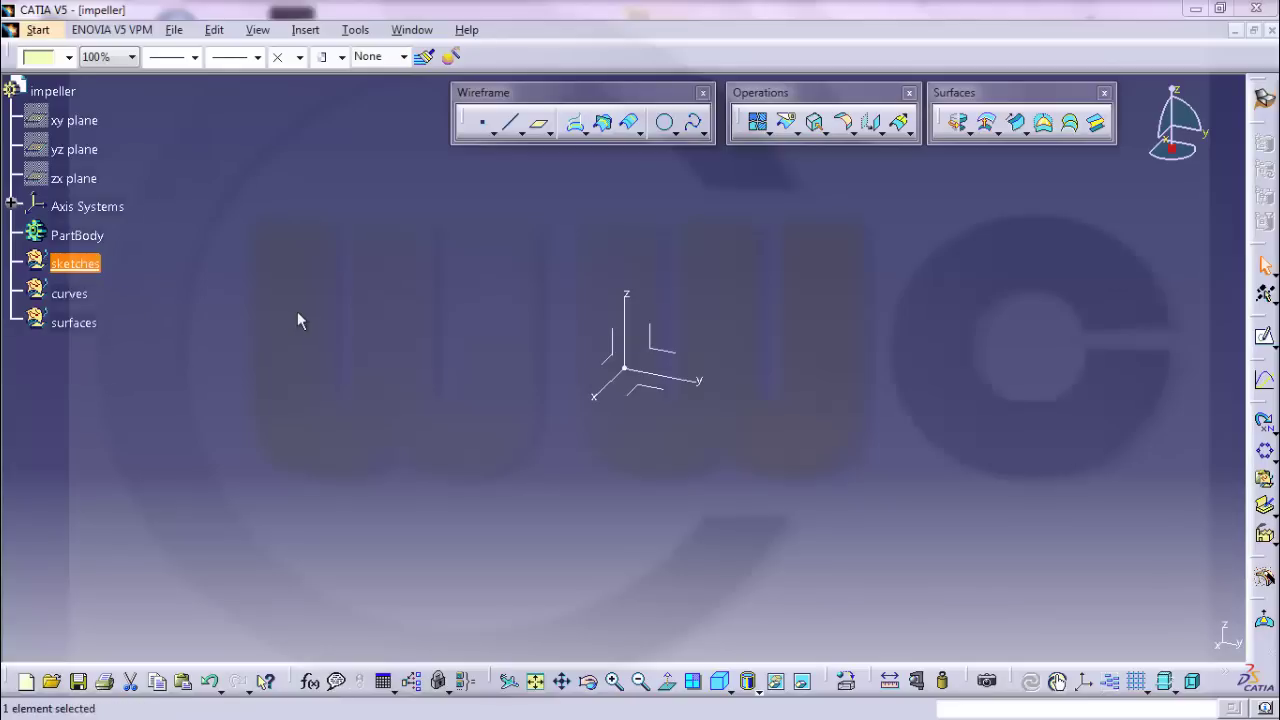
Step: Start a new sketch on the yz plane and hide its axes and origin
click(1264, 337)
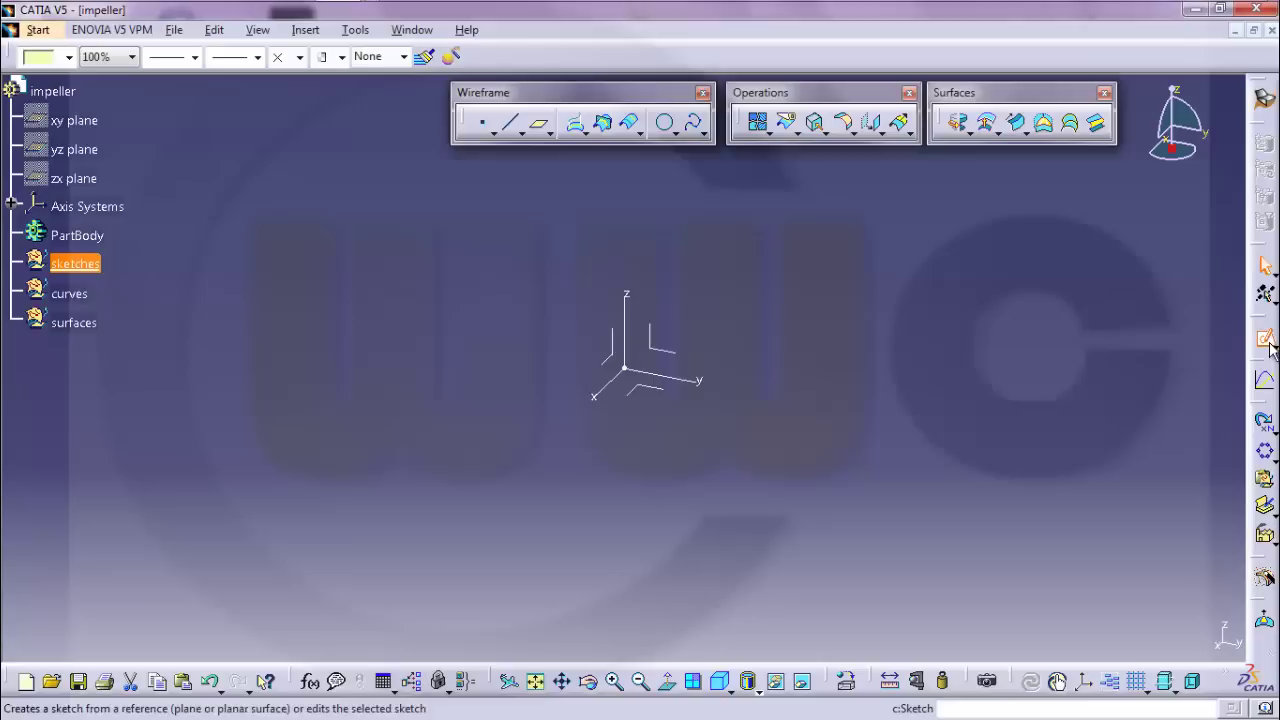
click(676, 360)
drag(678, 395, 579, 303)
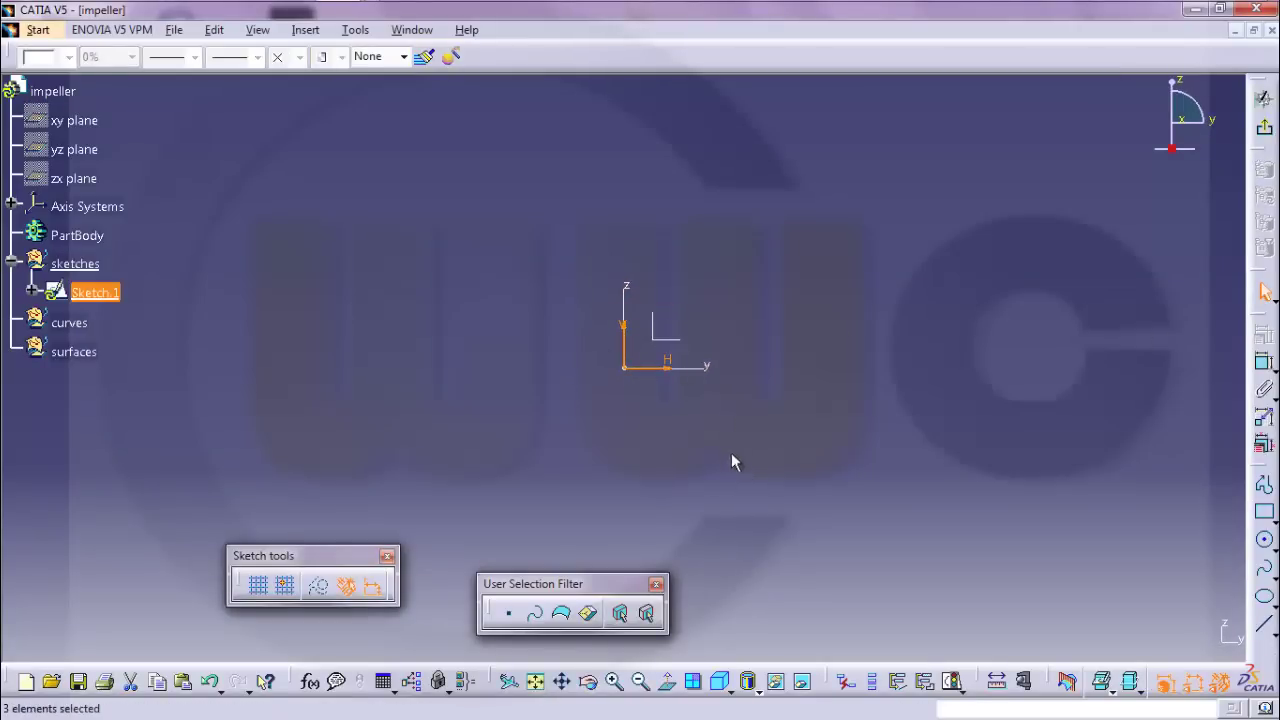
click(775, 681)
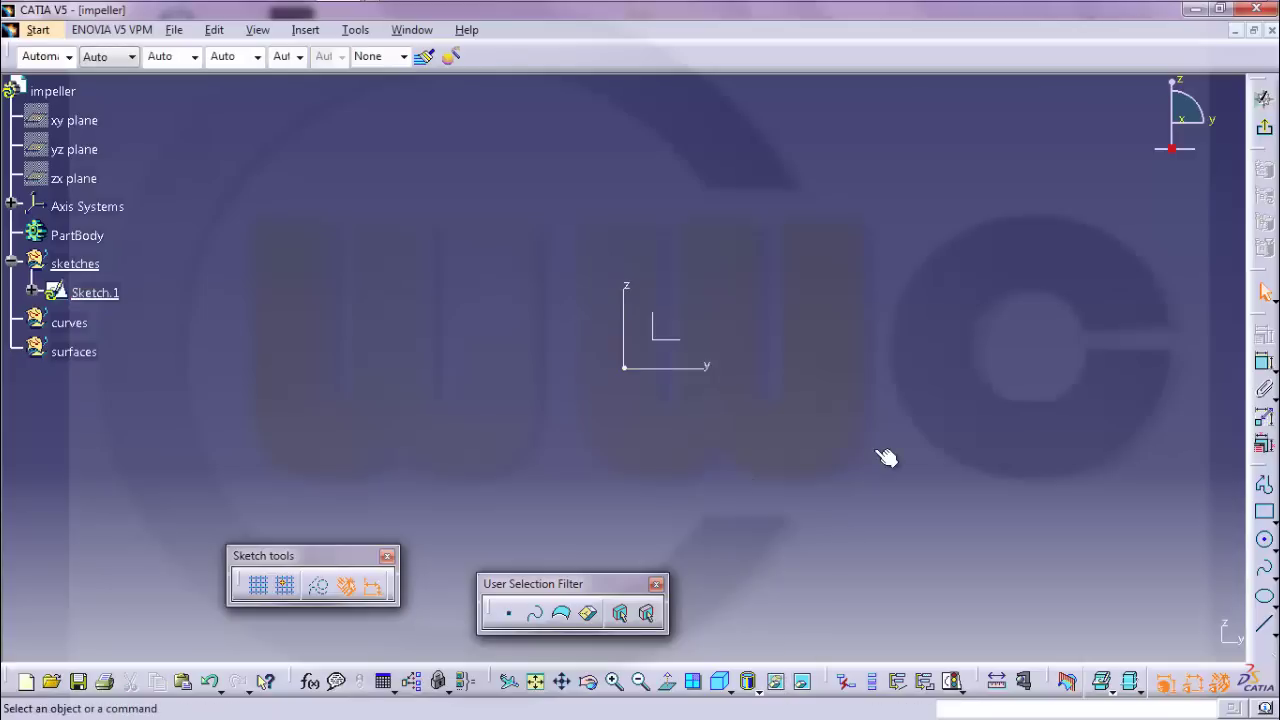
Step: Draw a five-point S-shaped spline rising from lower right to upper left
click(1266, 572)
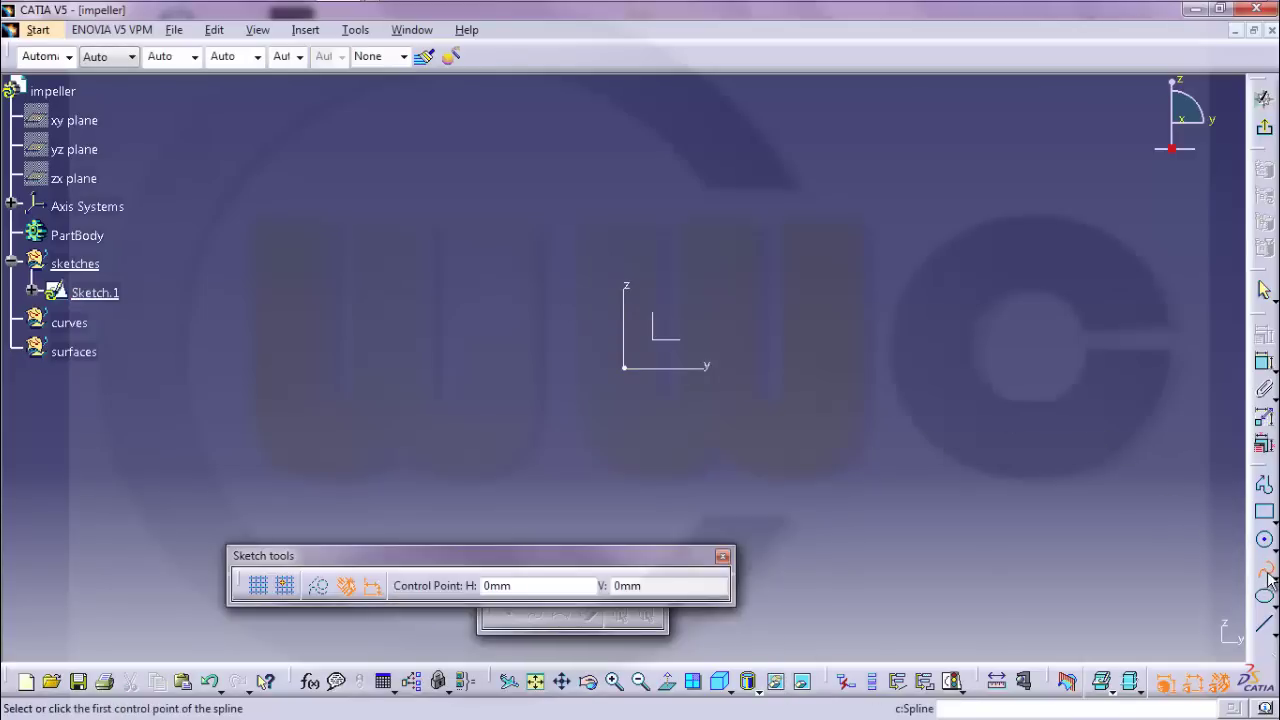
click(778, 350)
click(740, 344)
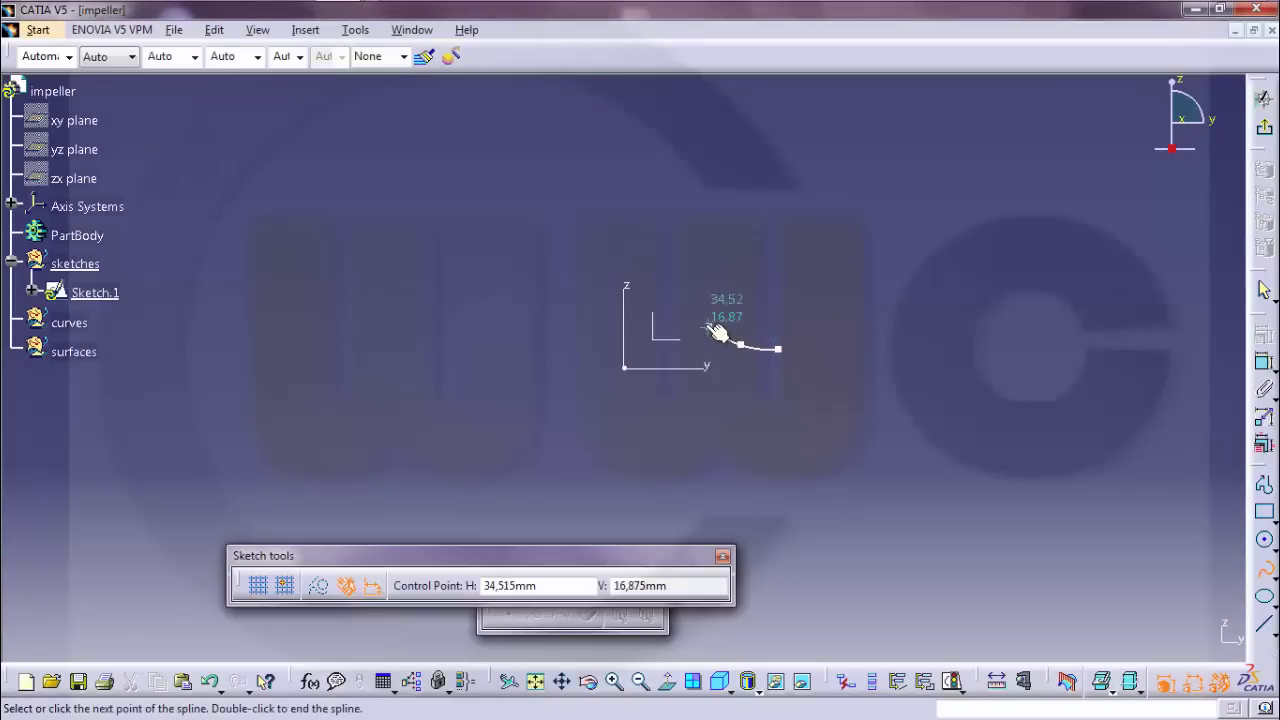
click(702, 319)
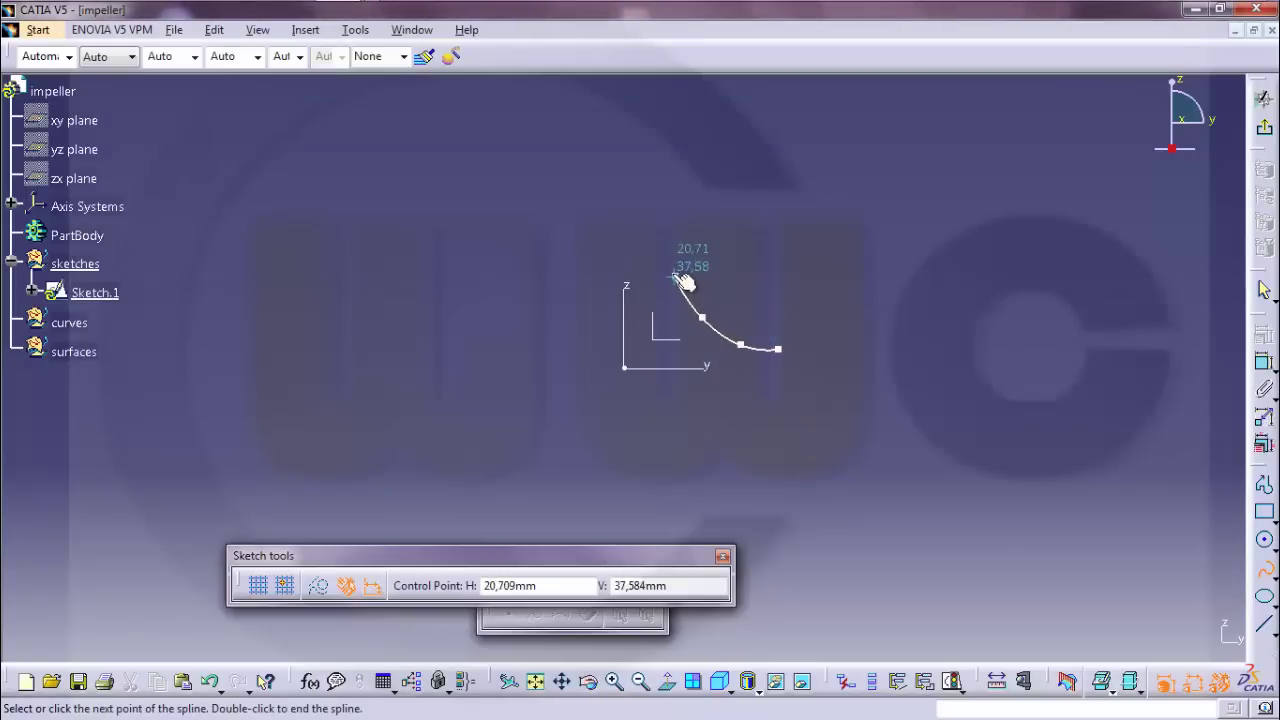
click(673, 271)
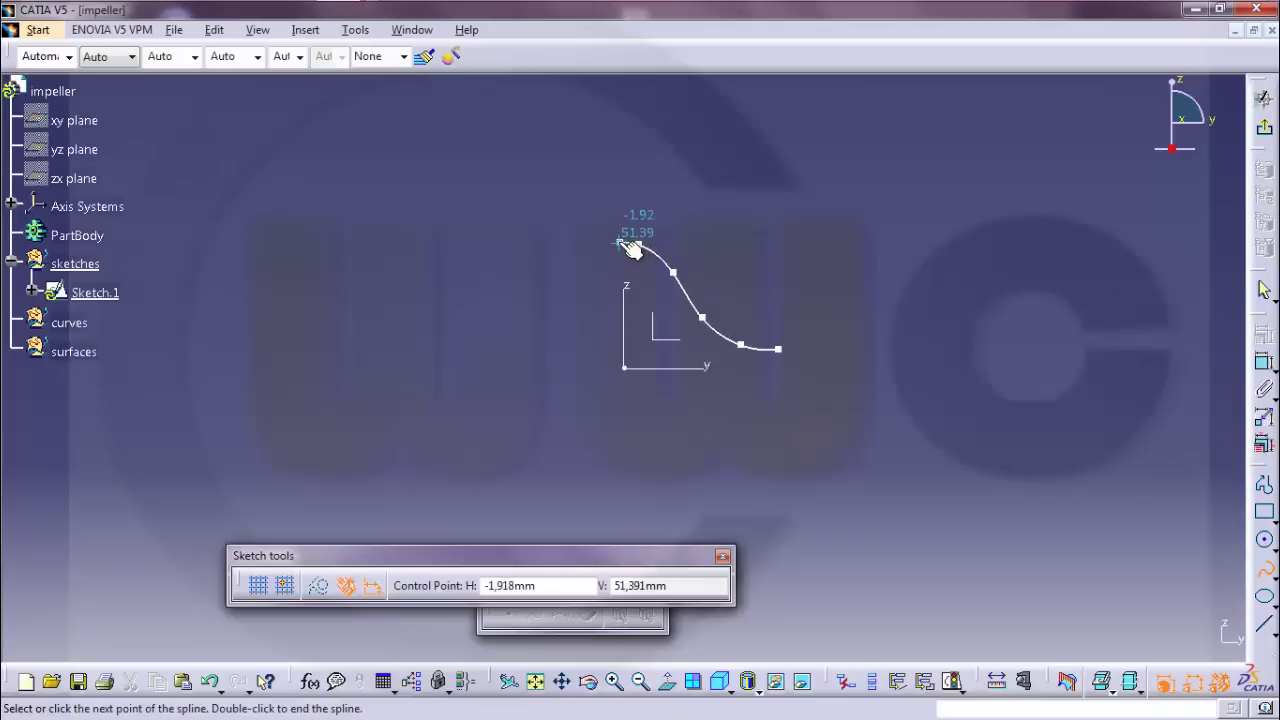
double_click(630, 246)
click(751, 251)
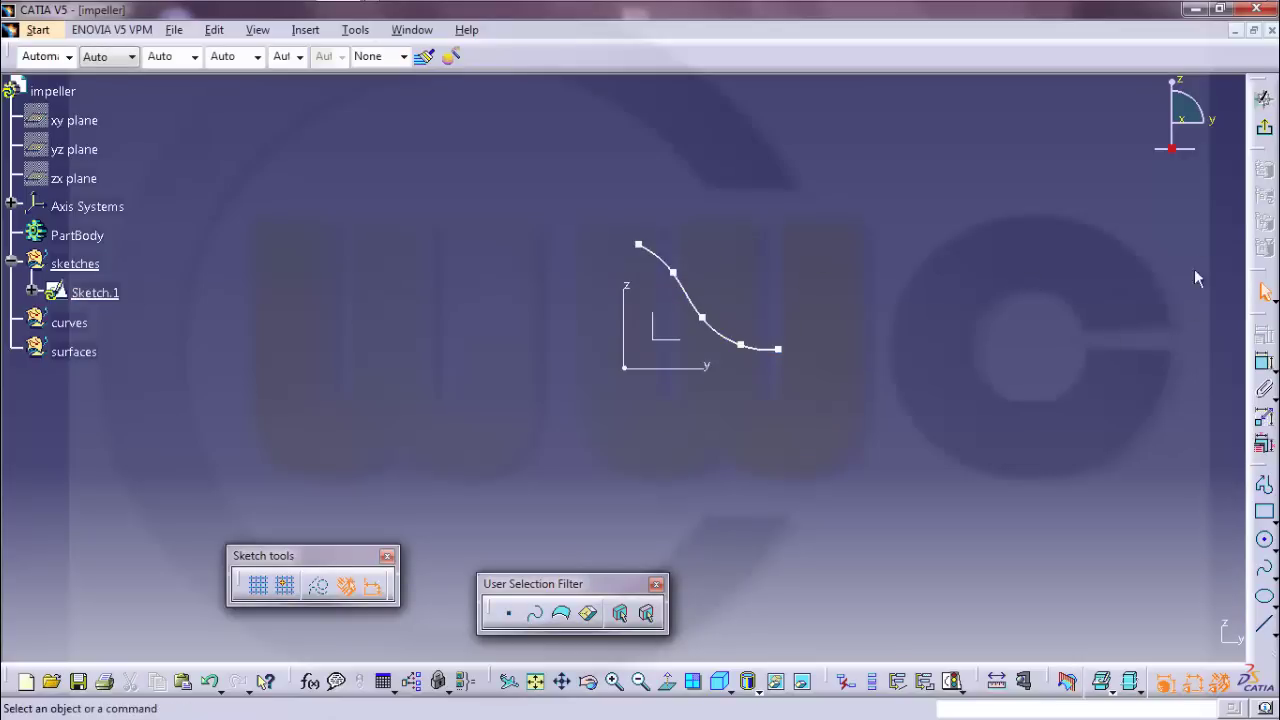
Step: Adjust the spline's top, middle and end control points, then exit Sketch.1
drag(1264, 470, 870, 100)
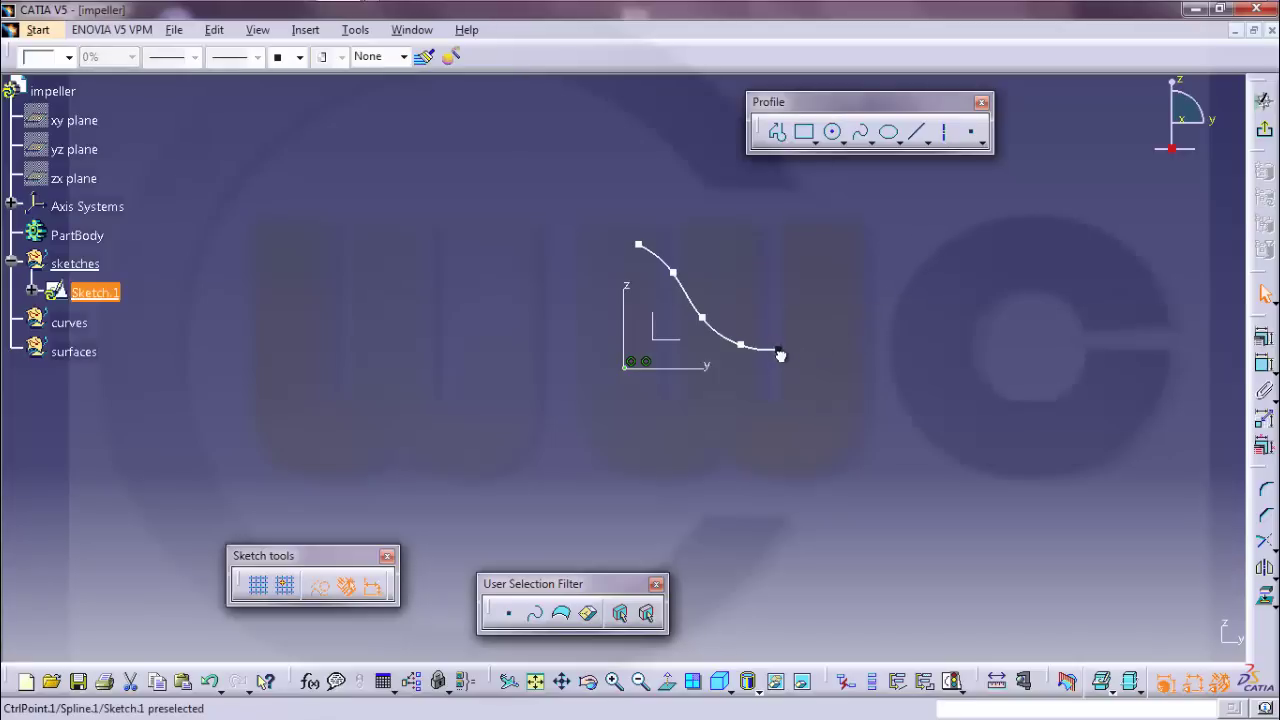
click(671, 259)
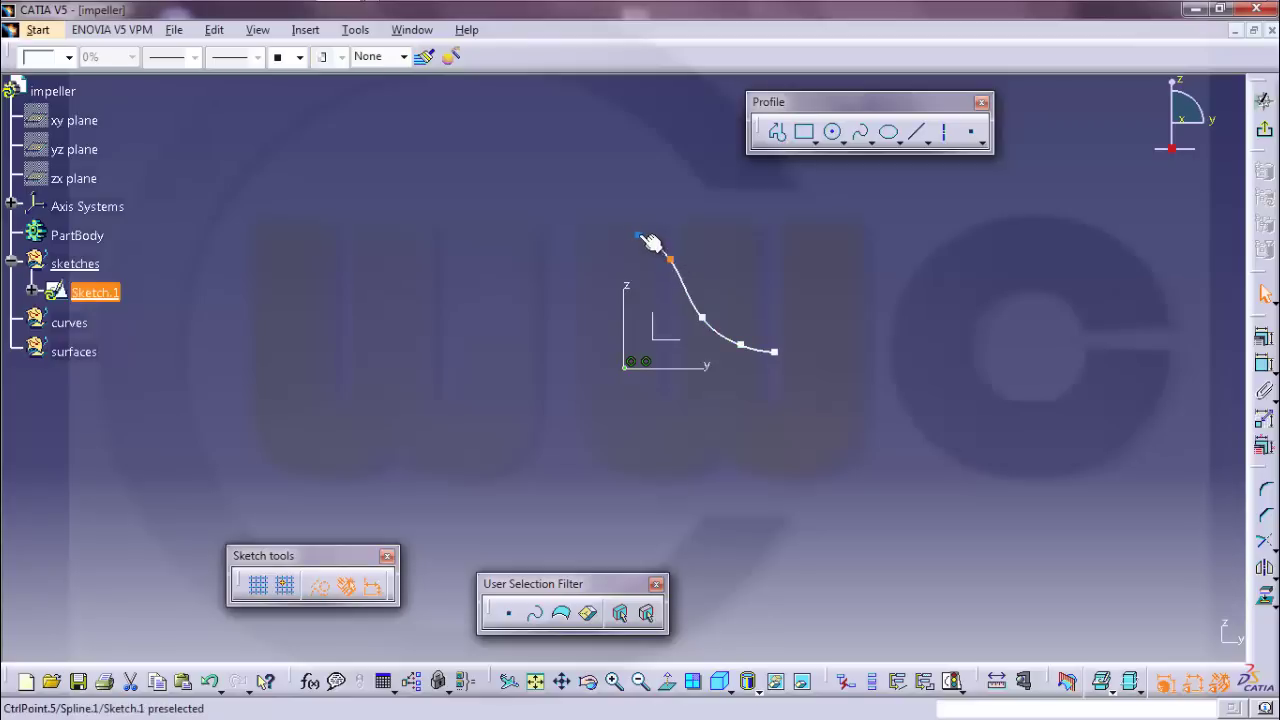
click(701, 318)
click(697, 318)
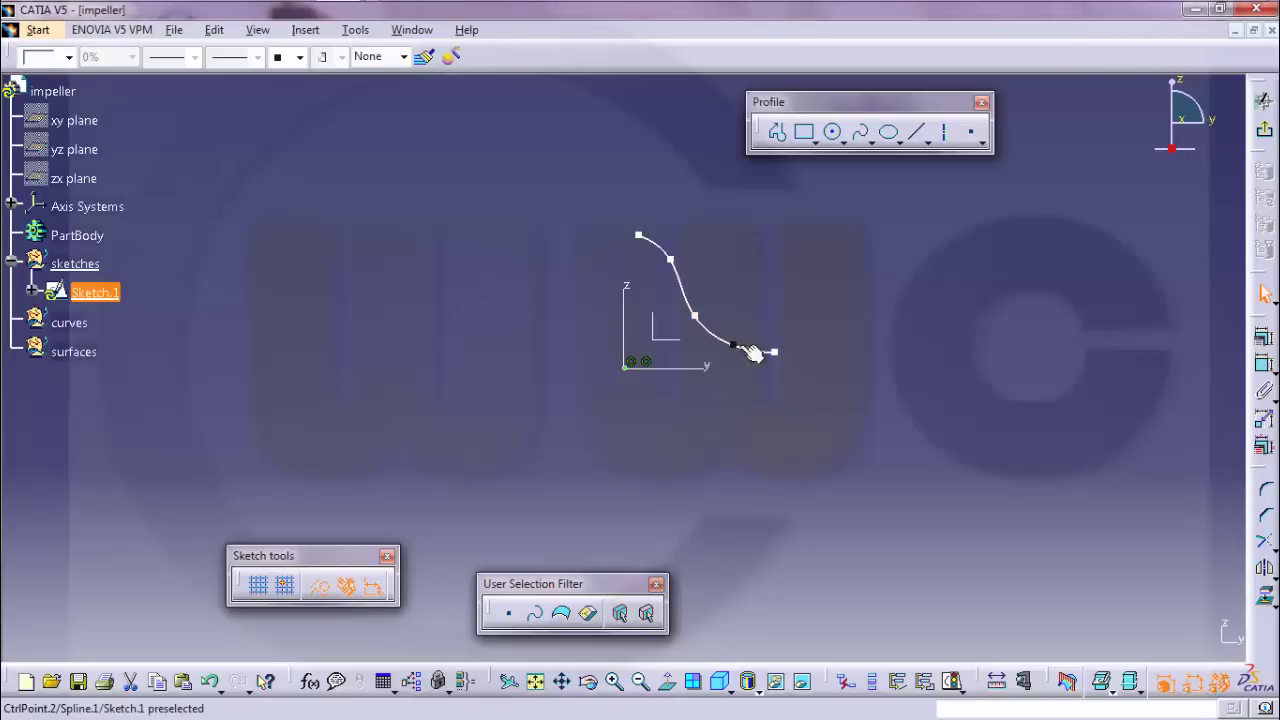
click(779, 354)
click(777, 357)
click(1264, 129)
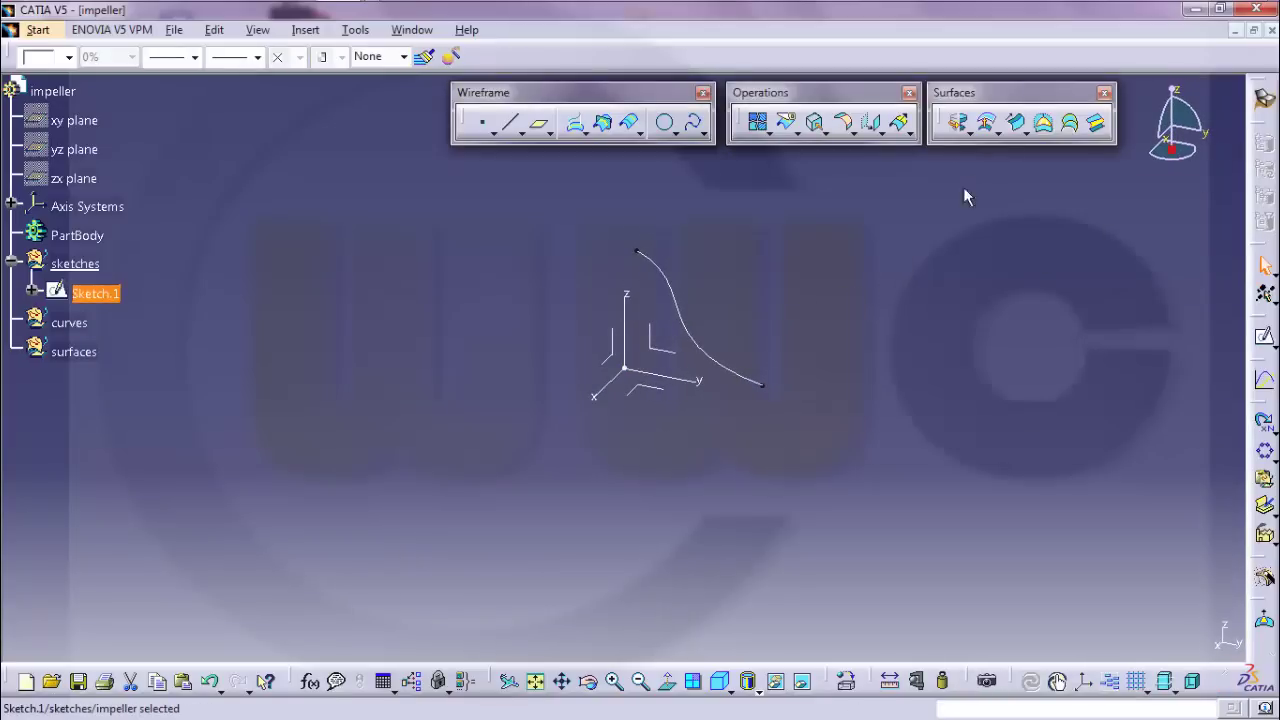
Step: Revolve Sketch.1 through 360 degrees to create Revolute.1
click(960, 128)
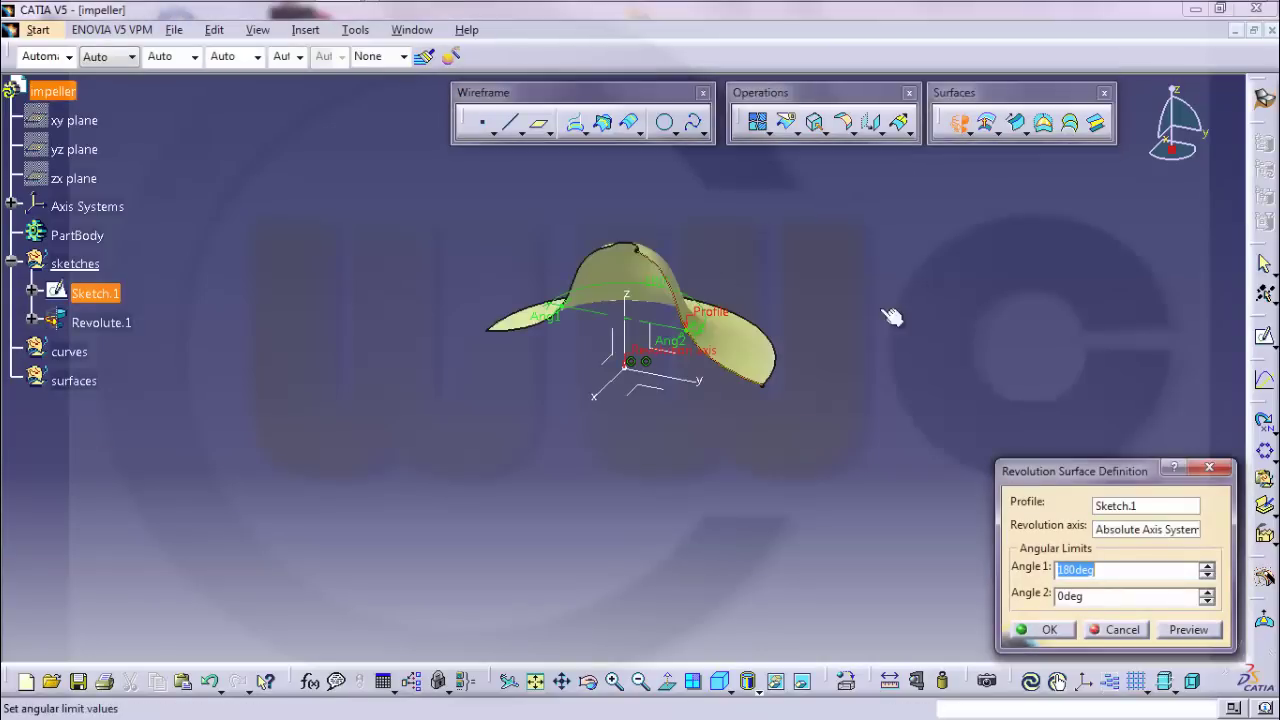
text(36)
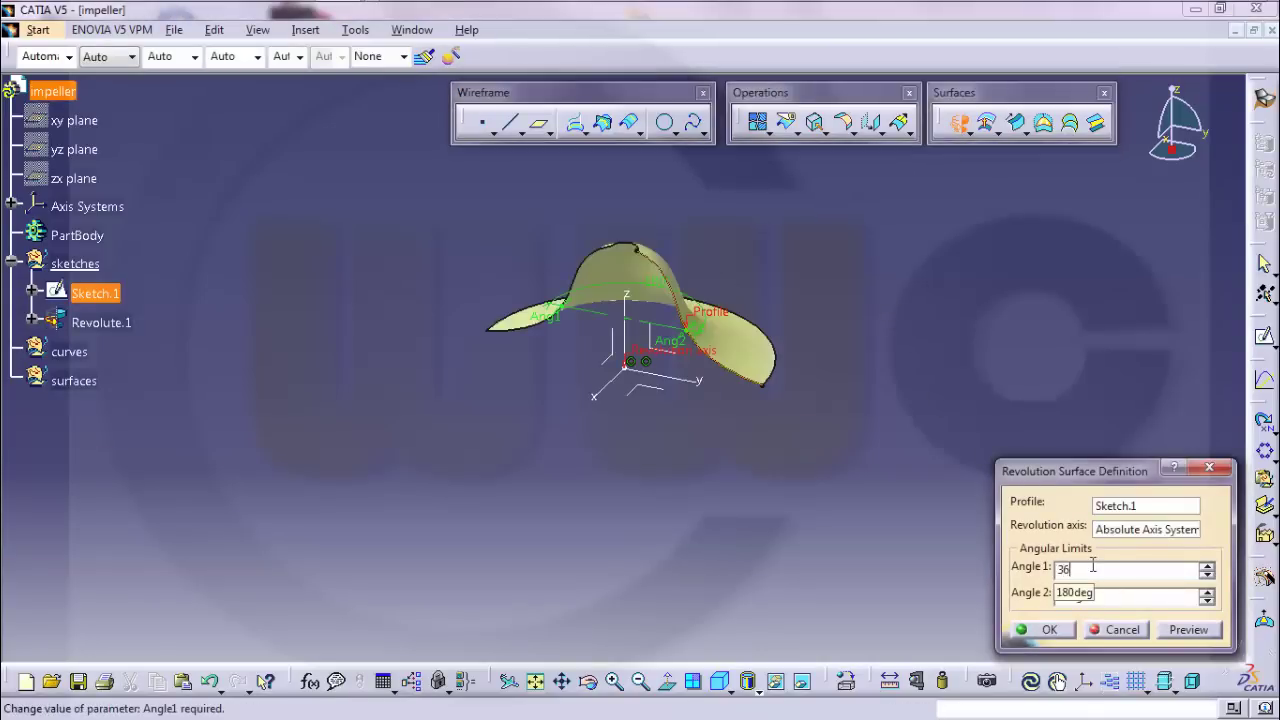
text(0)
key(Return)
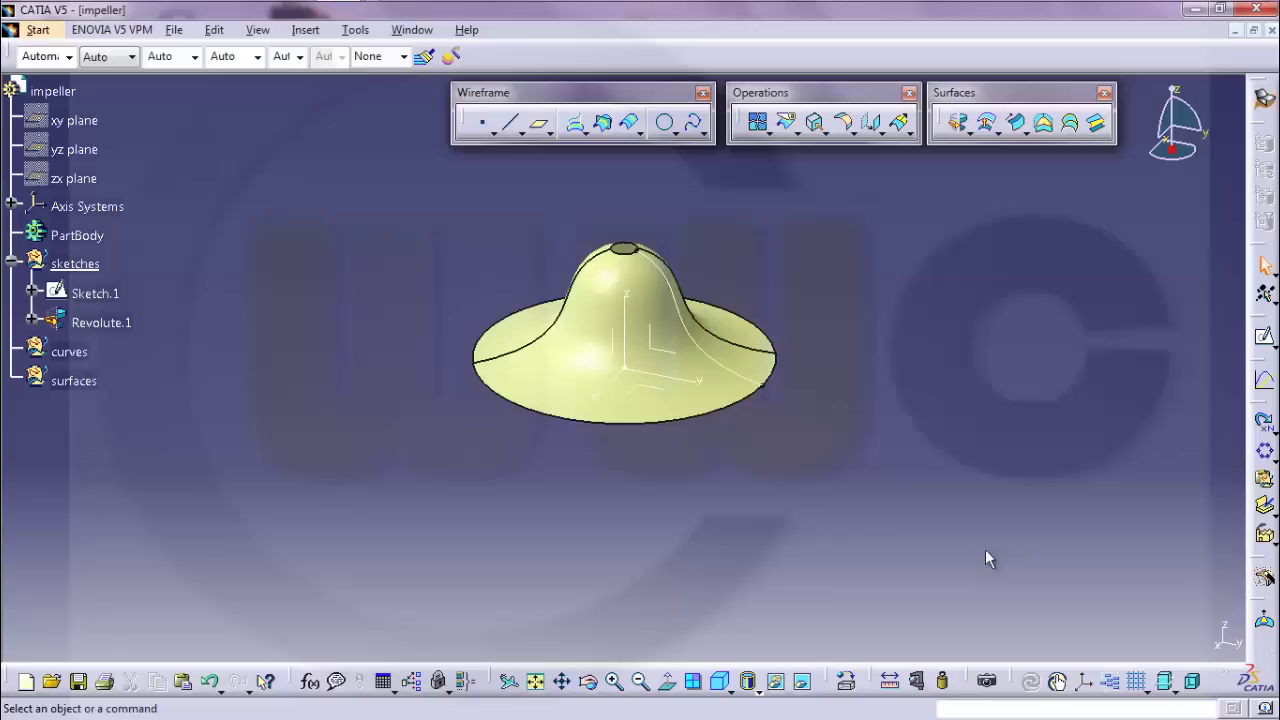
Step: Move Revolute.1 into the surfaces geometrical set
right_click(108, 329)
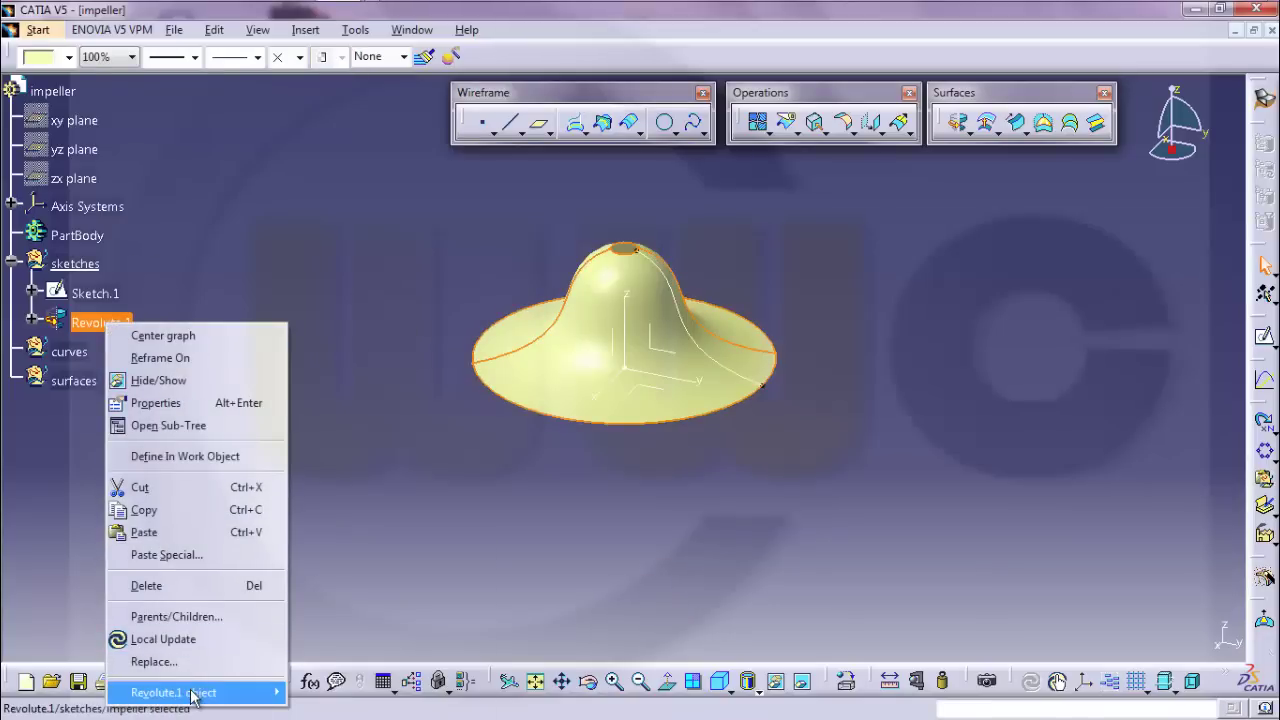
mouse_move(195, 692)
click(365, 625)
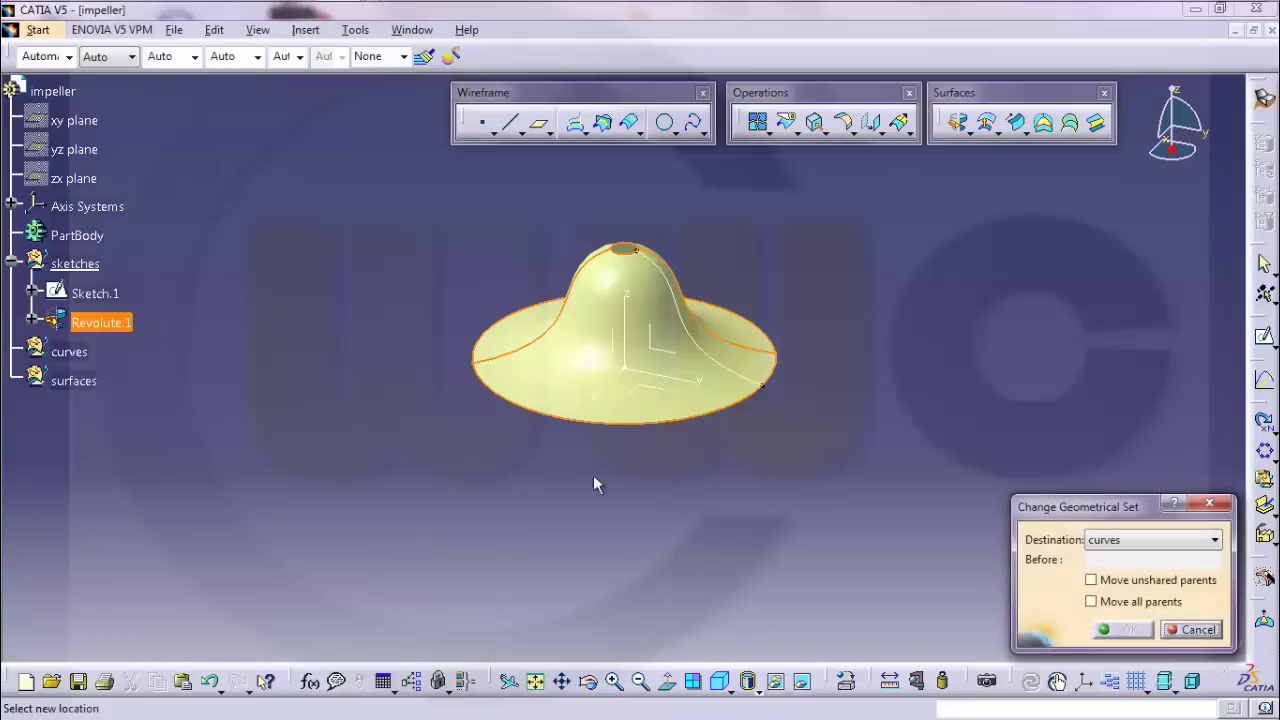
click(1215, 540)
click(1124, 593)
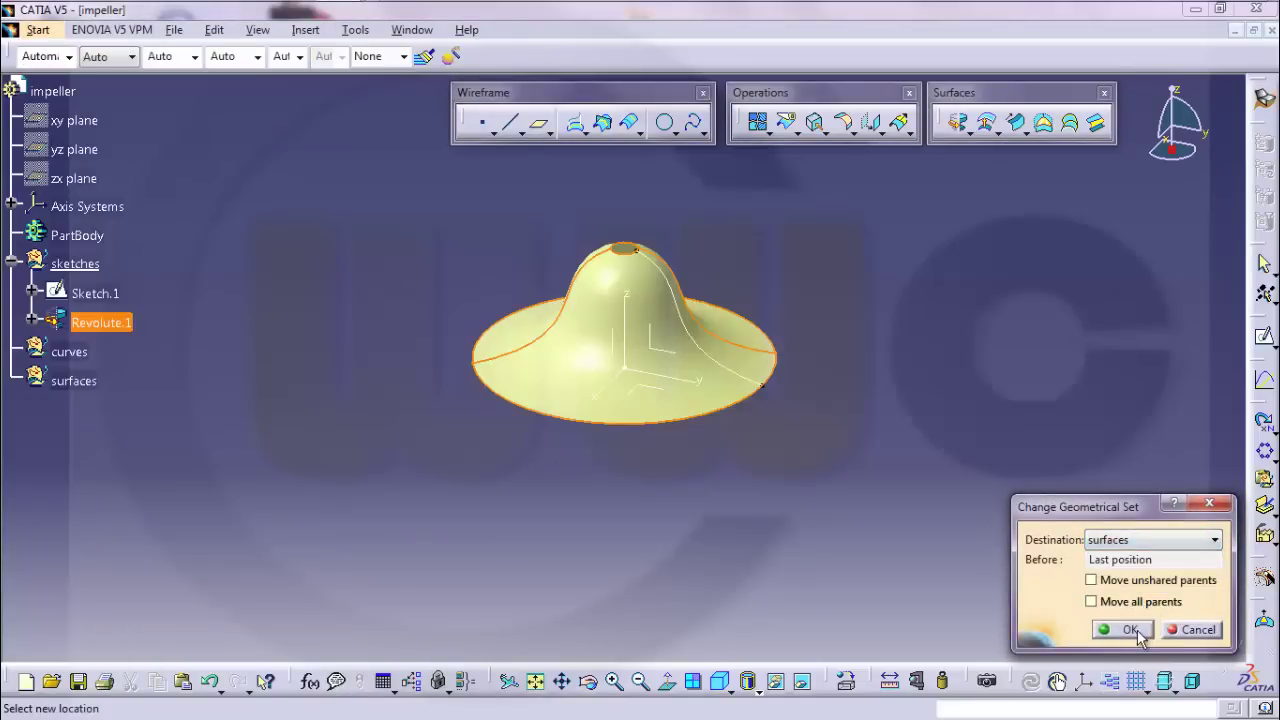
click(1130, 630)
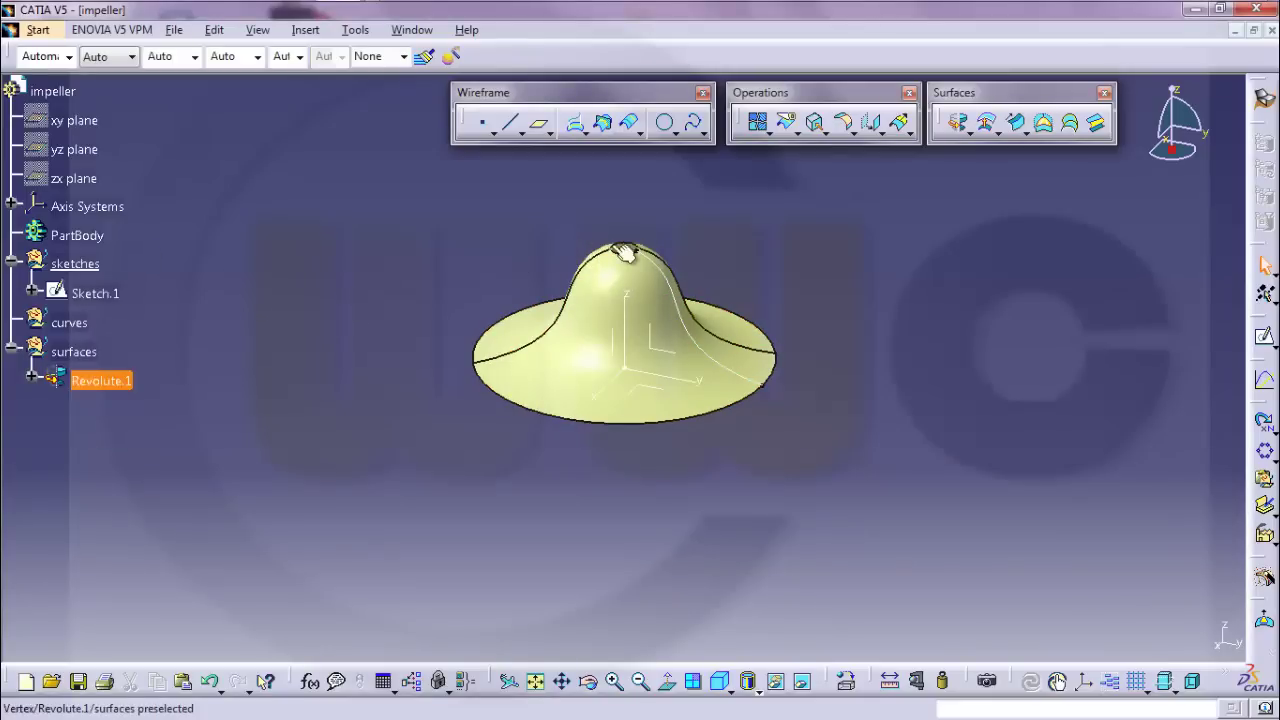
Step: Start Sketch.2 on the xy plane, hide its origin and axes, and zoom onto the disc
click(1265, 337)
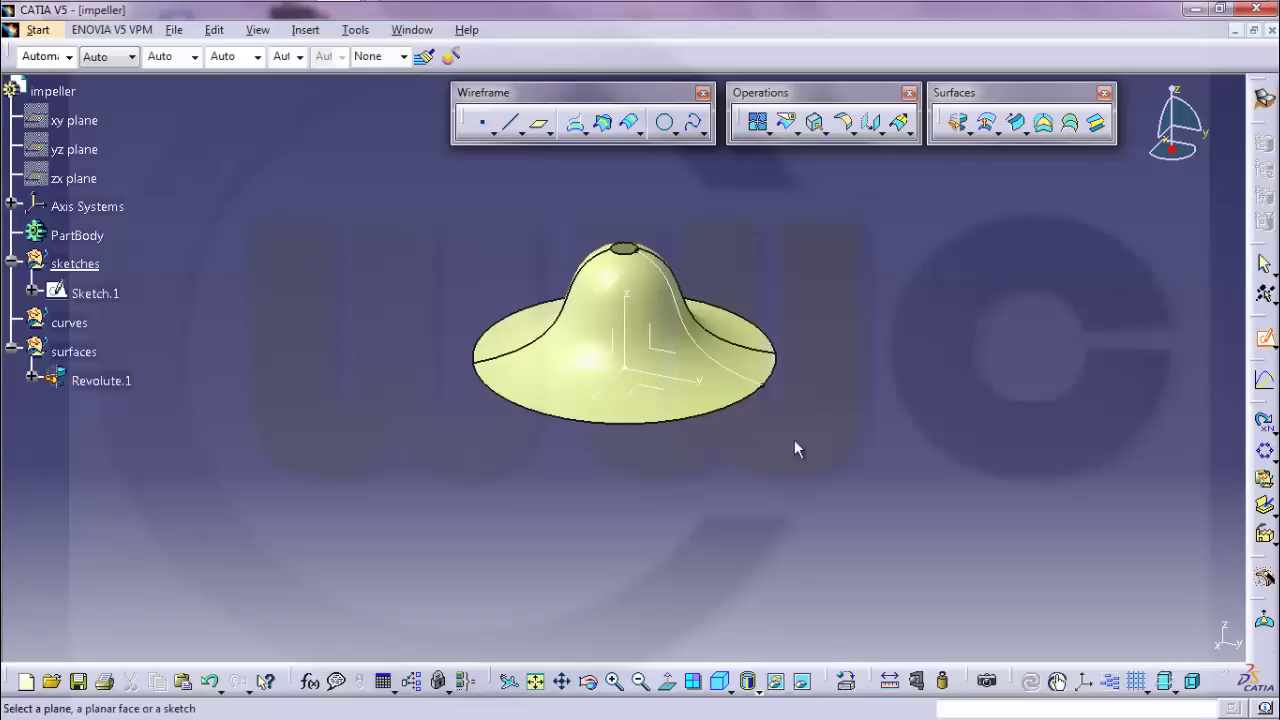
click(663, 392)
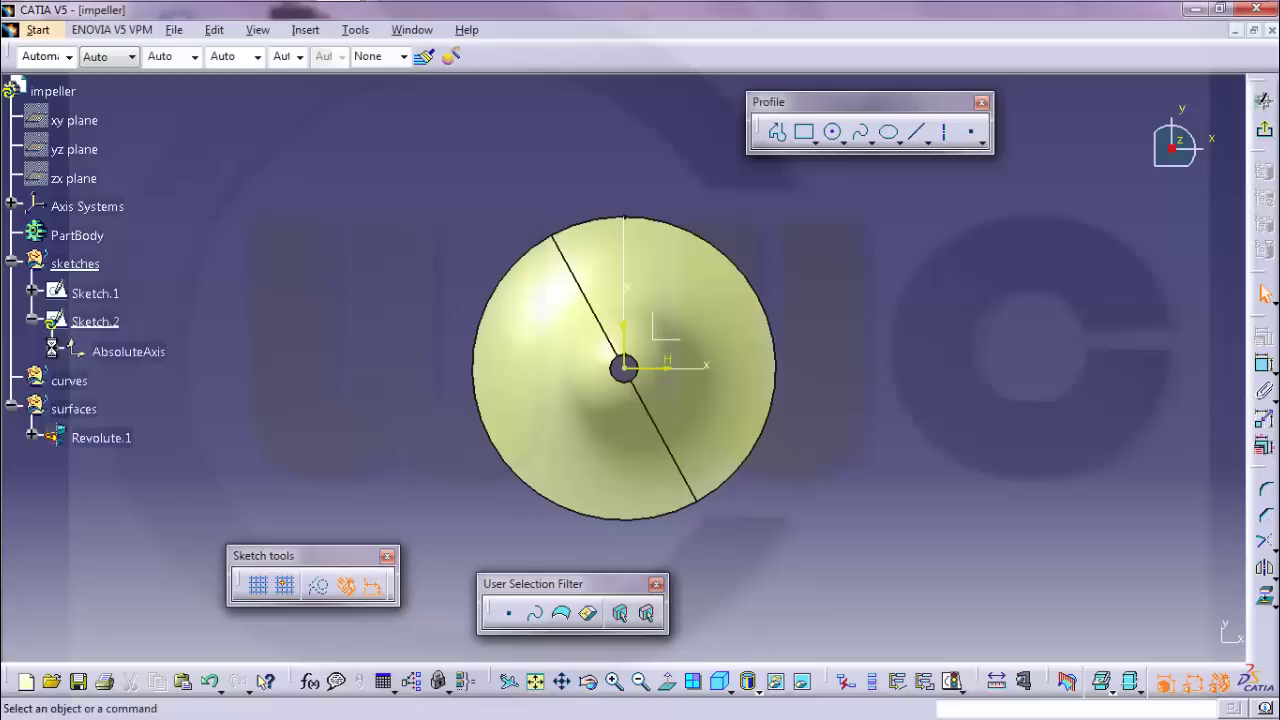
click(52, 349)
click(131, 380)
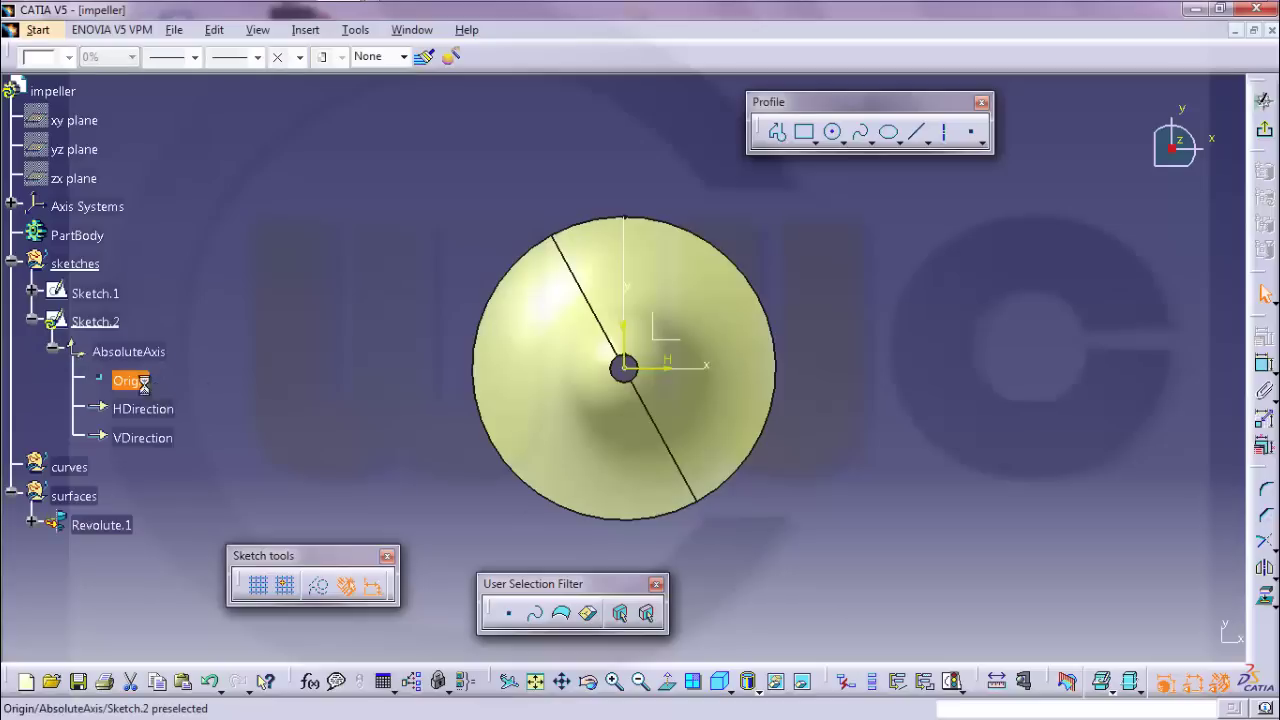
shift+click(160, 437)
right_click(160, 437)
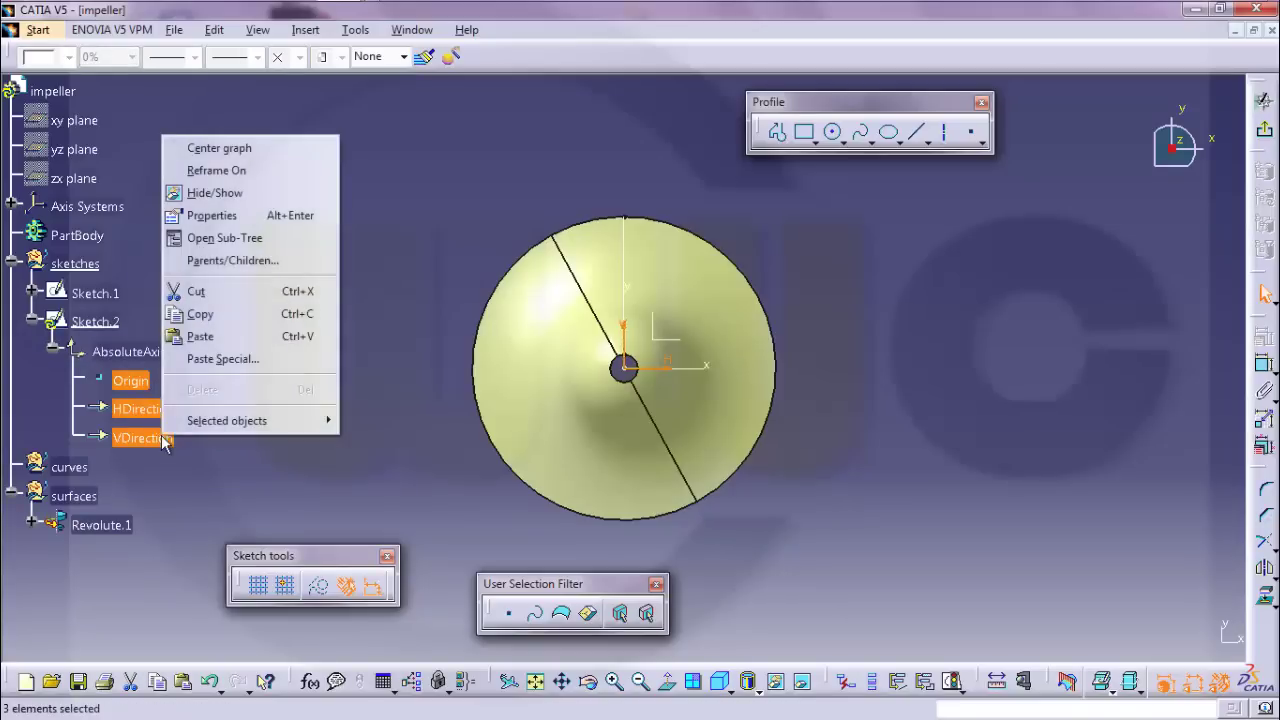
click(221, 195)
ctrl+middle_drag(886, 407, 928, 339)
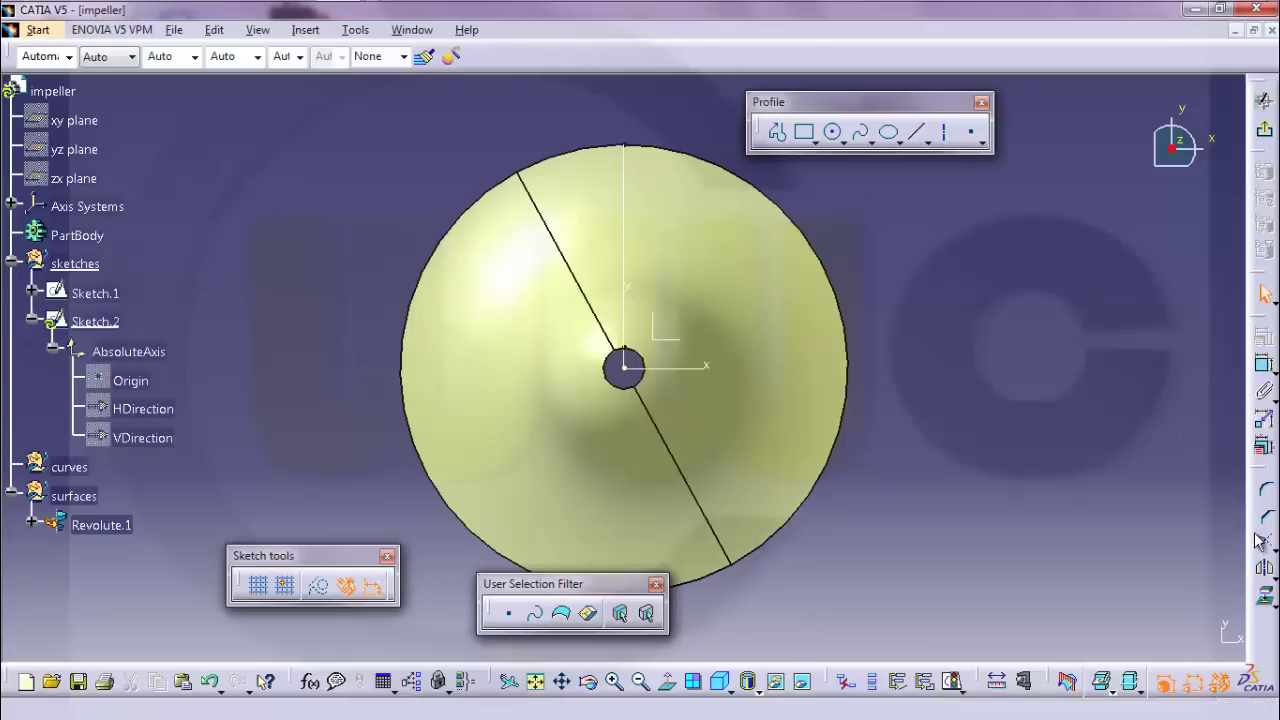
Step: Draw a five-point blade spline from the disc edge to the centre hole and exit
click(866, 136)
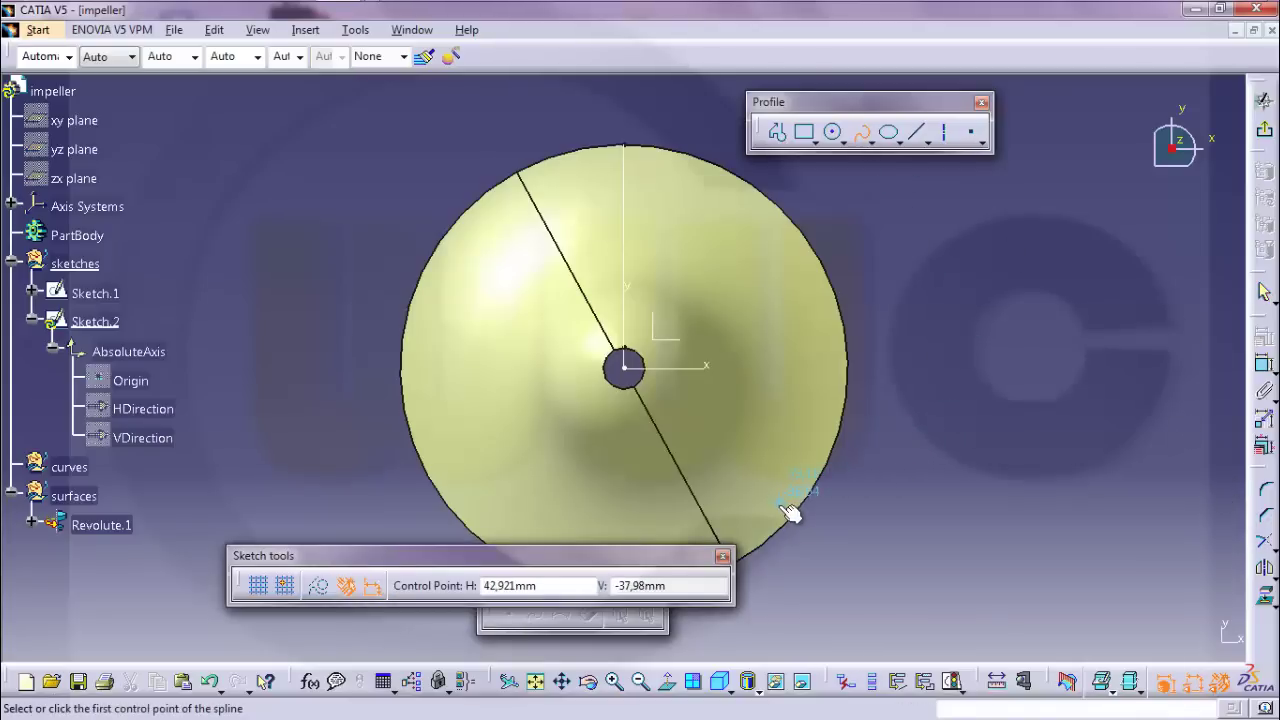
click(822, 424)
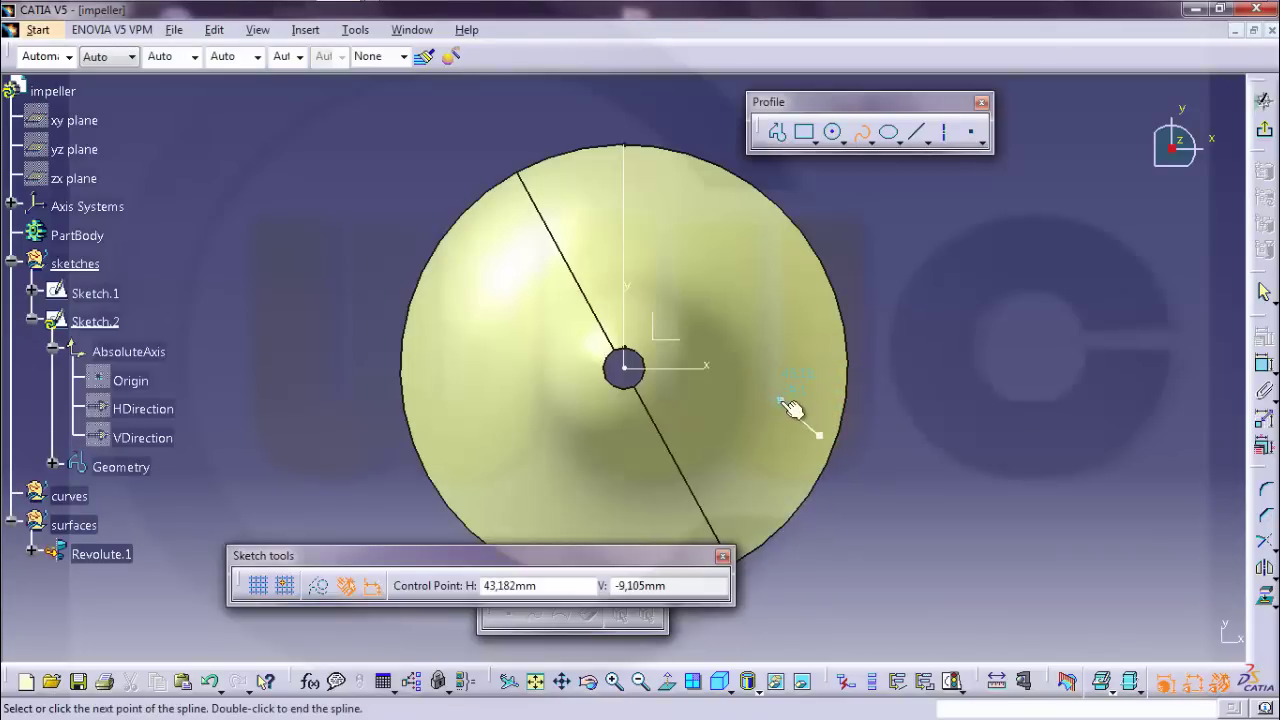
click(781, 401)
click(735, 400)
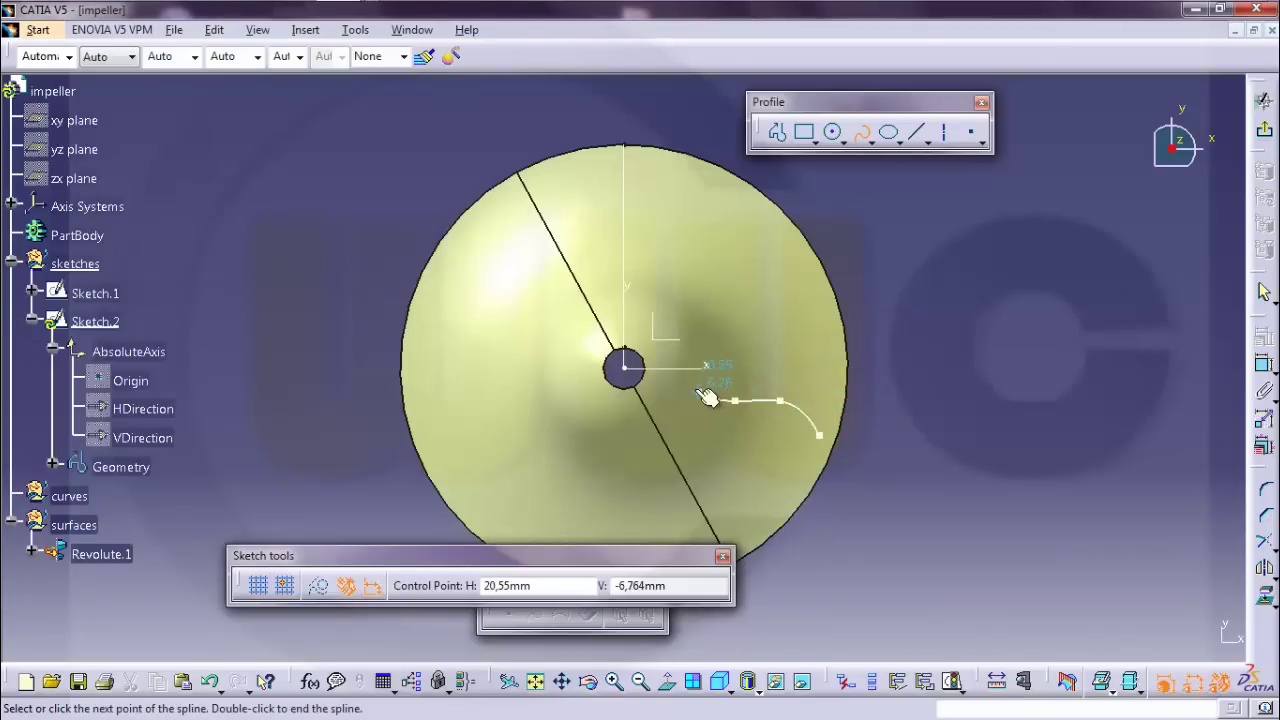
click(690, 383)
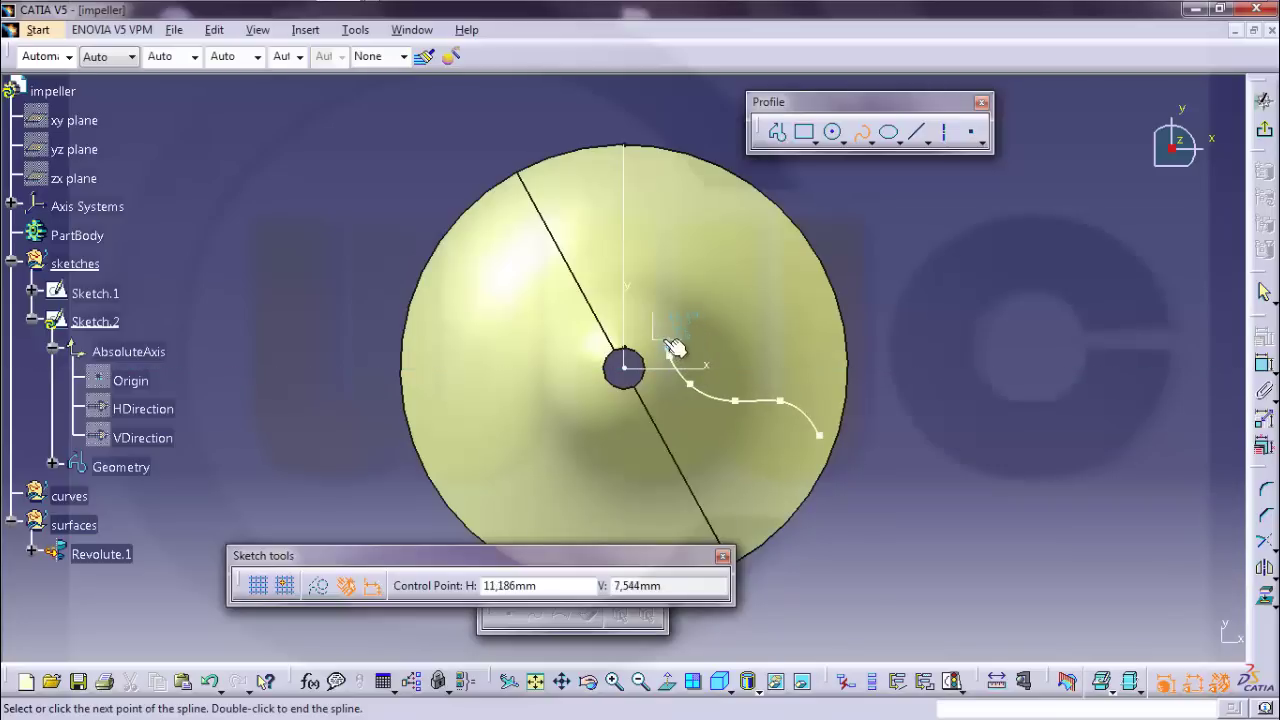
double_click(674, 345)
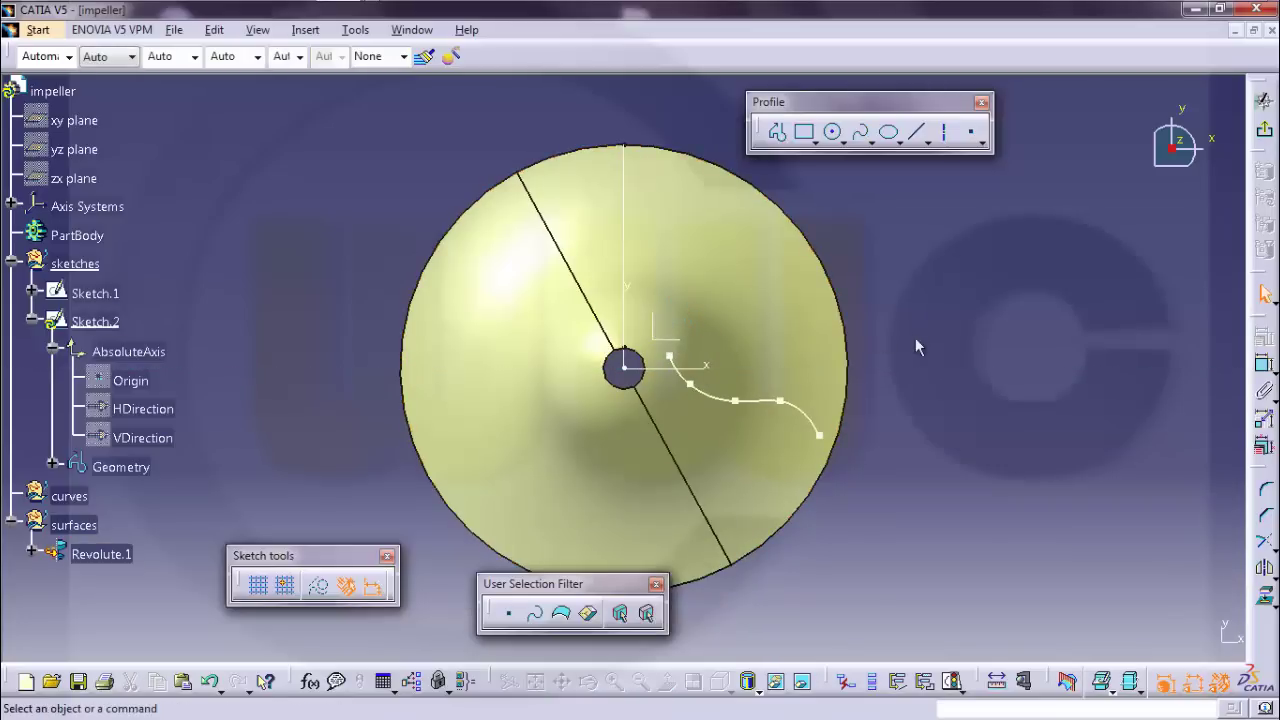
click(1264, 128)
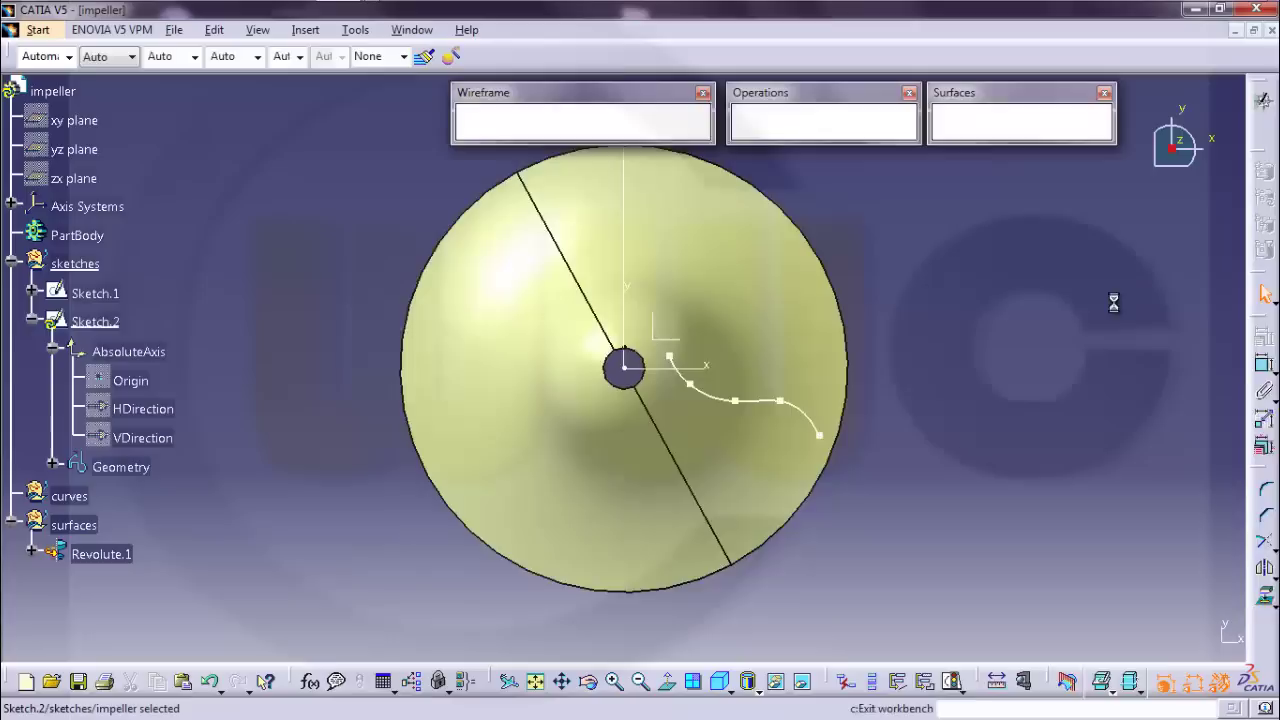
Step: Give Sketch.1 and Sketch.2 a 0,7 mm line thickness and magenta colour
mouse_move(804, 471)
middle_down()
mouse_move(786, 514)
mouse_move(837, 457)
mouse_move(883, 491)
mouse_move(821, 473)
middle_up()
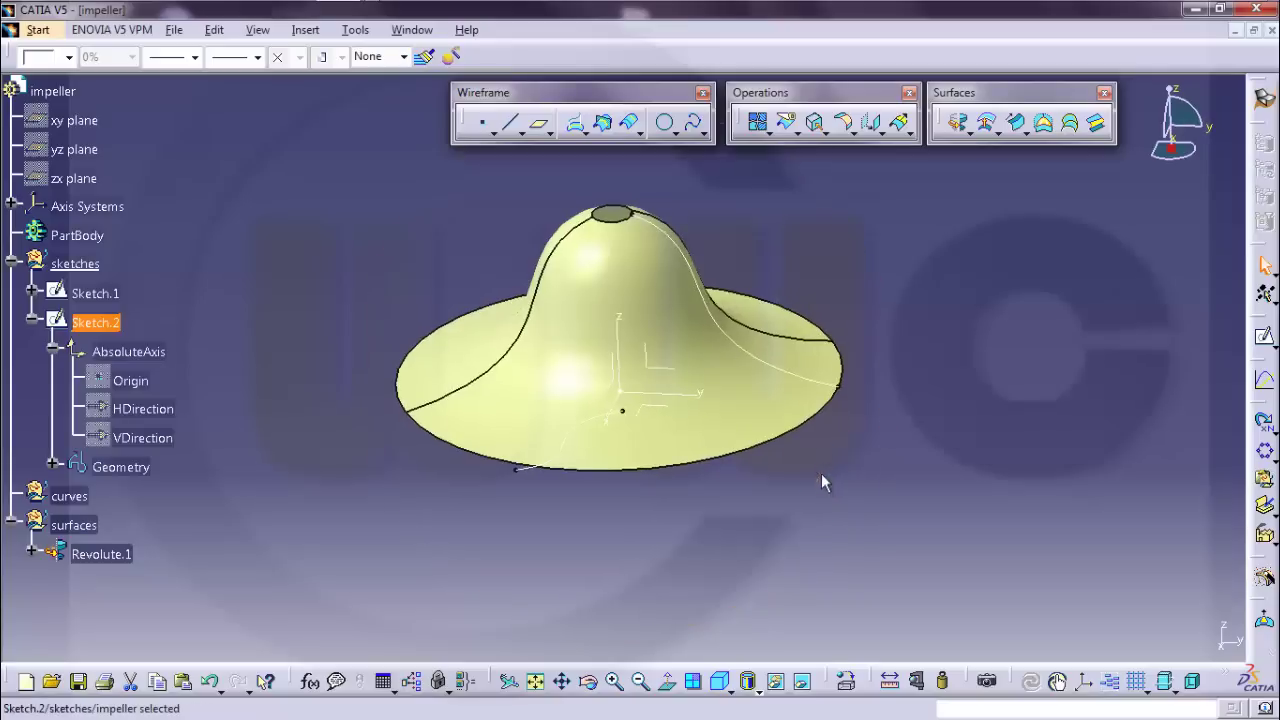
ctrl+click(95, 293)
click(194, 57)
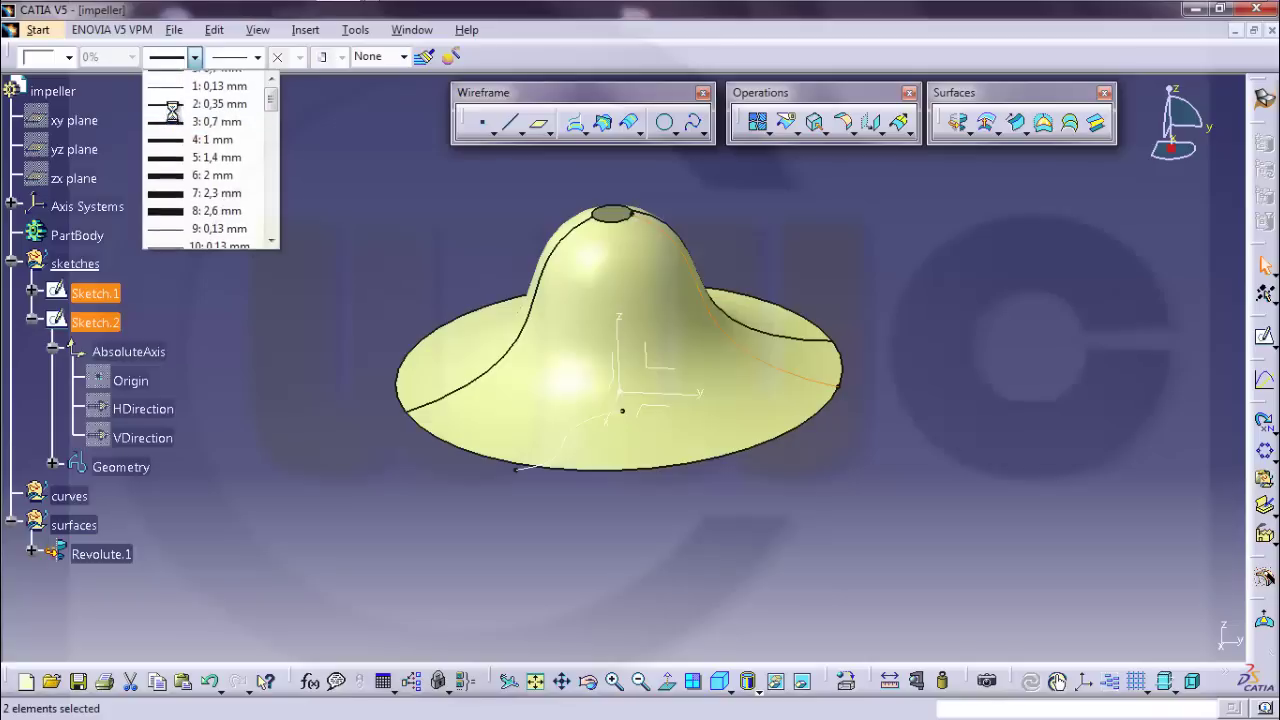
click(173, 113)
click(70, 59)
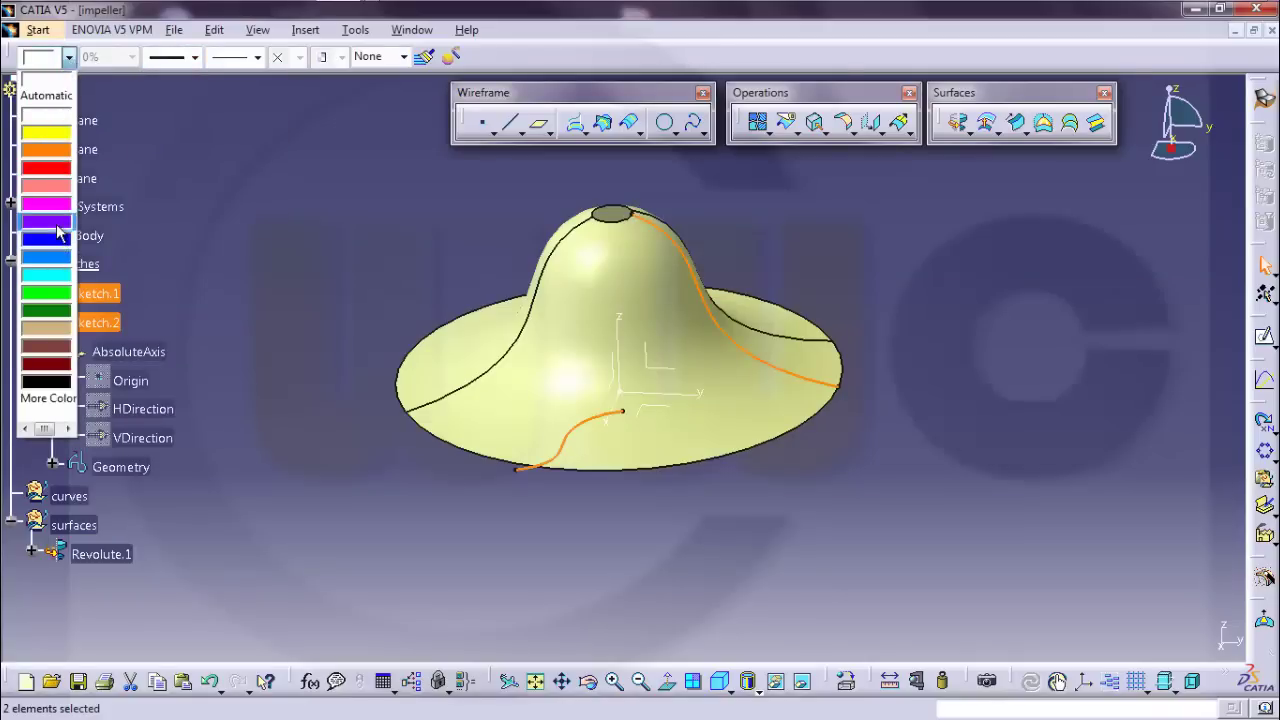
click(46, 203)
click(412, 220)
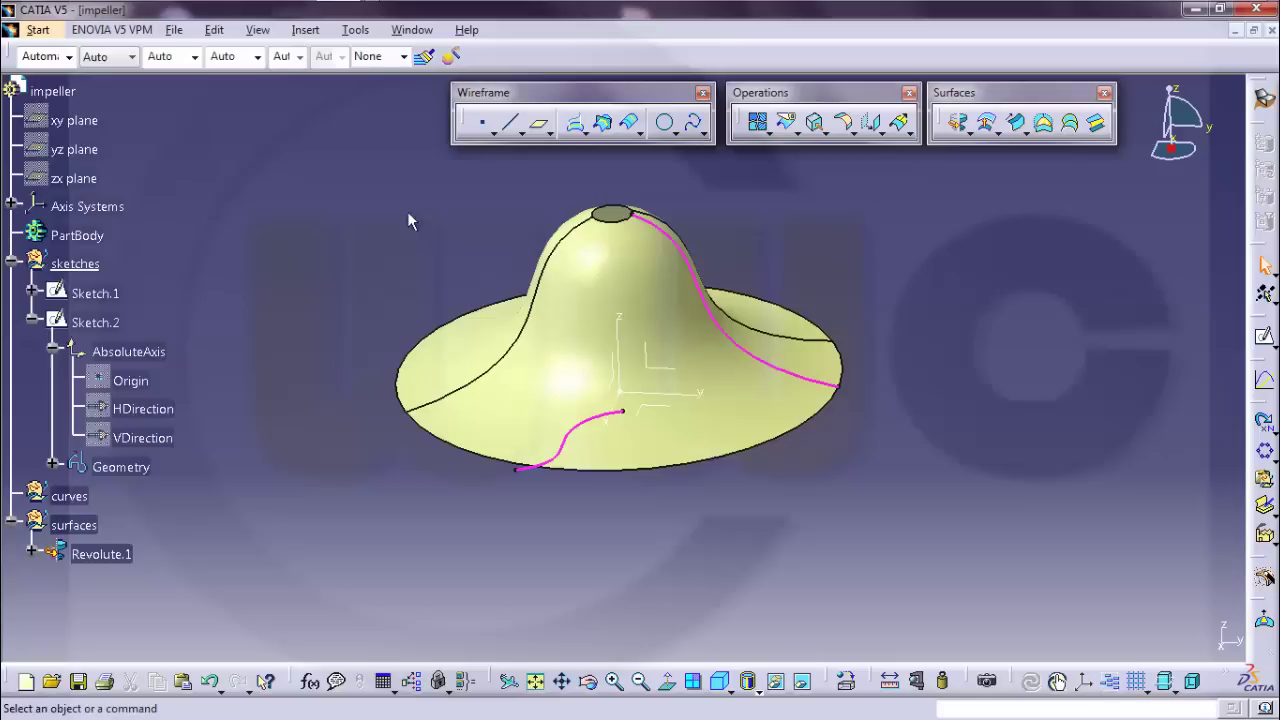
mouse_move(449, 214)
middle_down()
mouse_move(455, 335)
mouse_move(543, 291)
middle_up()
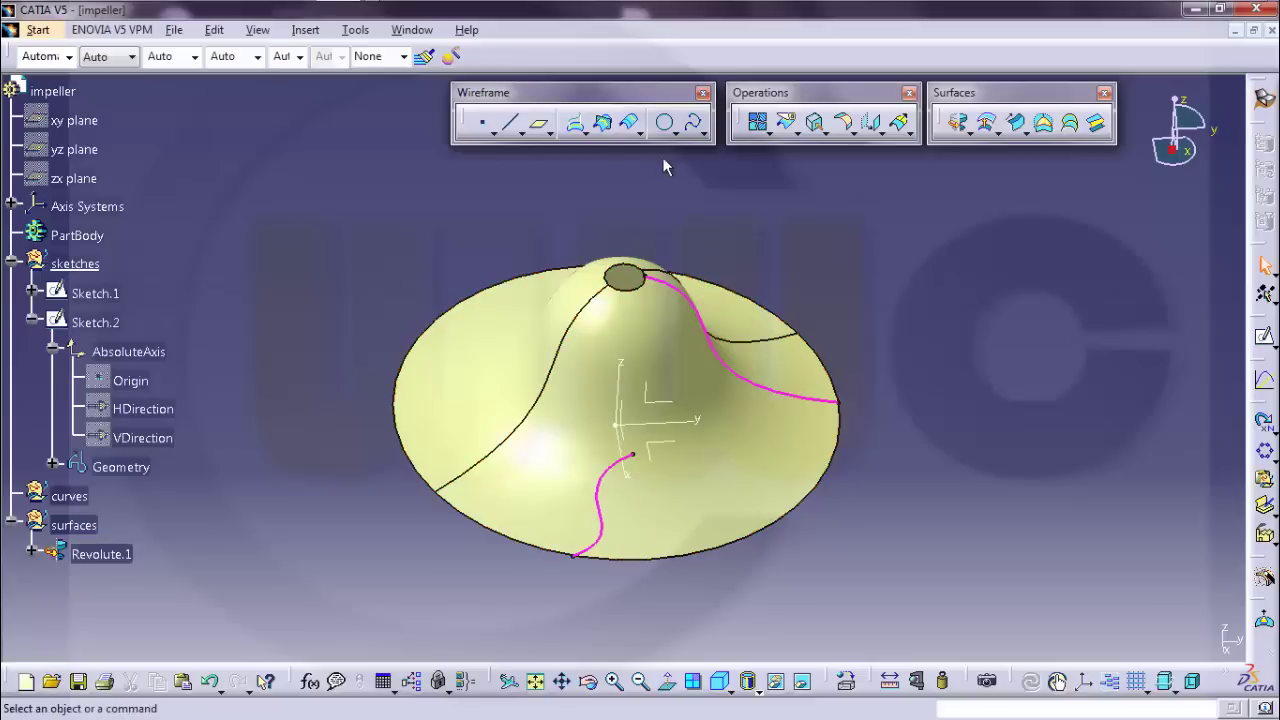
Step: Project Sketch.2 onto Revolute.1 along the XY plane direction, creating Project.1
click(576, 126)
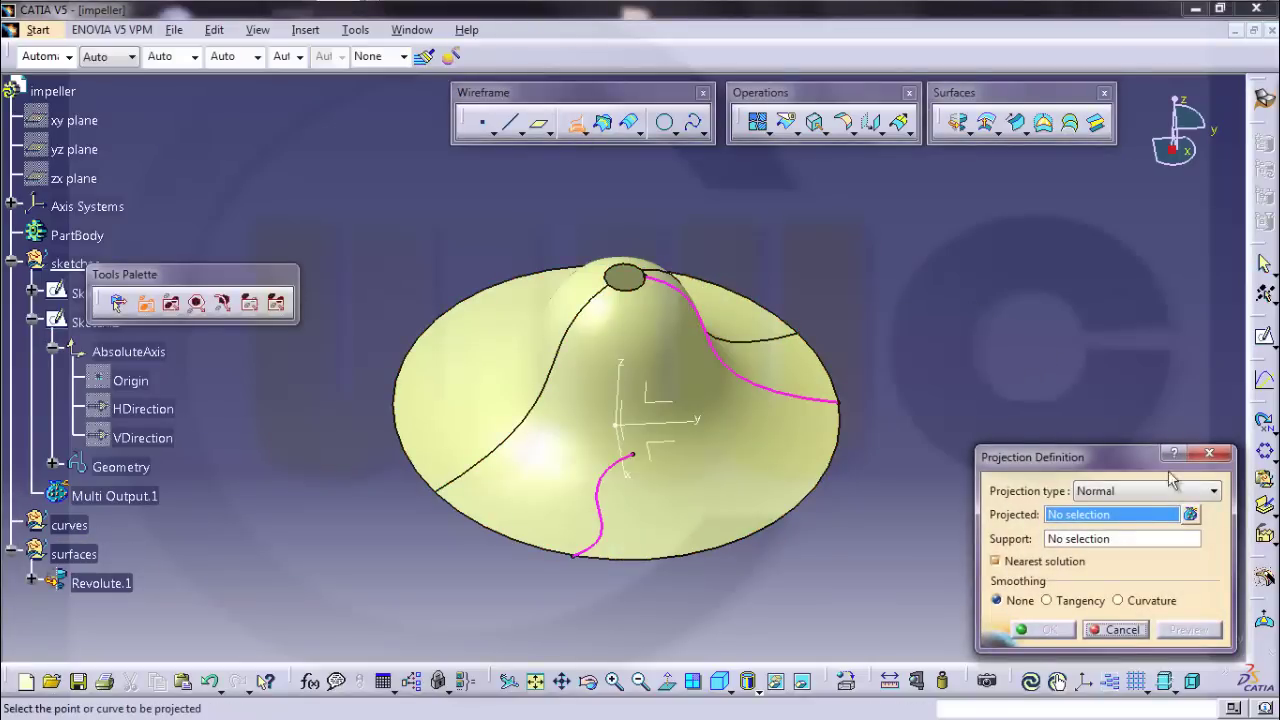
click(1214, 494)
click(1172, 525)
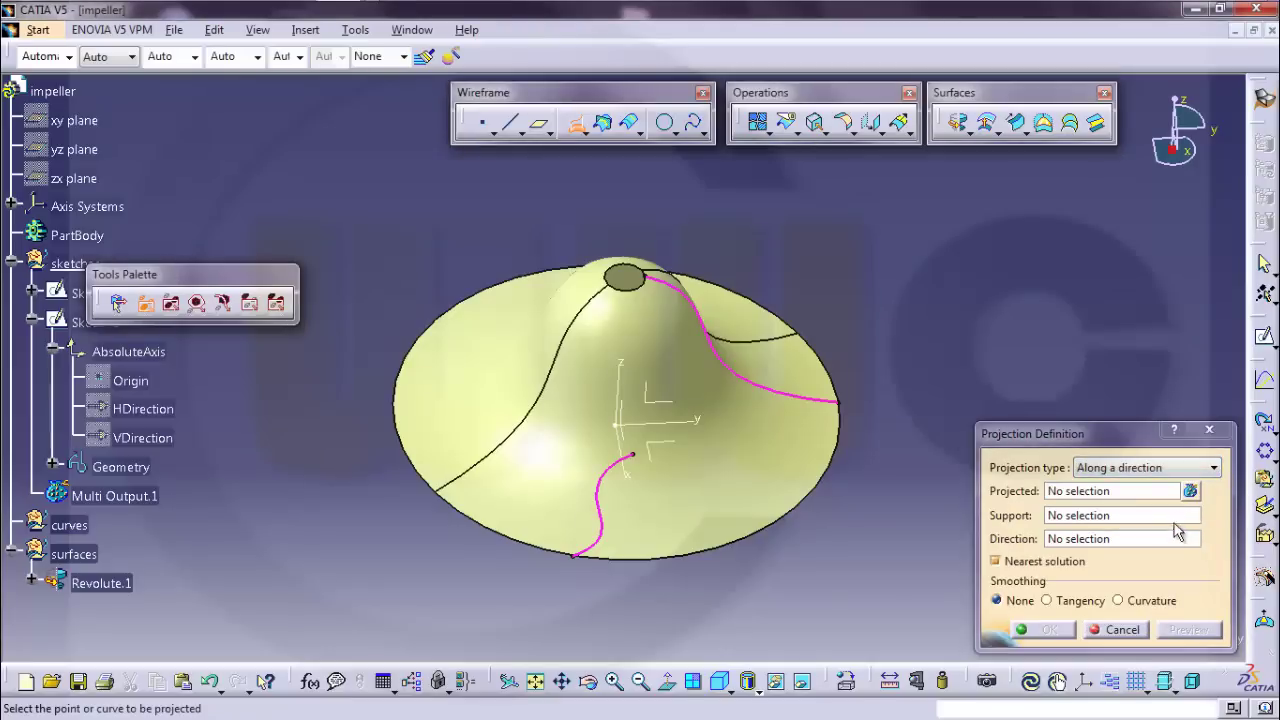
click(1122, 491)
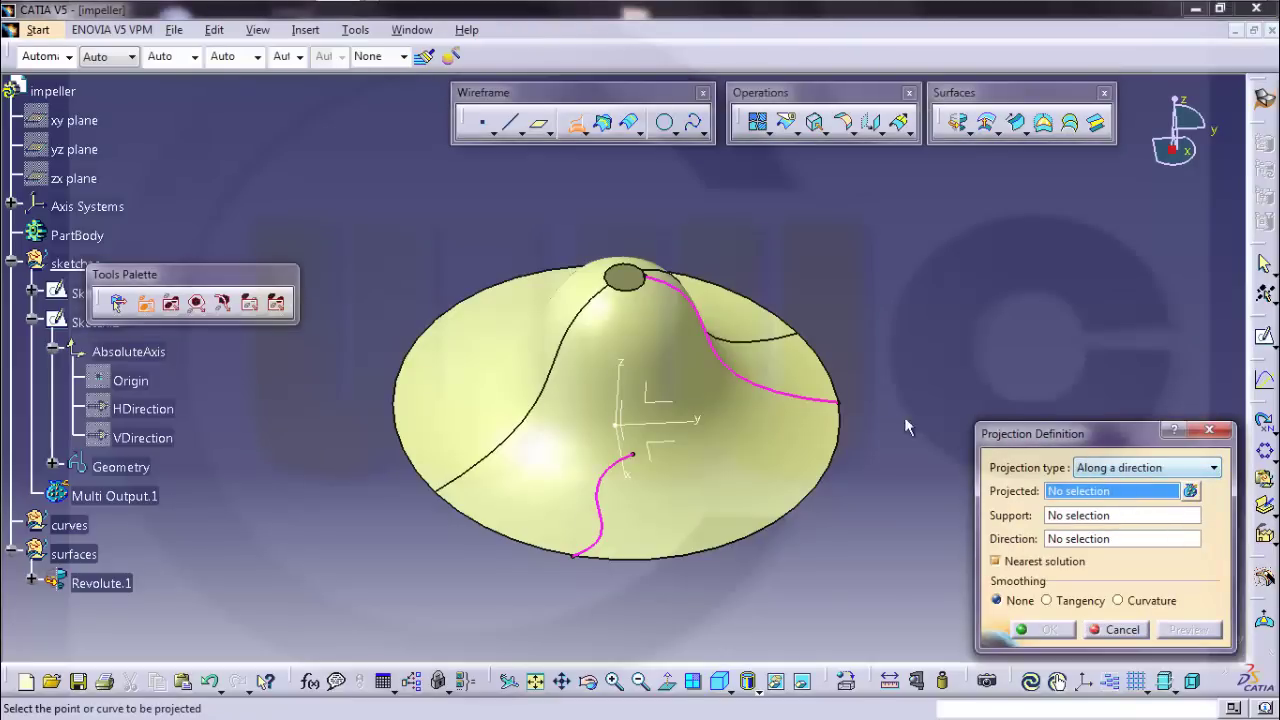
click(605, 485)
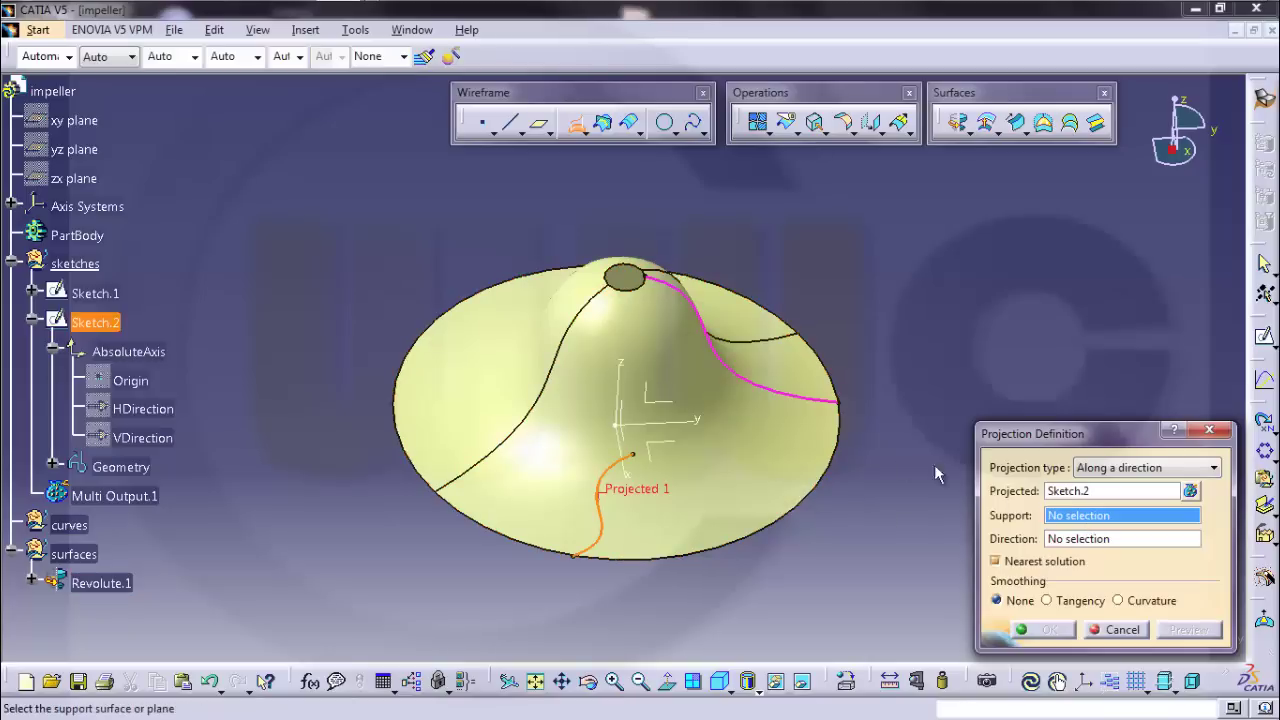
click(776, 473)
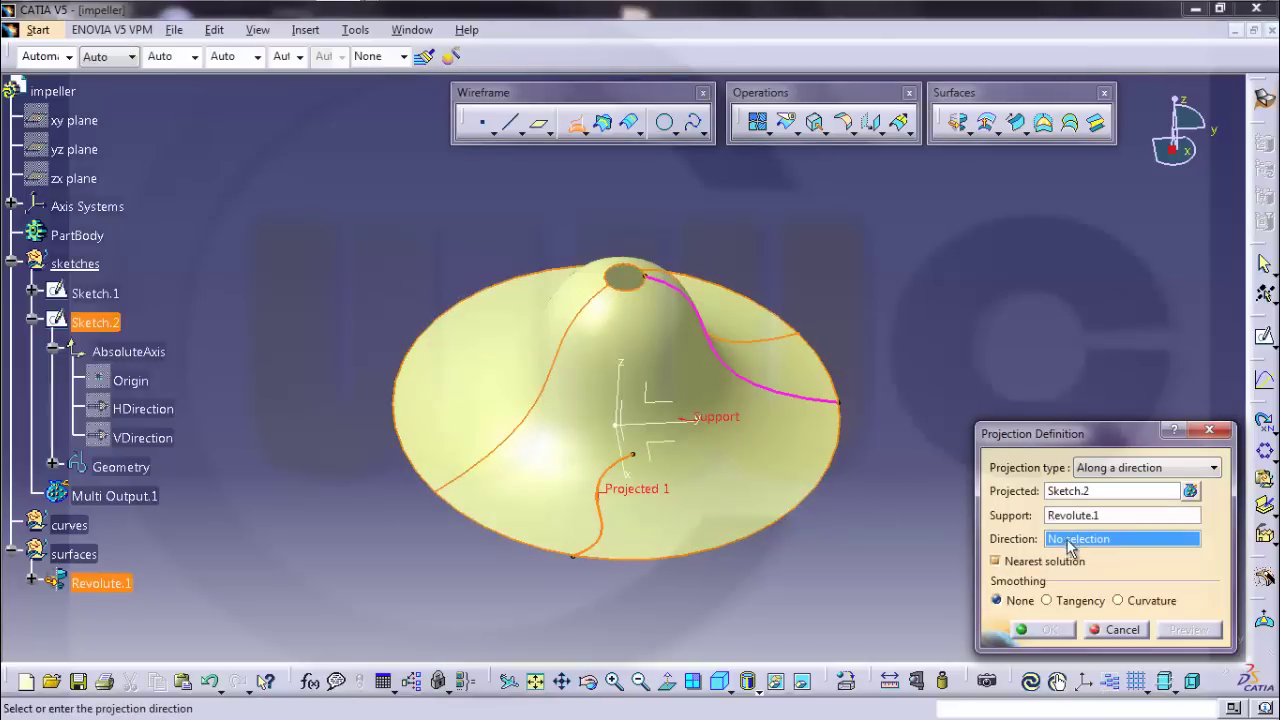
click(674, 449)
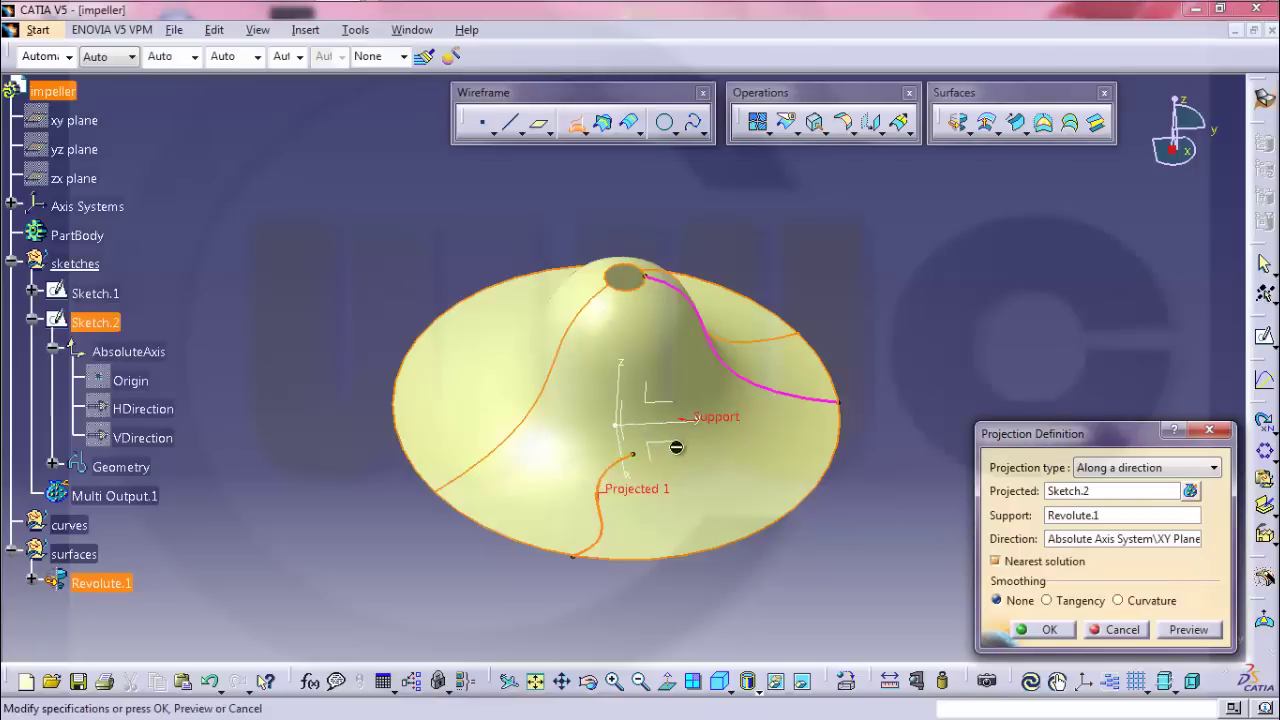
click(1056, 632)
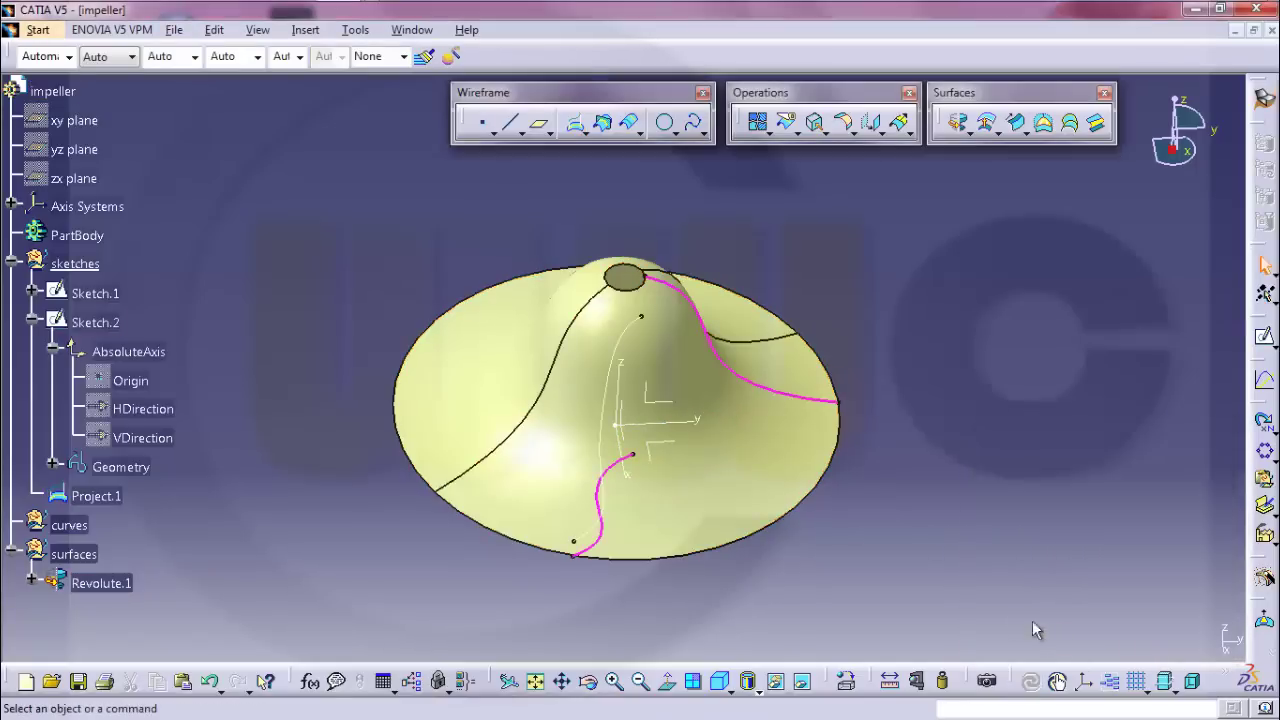
middle_drag(914, 548, 772, 444)
middle_drag(673, 457, 757, 428)
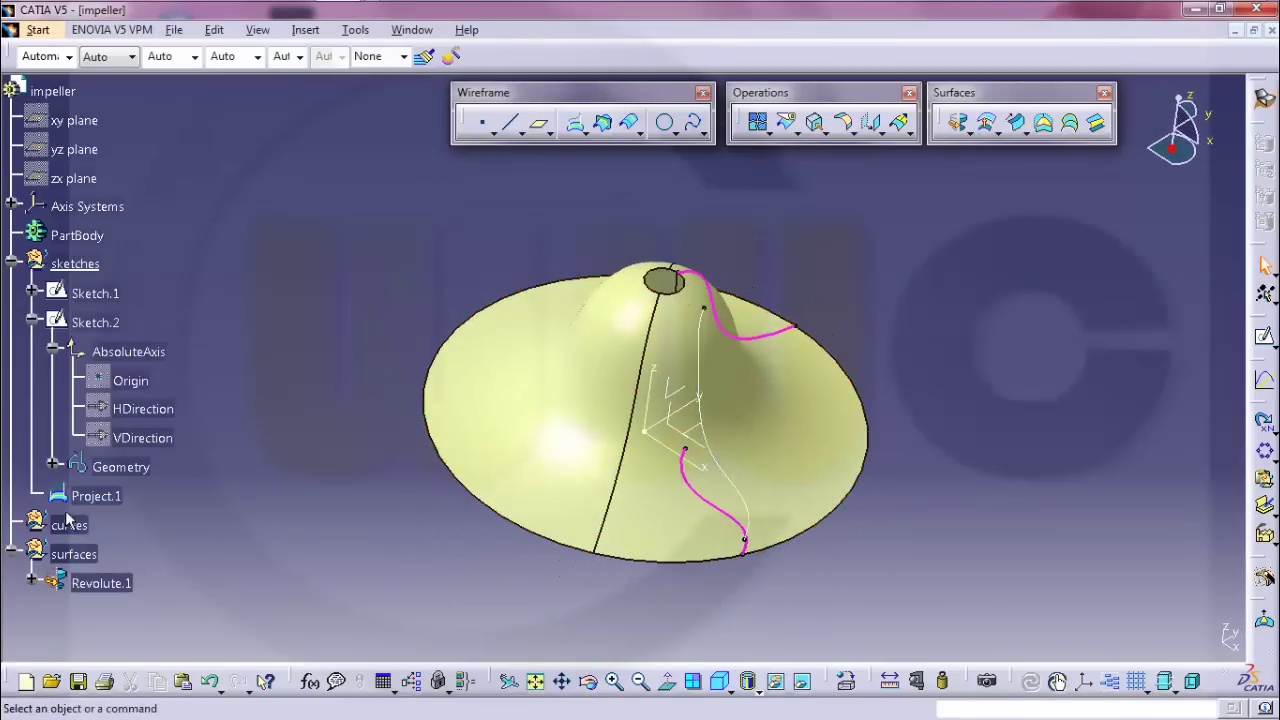
Step: Move Project.1 into the curves geometrical set
right_click(96, 497)
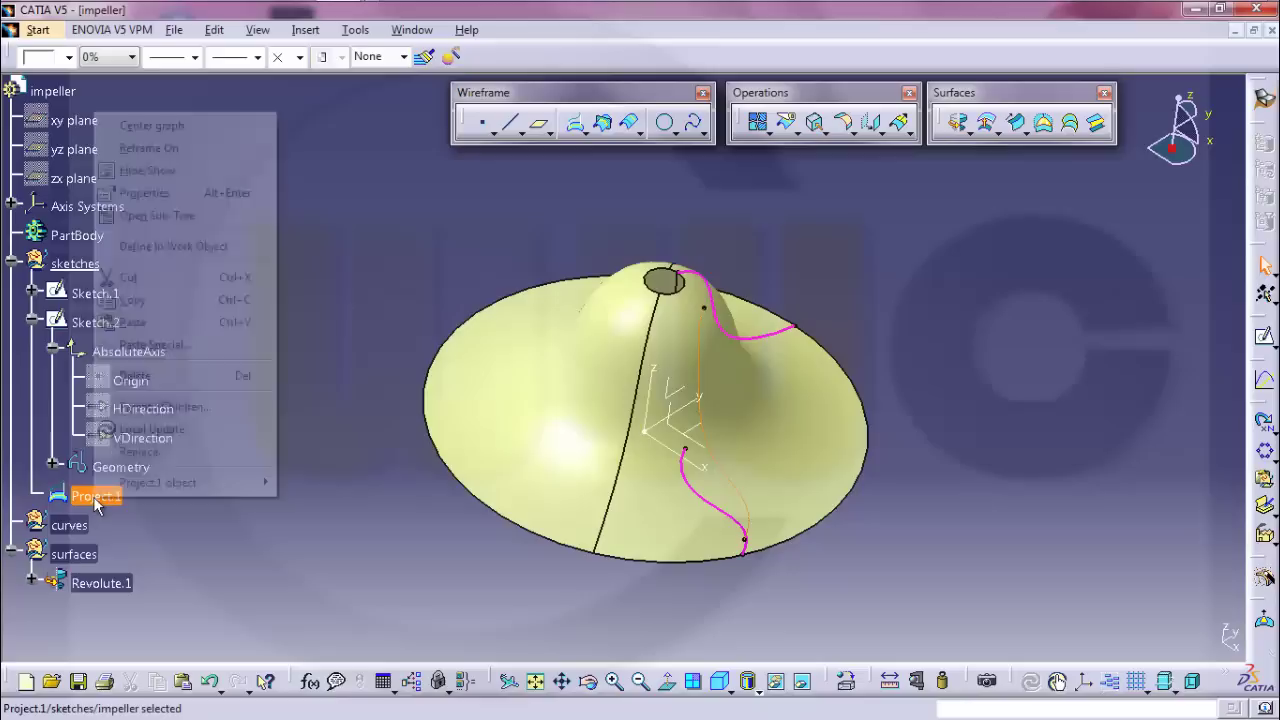
mouse_move(153, 488)
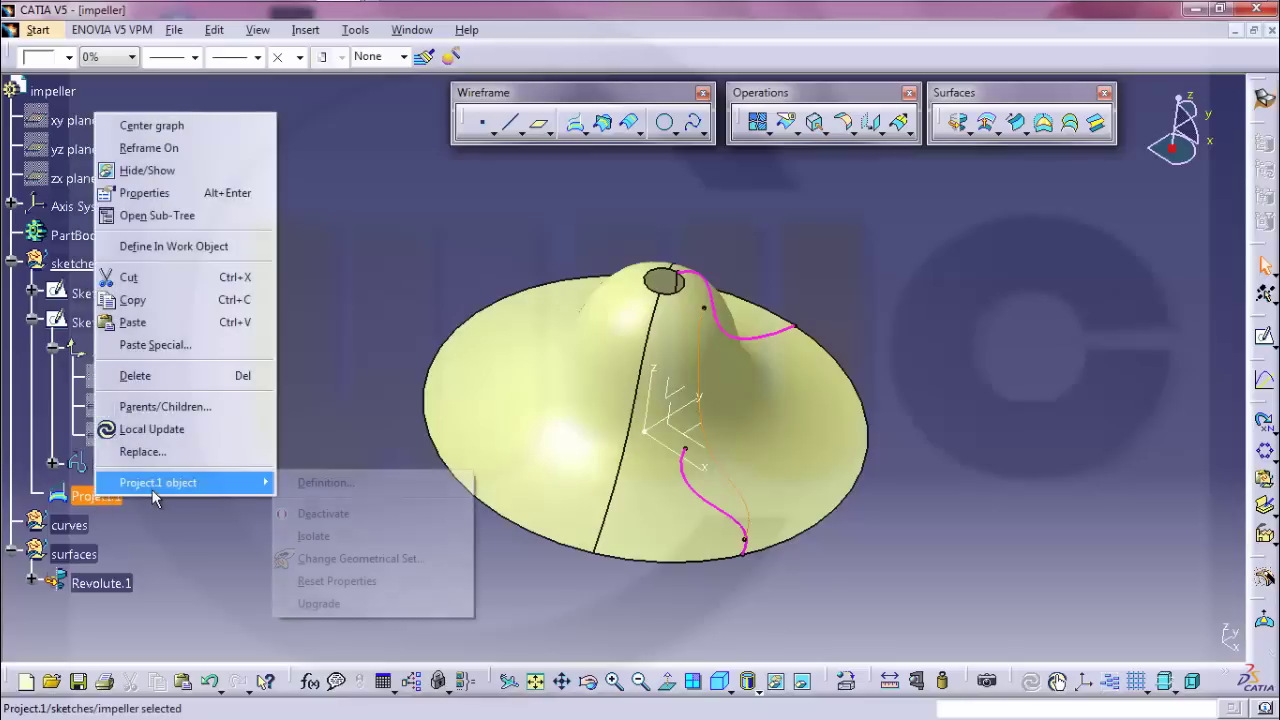
click(350, 557)
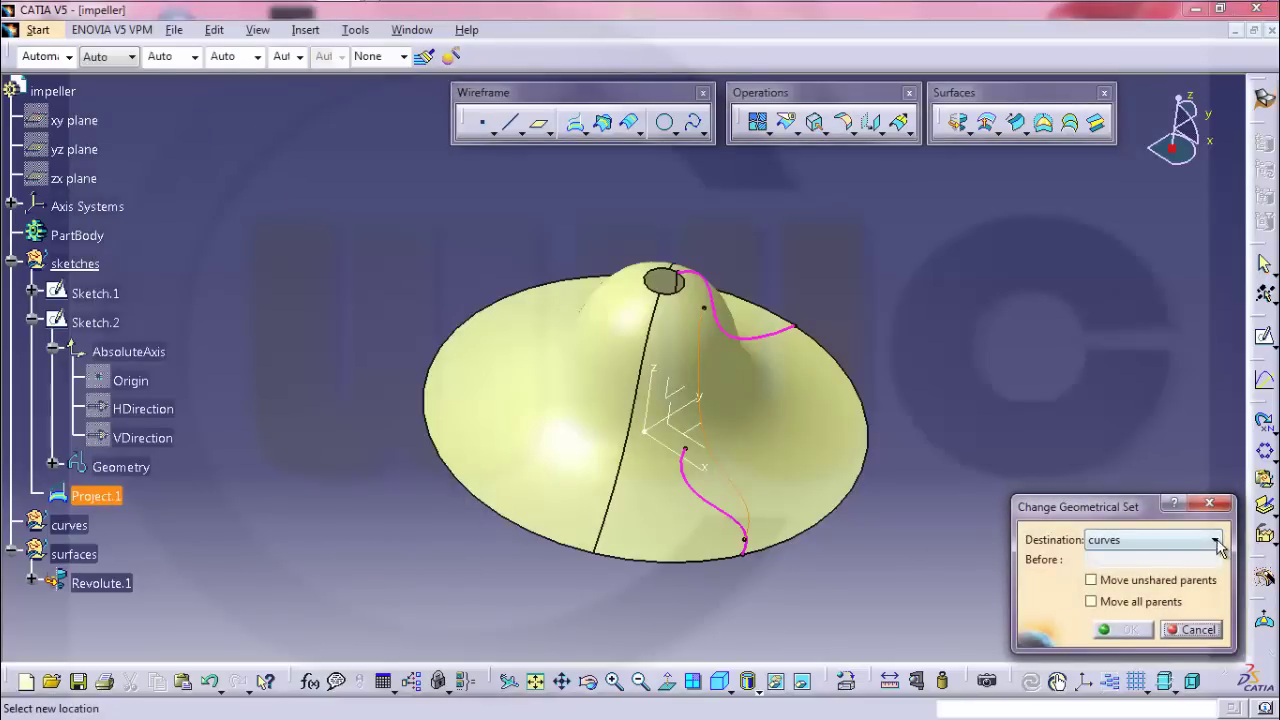
click(1216, 542)
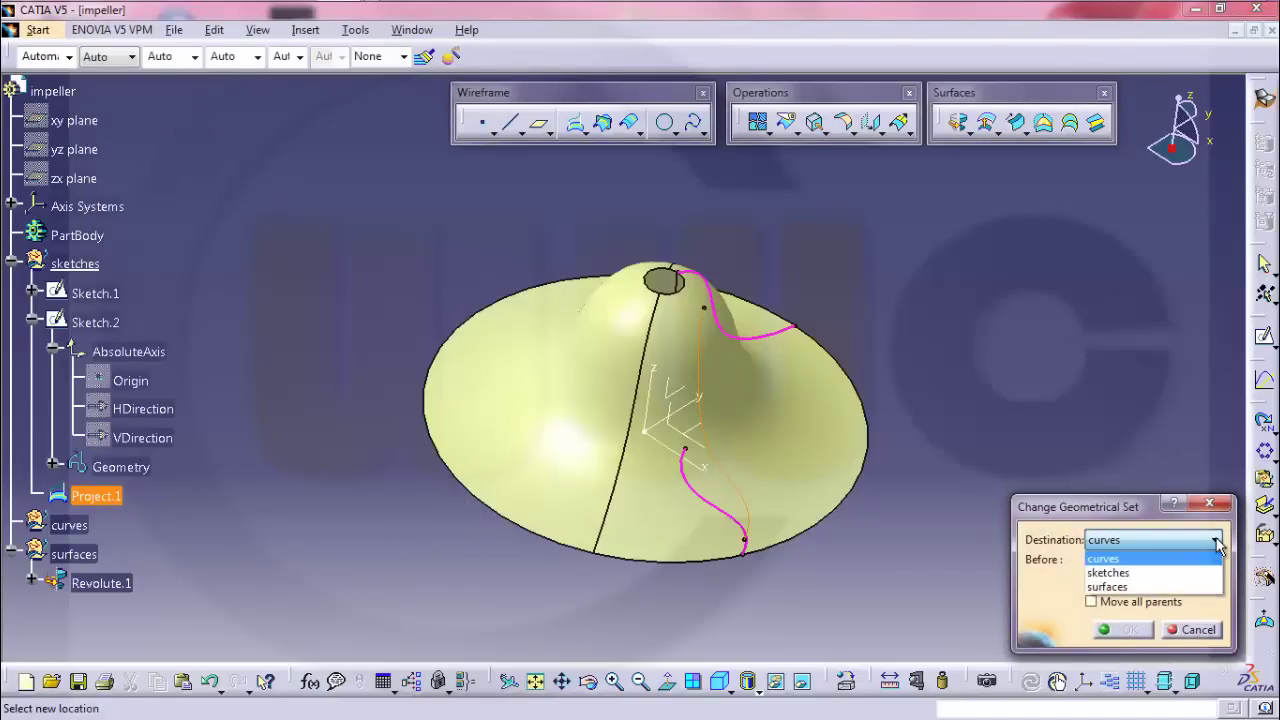
click(1104, 559)
click(1122, 627)
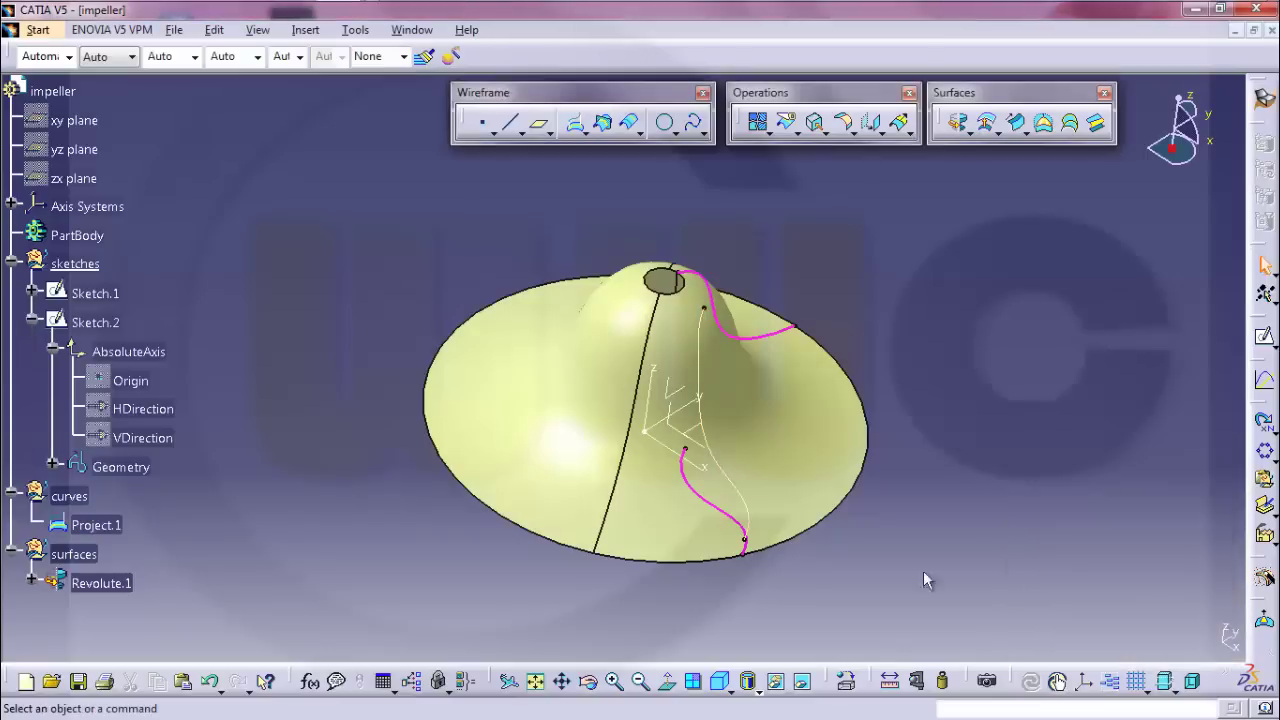
Step: Make the projected curve Project.1 thicker and colour it green
middle_drag(570, 365, 508, 292)
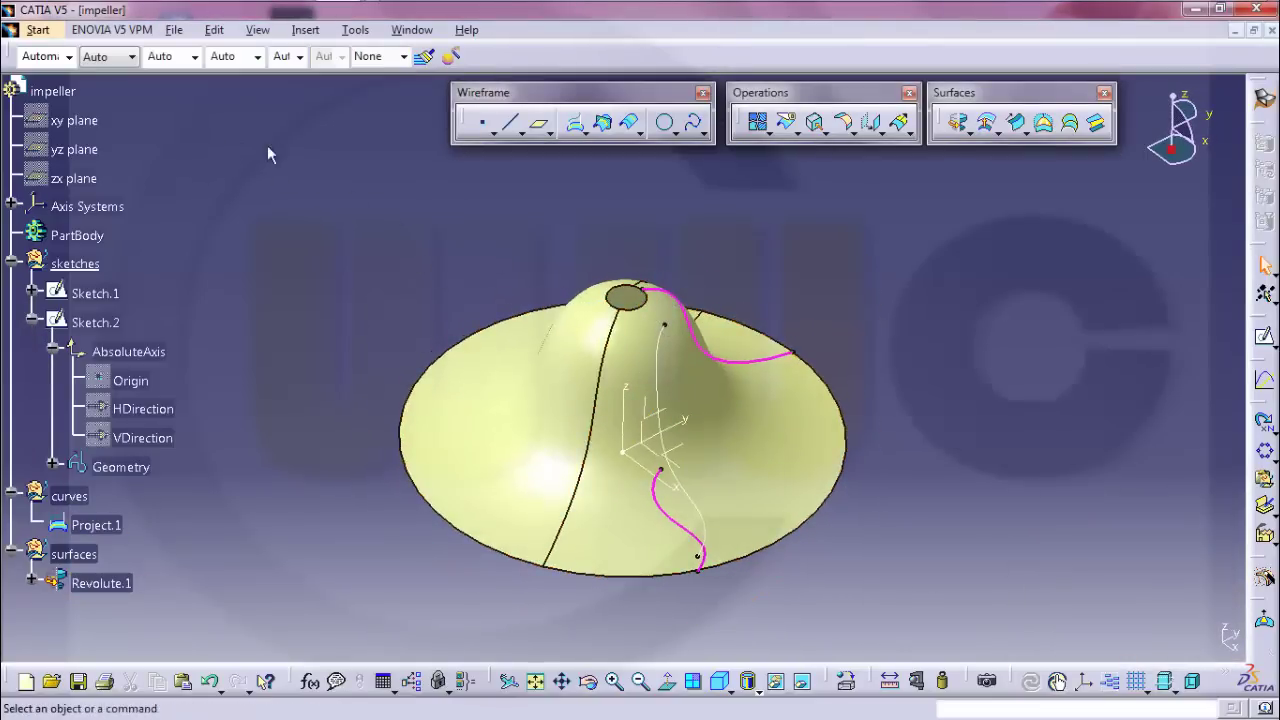
click(662, 360)
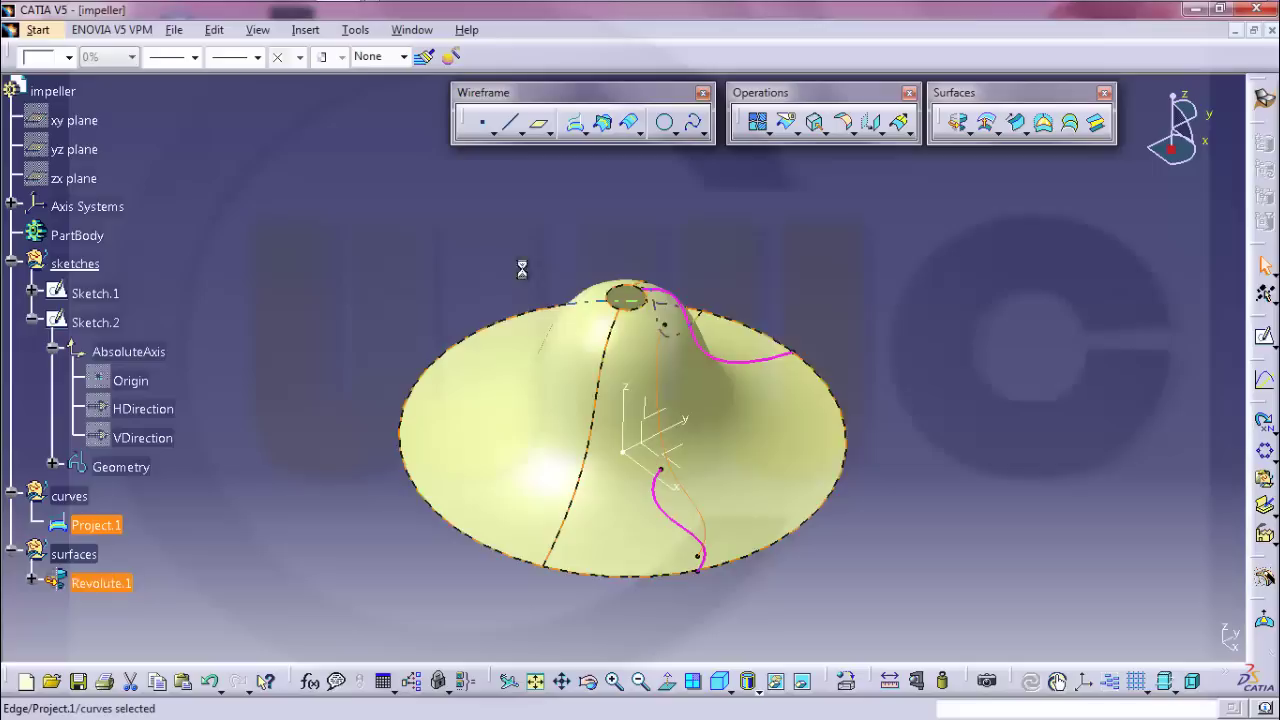
click(200, 58)
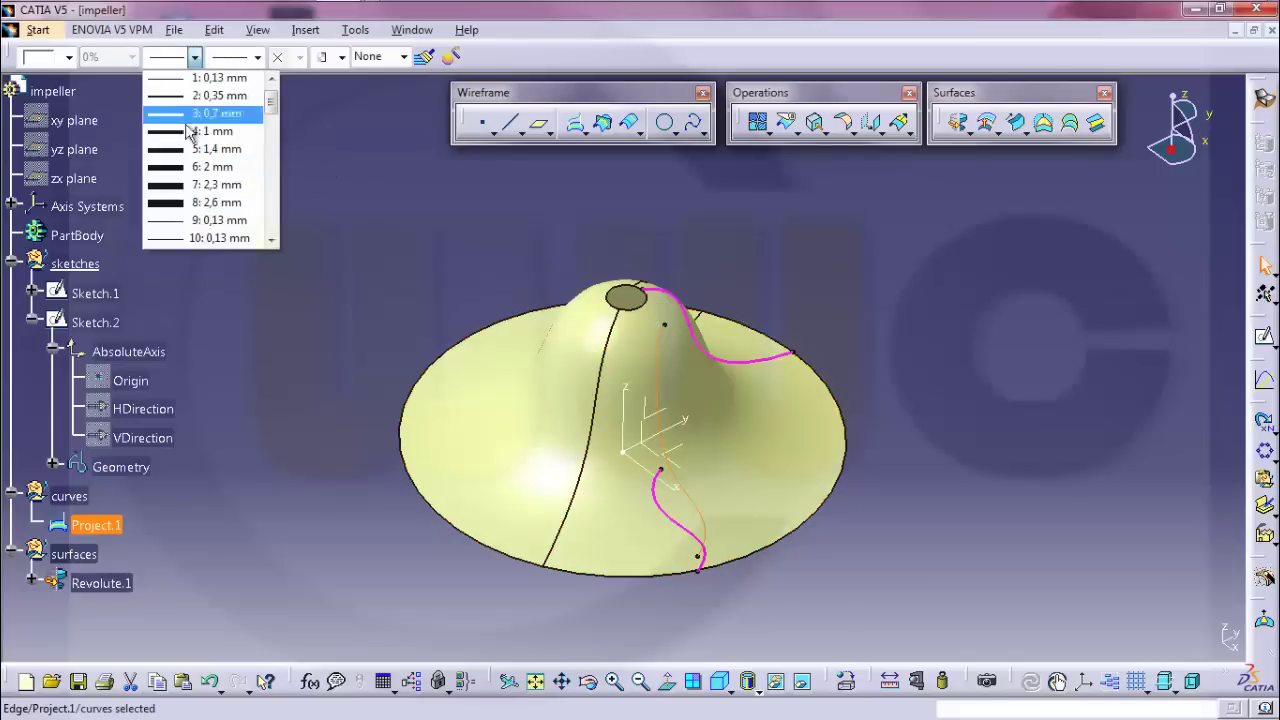
click(190, 130)
click(68, 57)
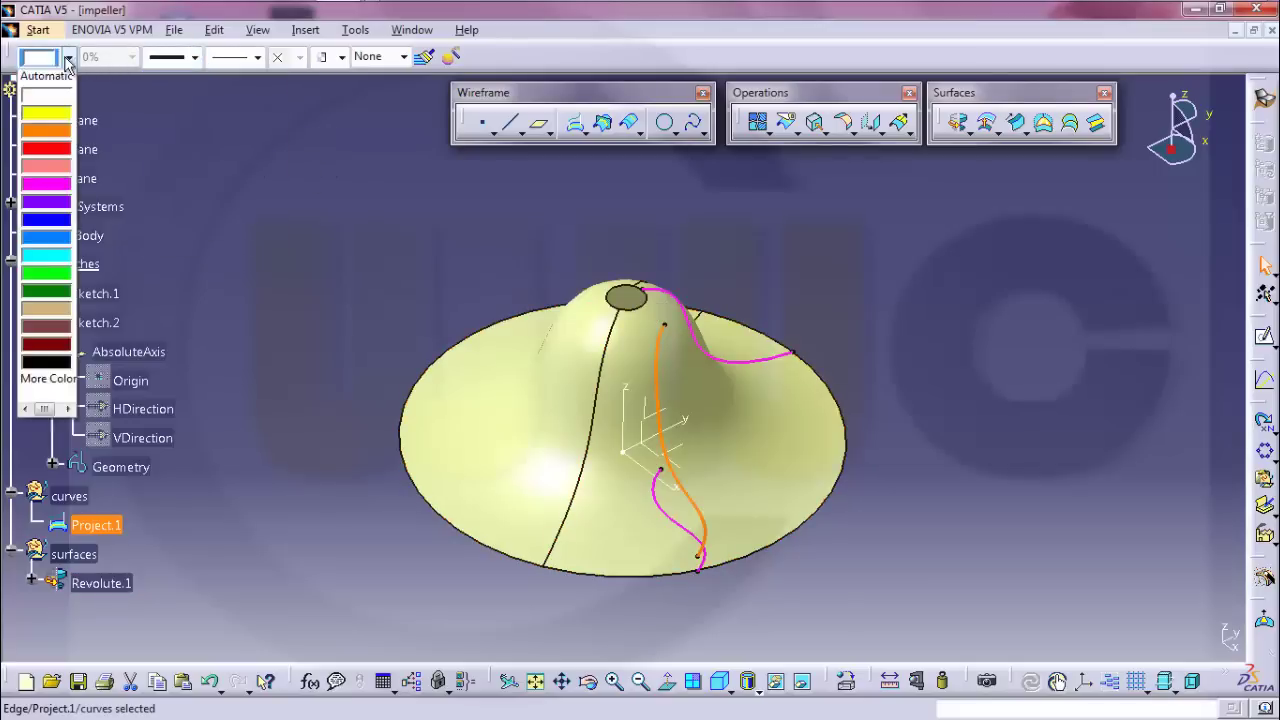
click(53, 290)
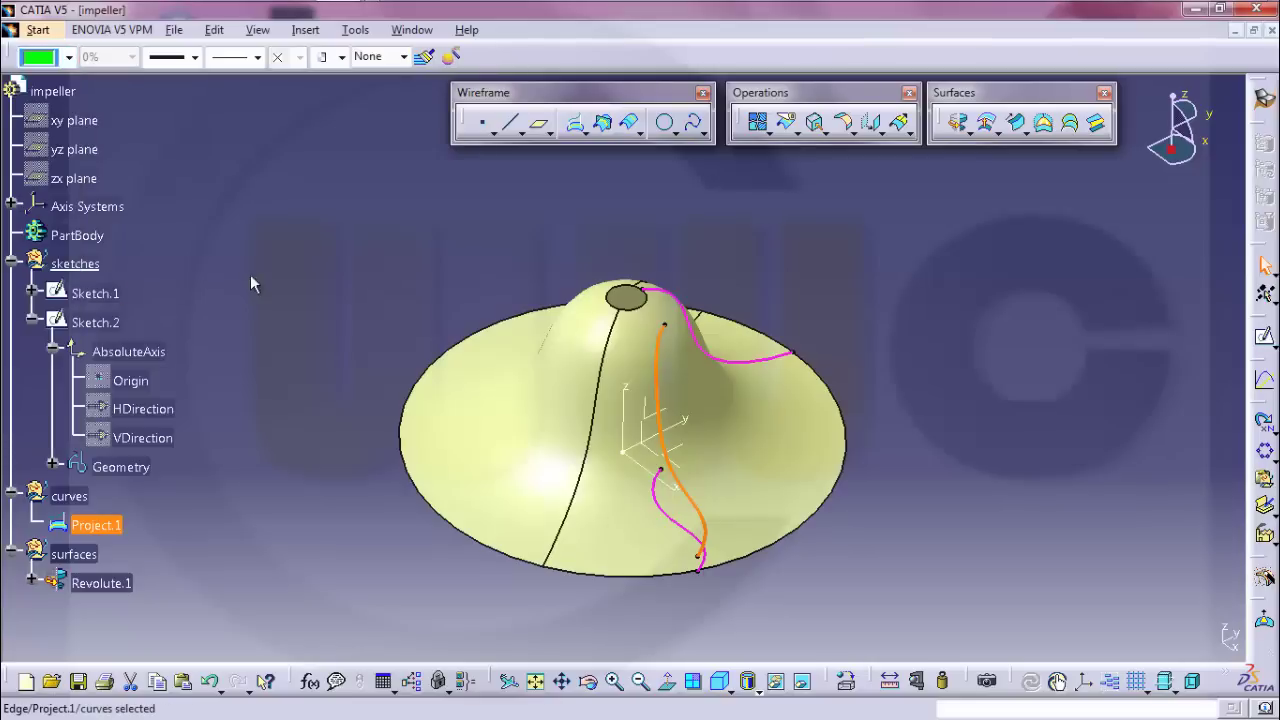
click(367, 248)
middle_drag(395, 267, 355, 312)
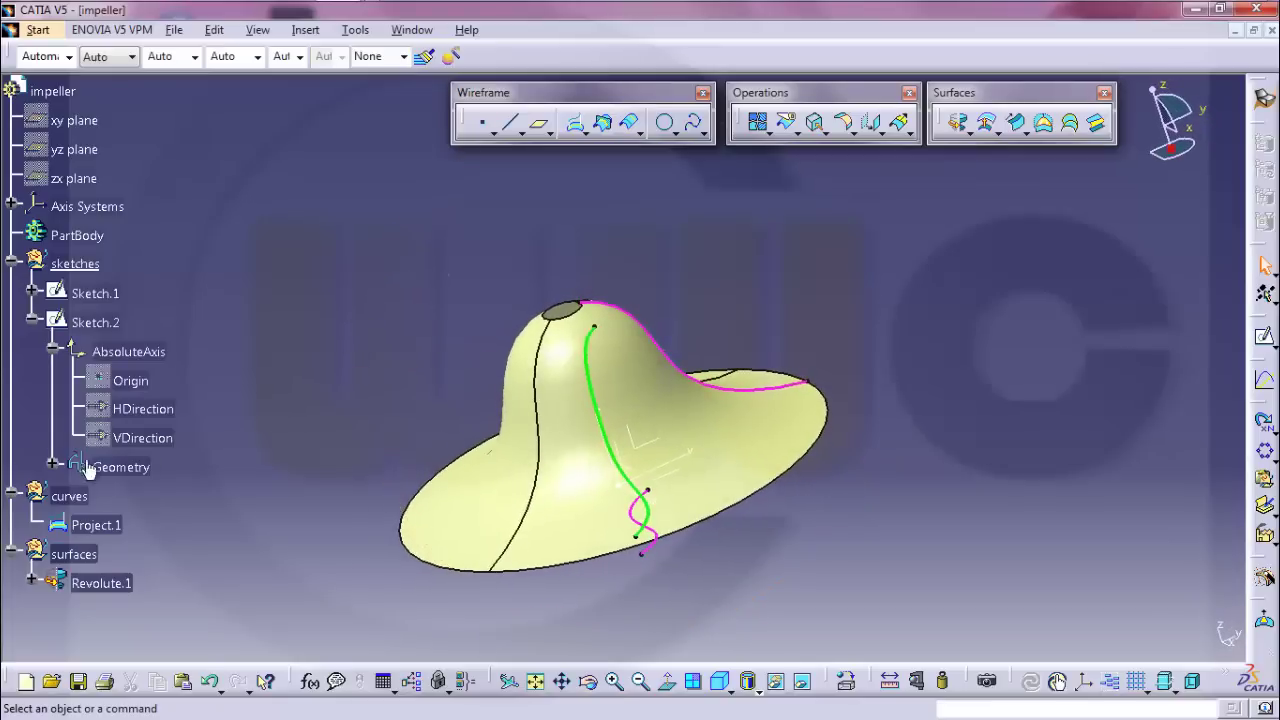
Step: Collapse the sketches and curves sets, make surfaces the work object, and launch Sweep
click(11, 264)
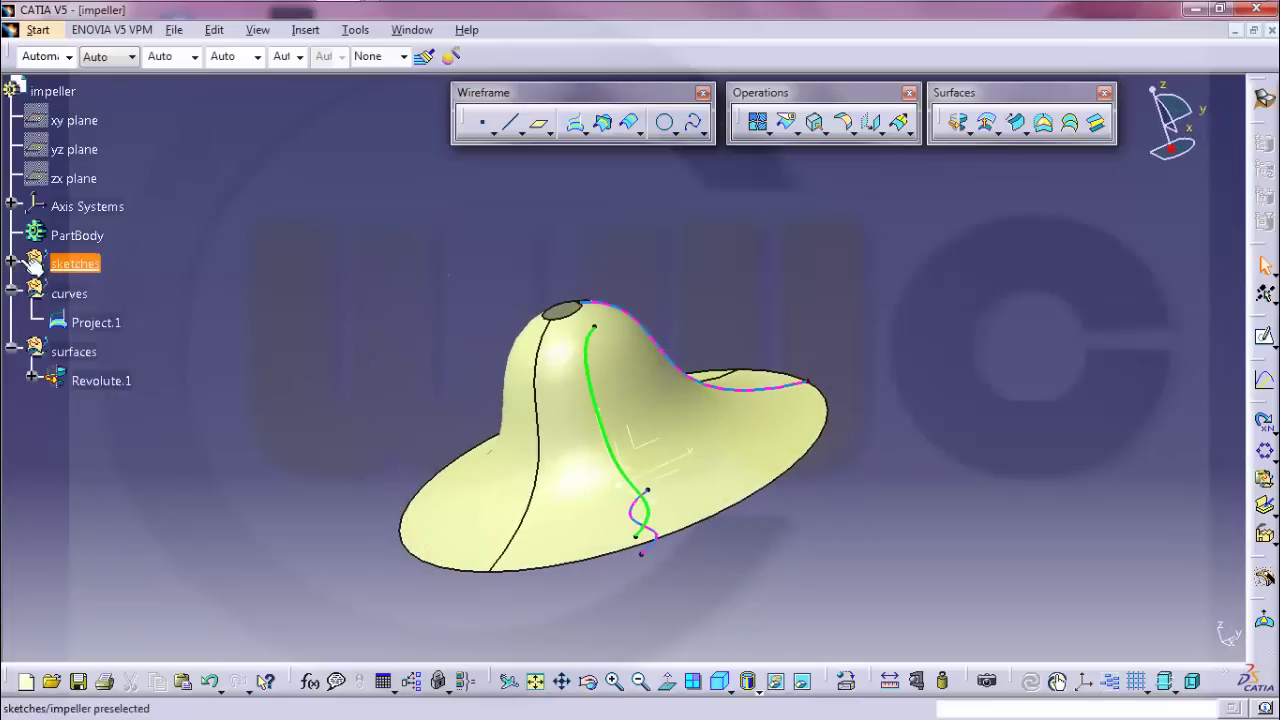
click(11, 294)
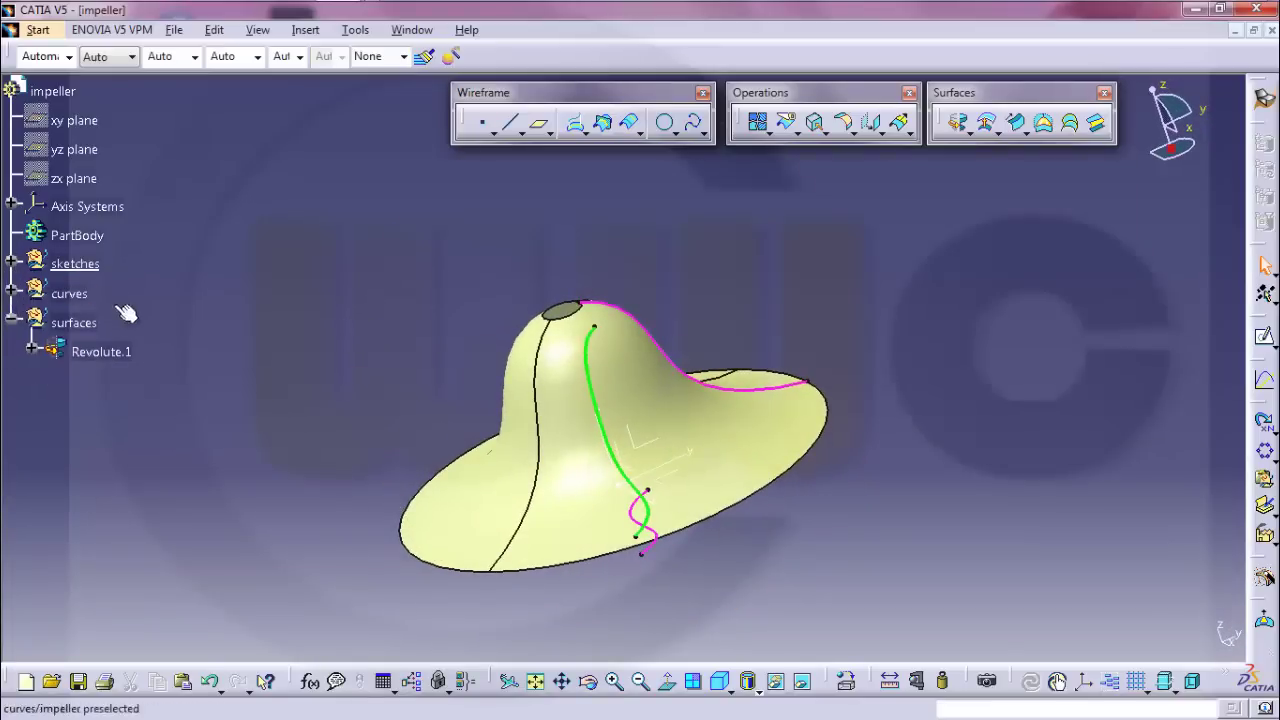
right_click(62, 323)
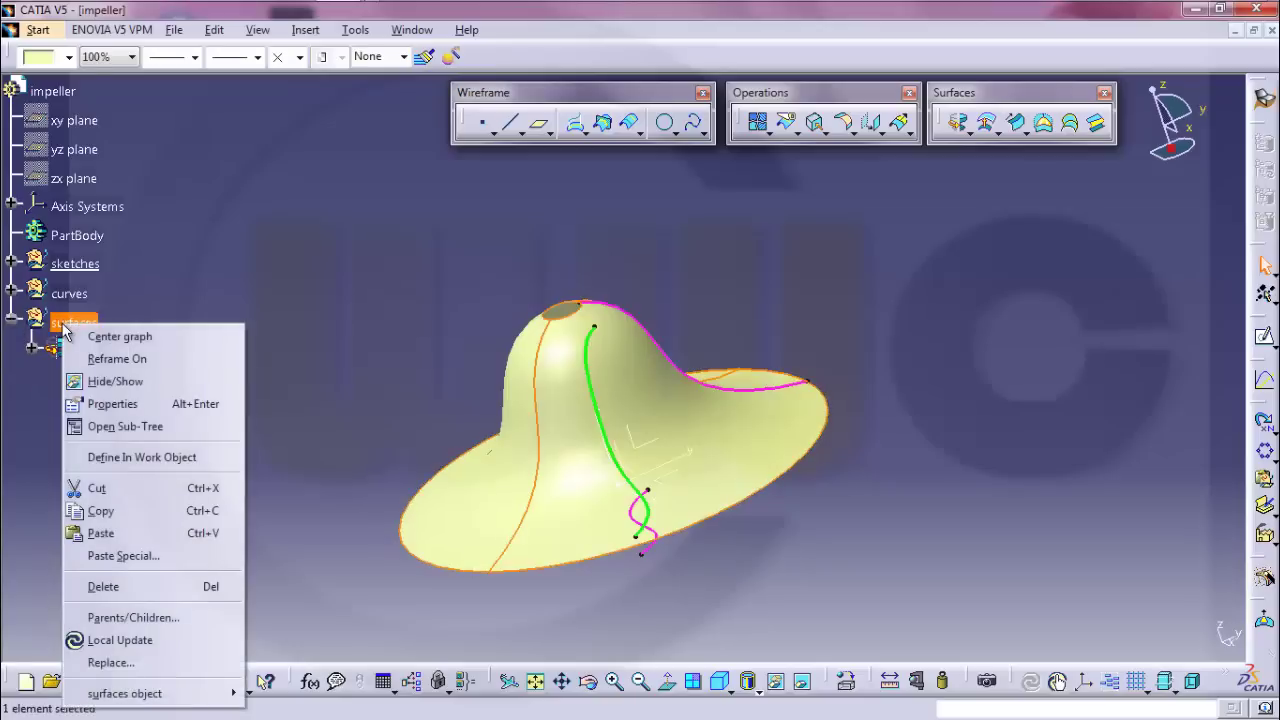
click(142, 457)
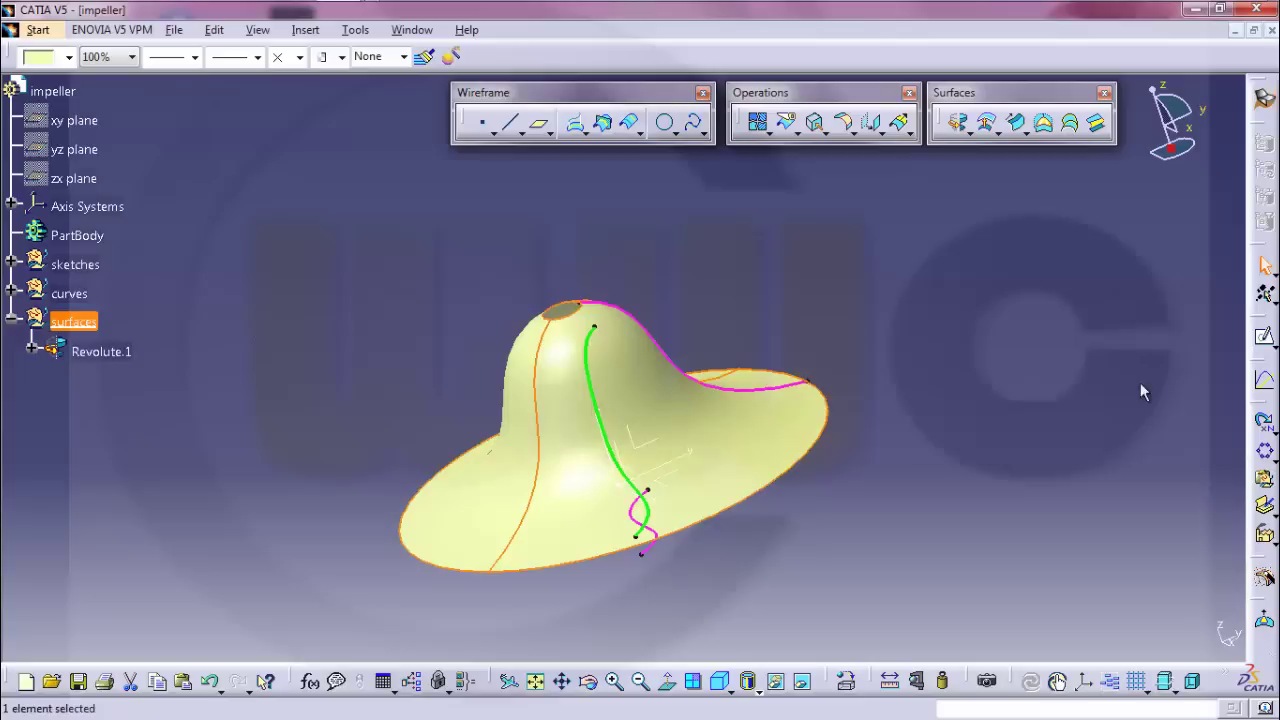
click(1016, 122)
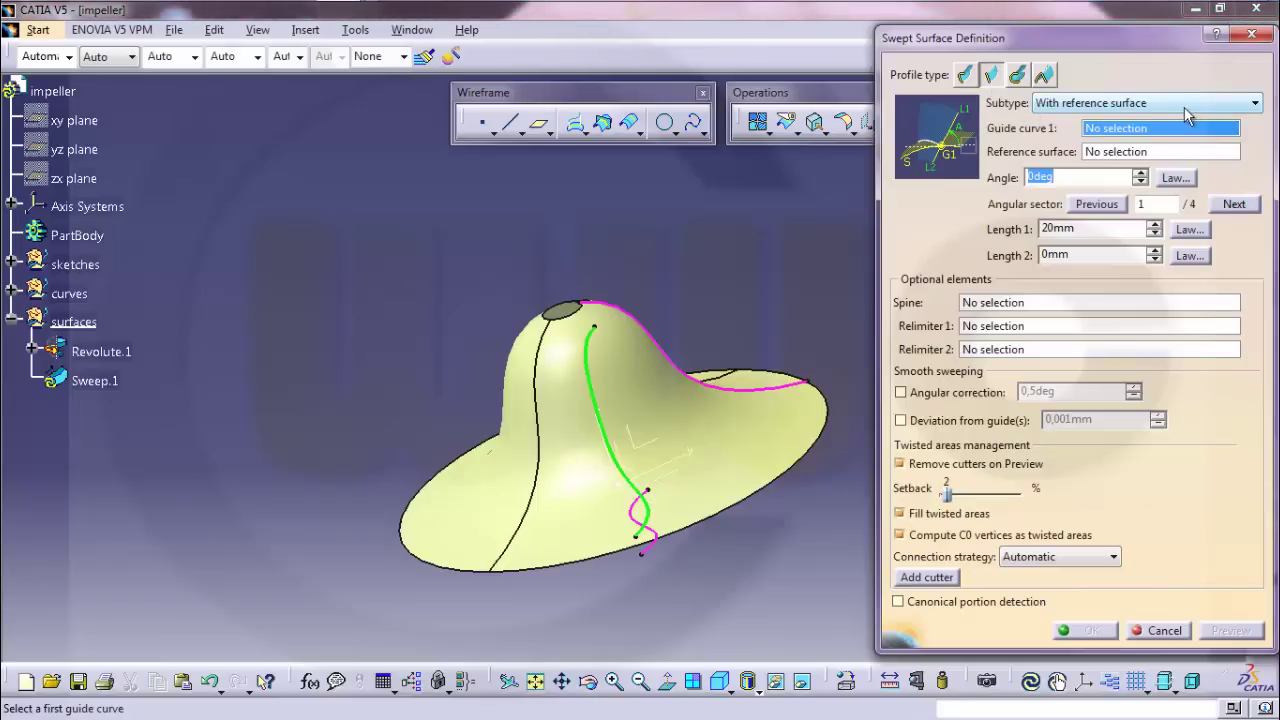
Step: Sweep a 10mm line along Project.1 at 90deg to Revolute.1, using the second sector
middle_drag(810, 229, 696, 247)
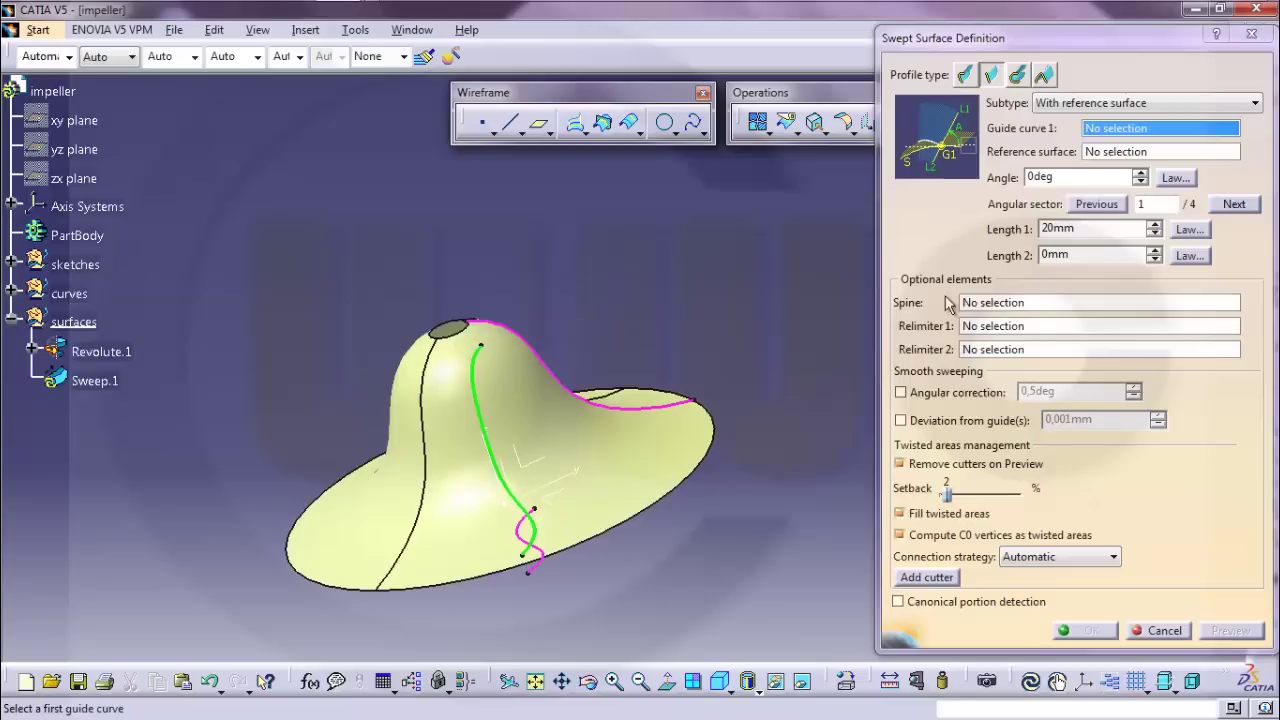
click(479, 400)
middle_drag(623, 313, 731, 263)
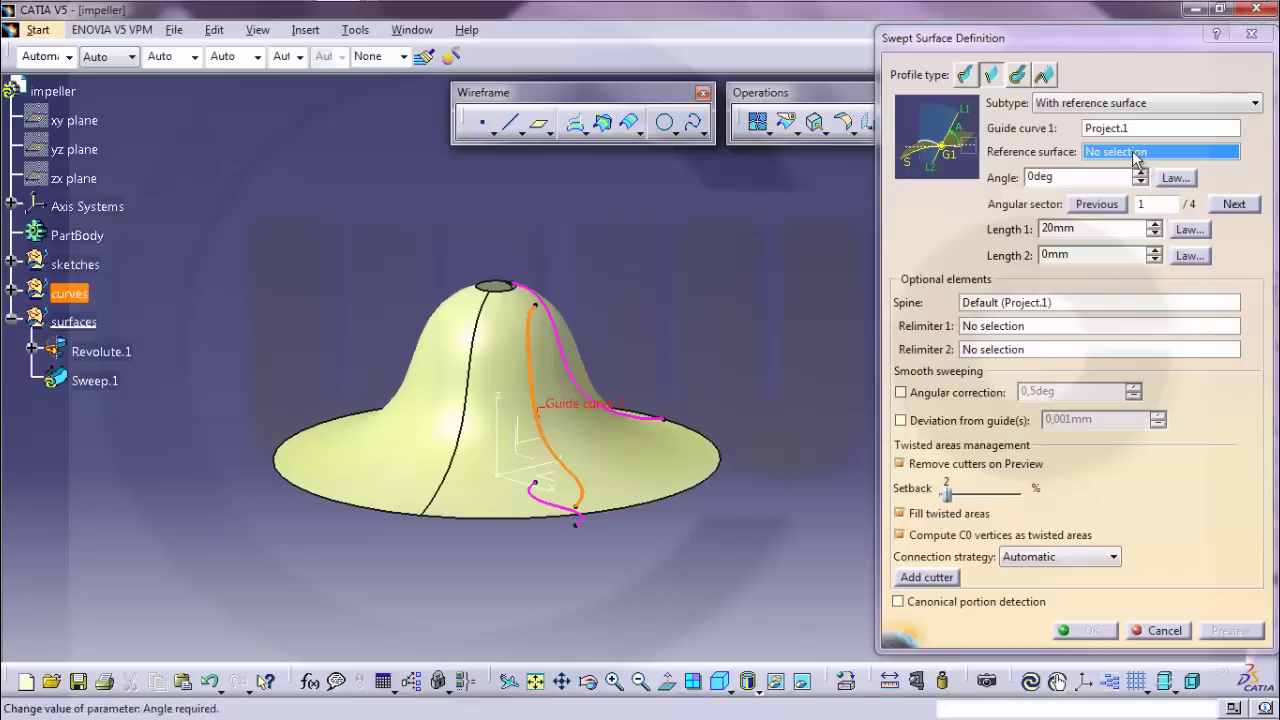
click(636, 452)
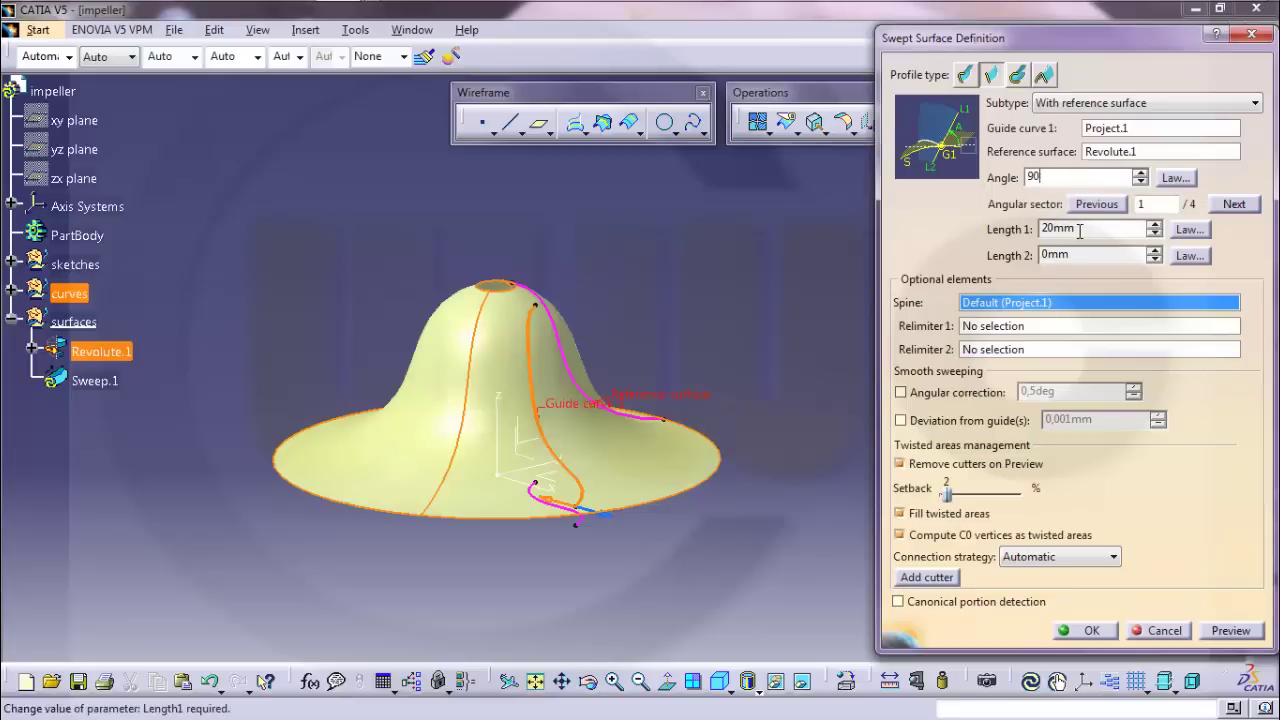
drag(1083, 230, 1031, 229)
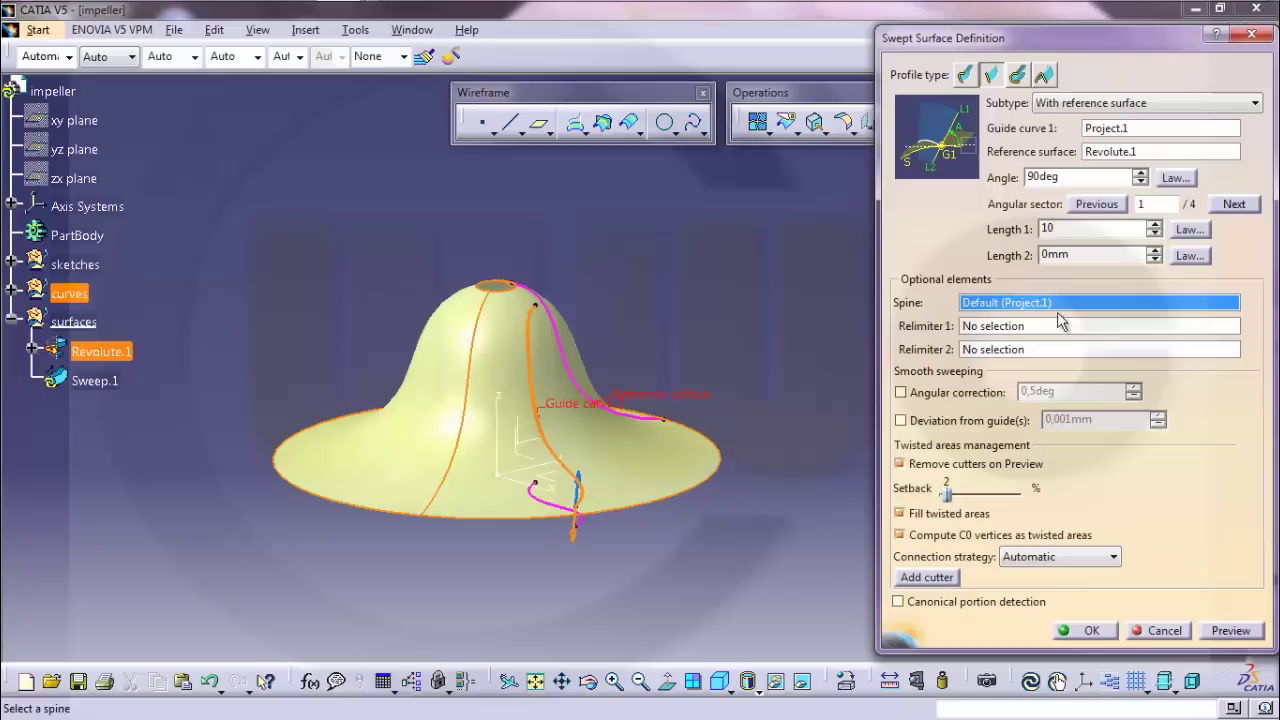
click(1232, 630)
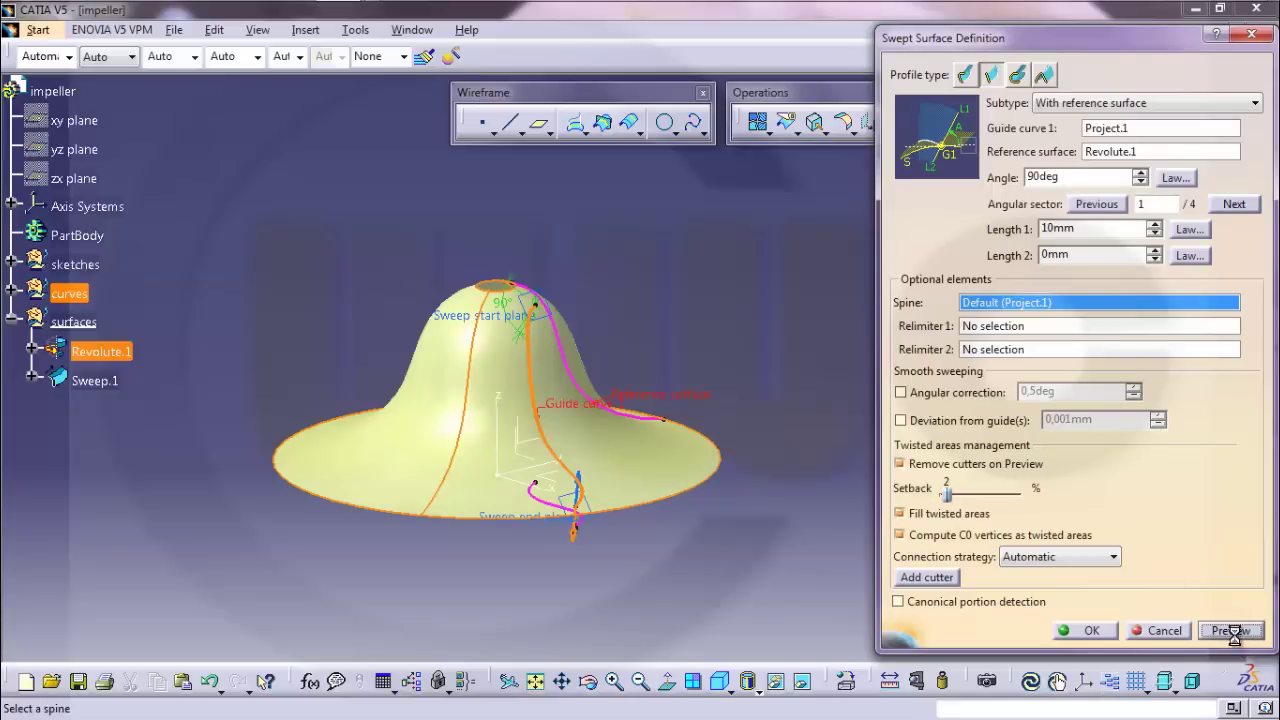
middle_drag(814, 523, 672, 474)
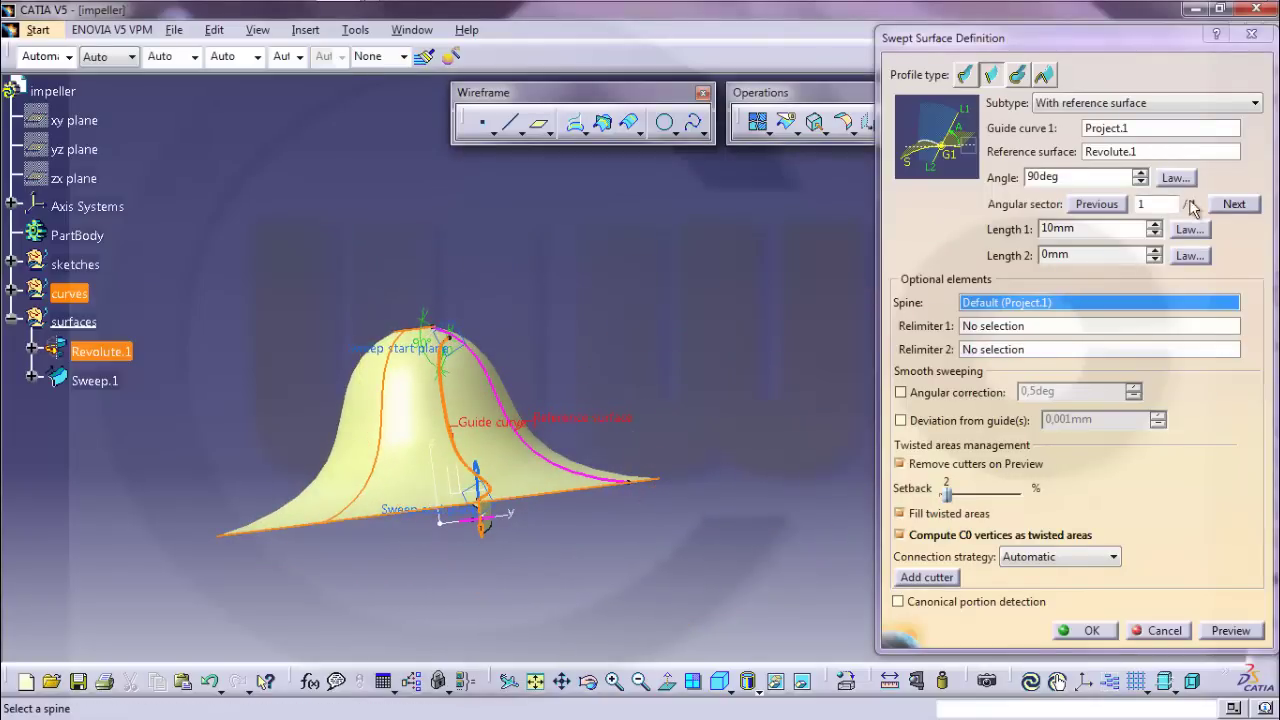
click(1224, 204)
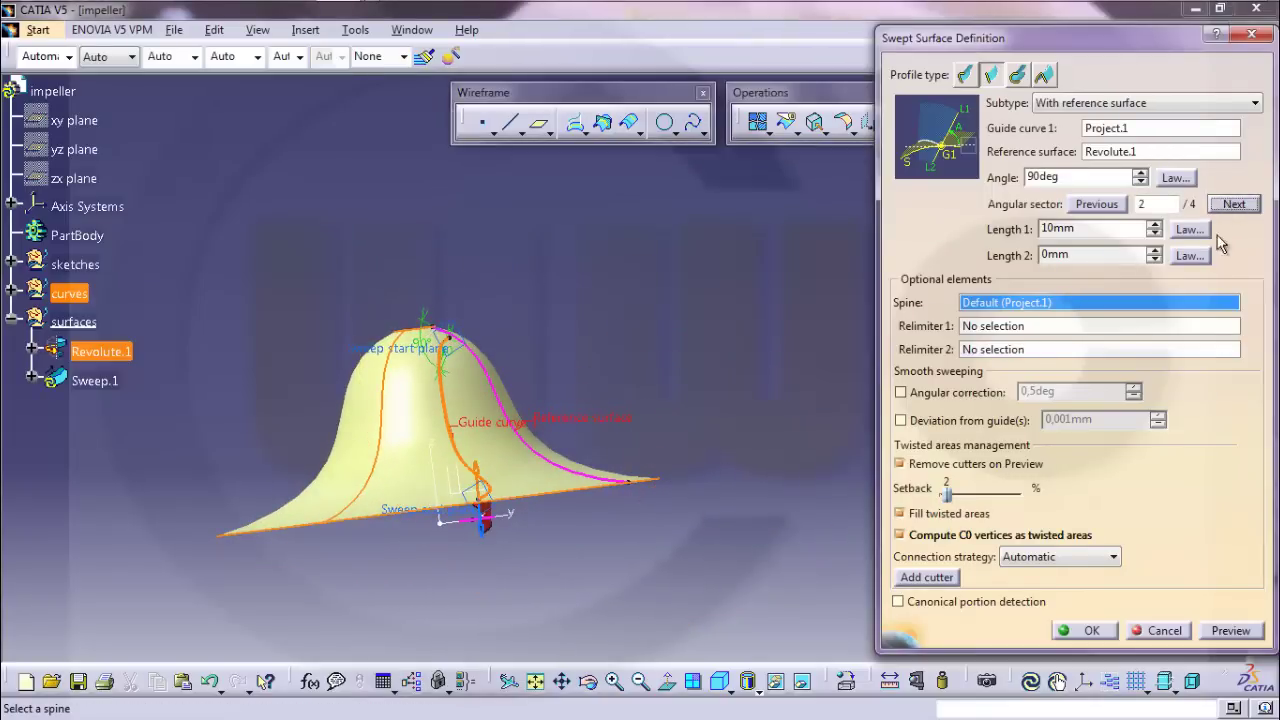
click(1230, 631)
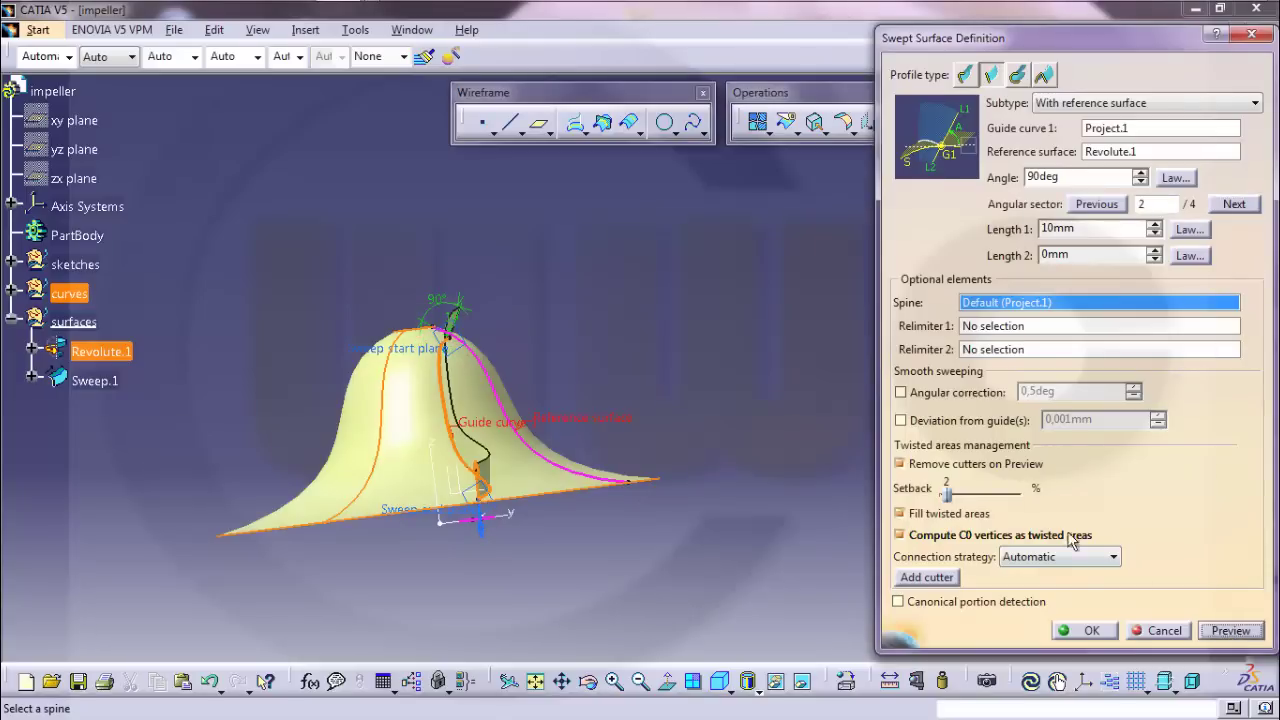
click(1080, 628)
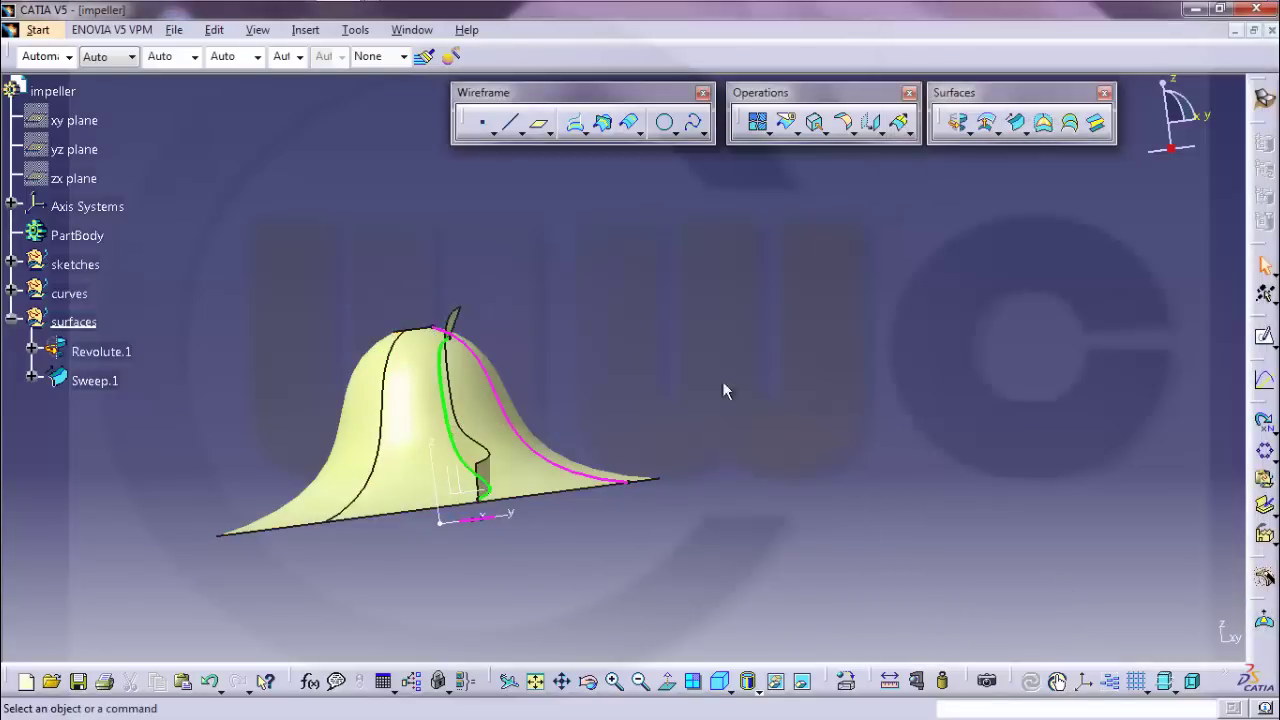
Step: Edit Sweep.1 so Length 1 follows an S-type law from 5mm to 10mm
middle_drag(724, 390, 730, 438)
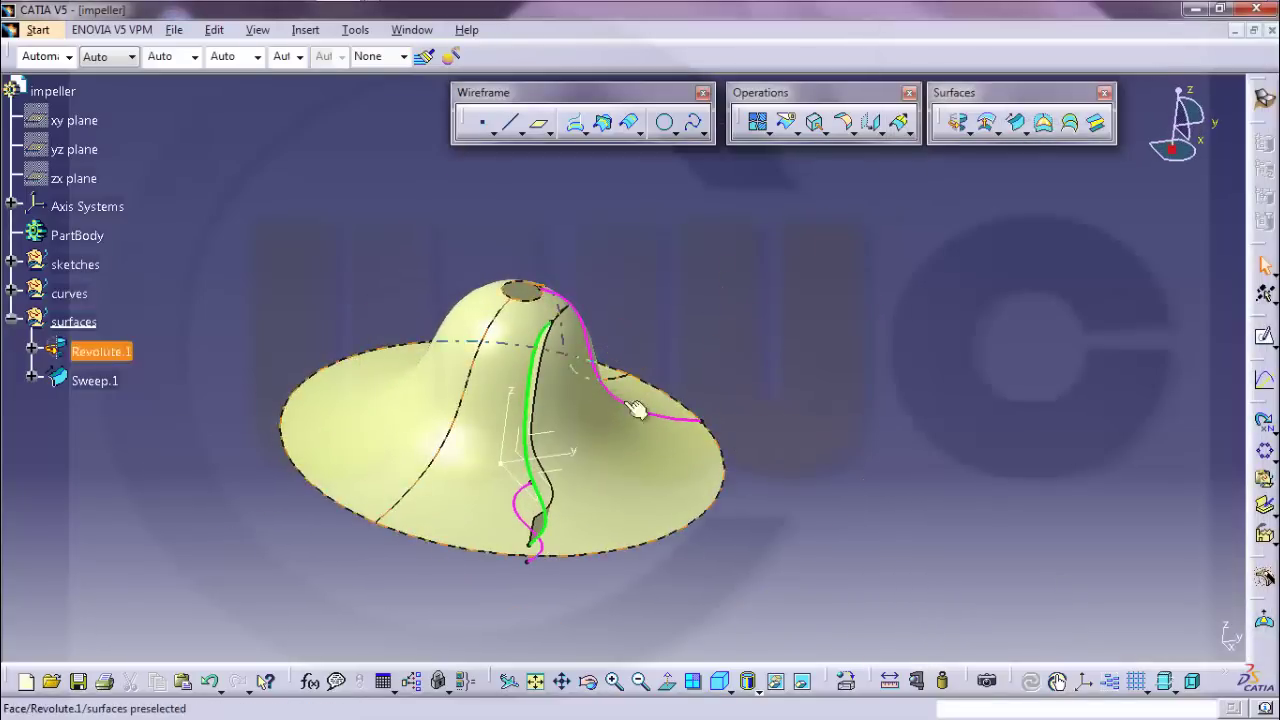
middle_drag(636, 410, 830, 450)
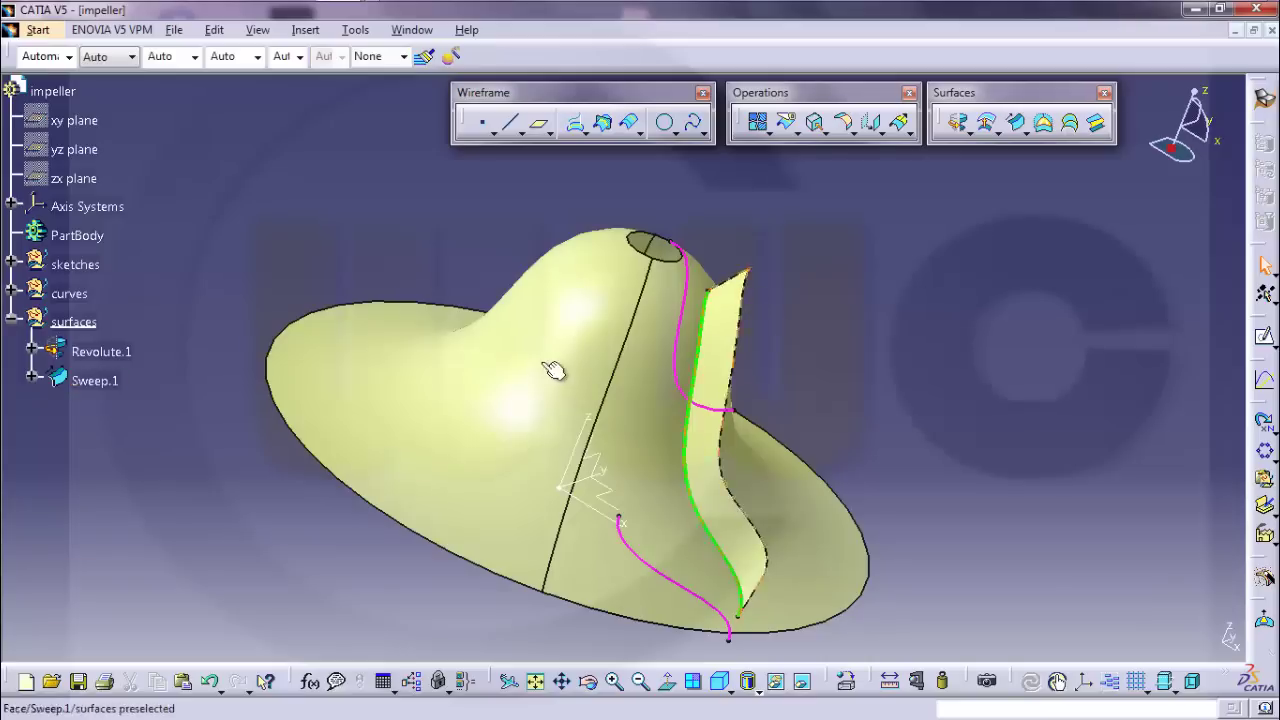
double_click(96, 382)
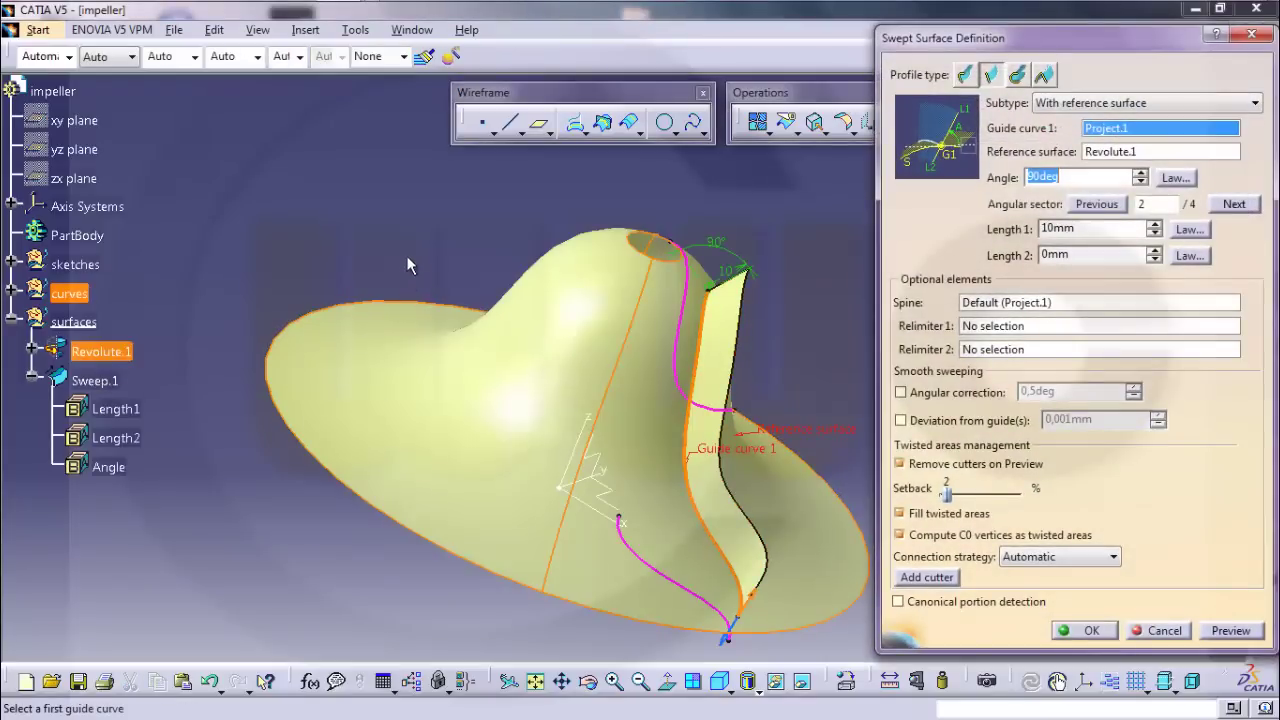
middle_drag(407, 256, 389, 222)
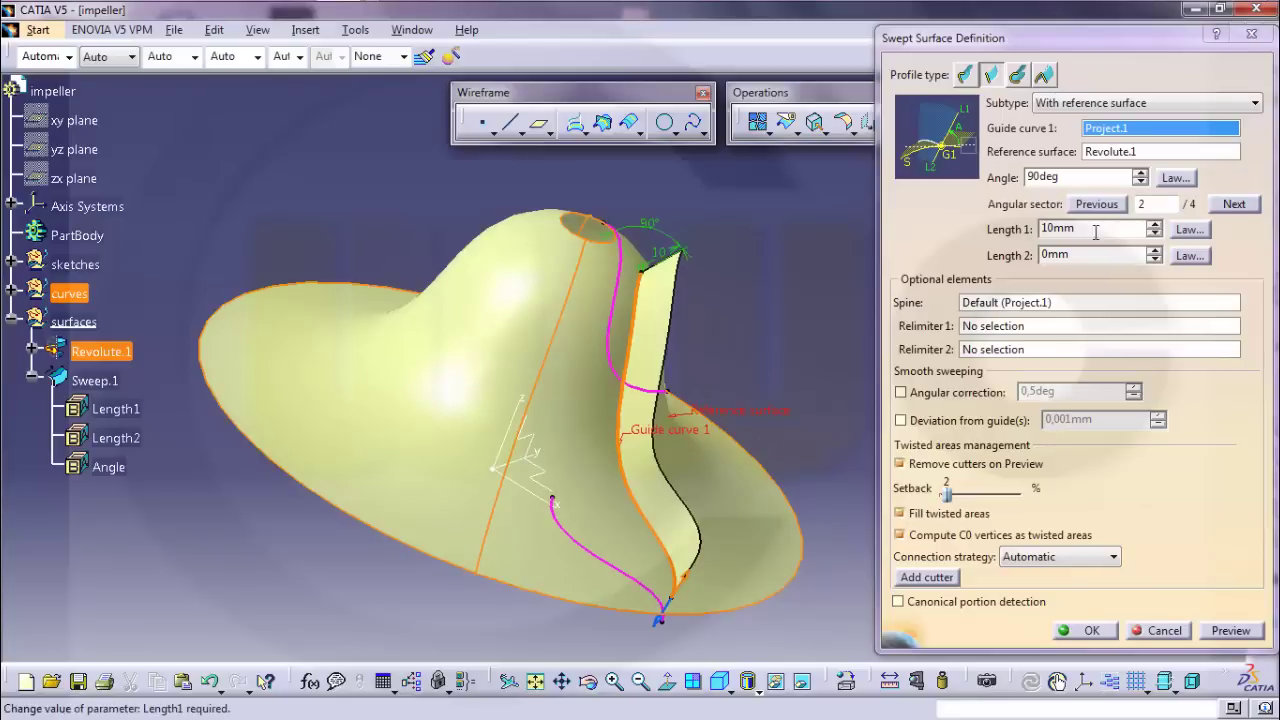
click(1187, 232)
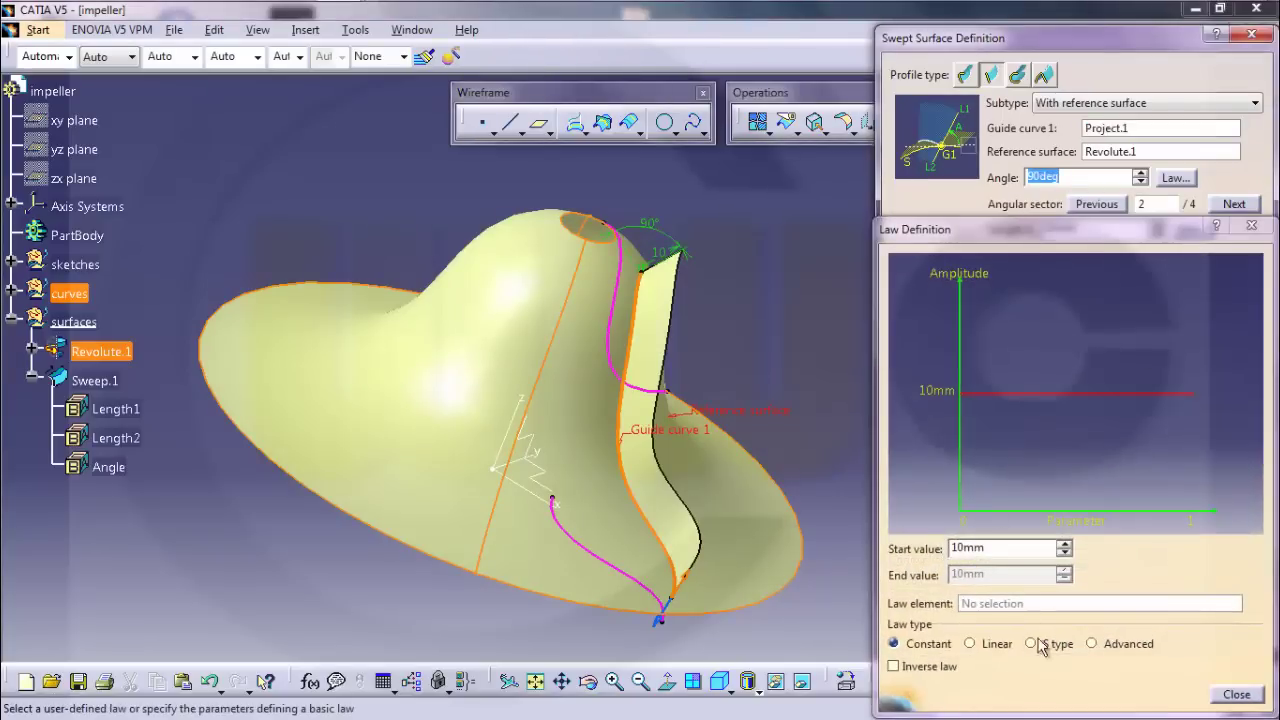
click(1035, 652)
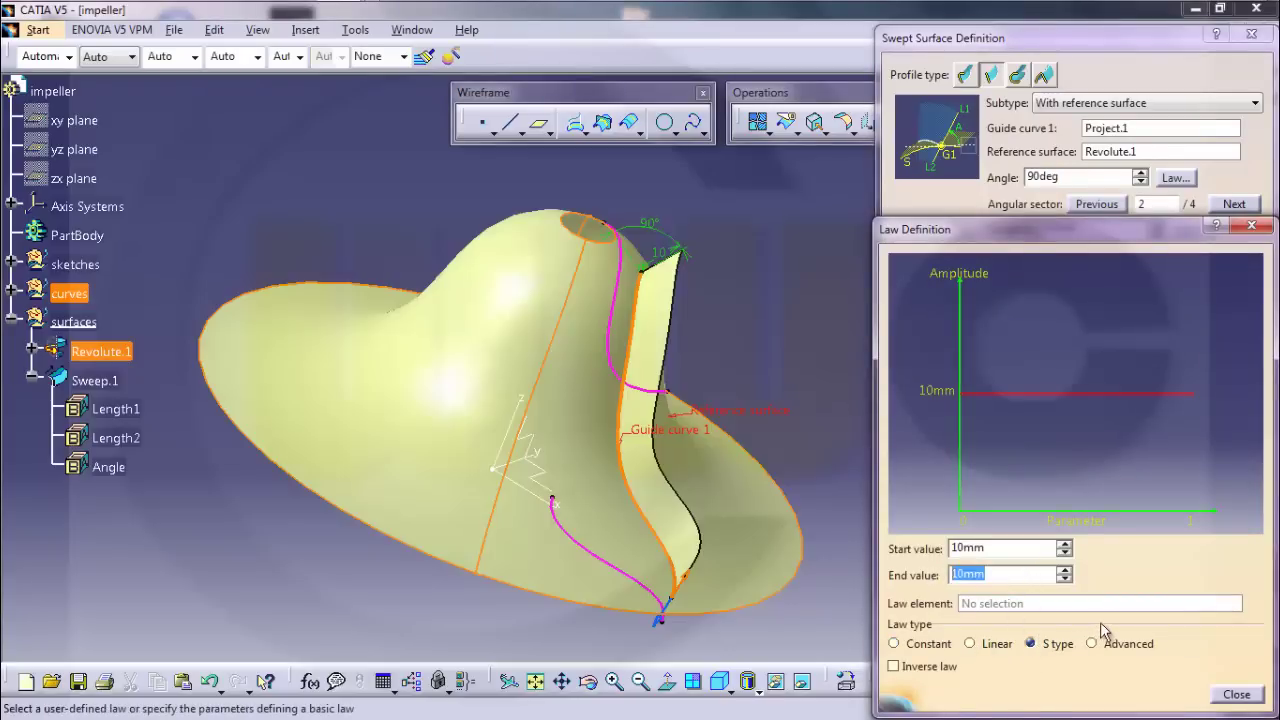
click(1022, 548)
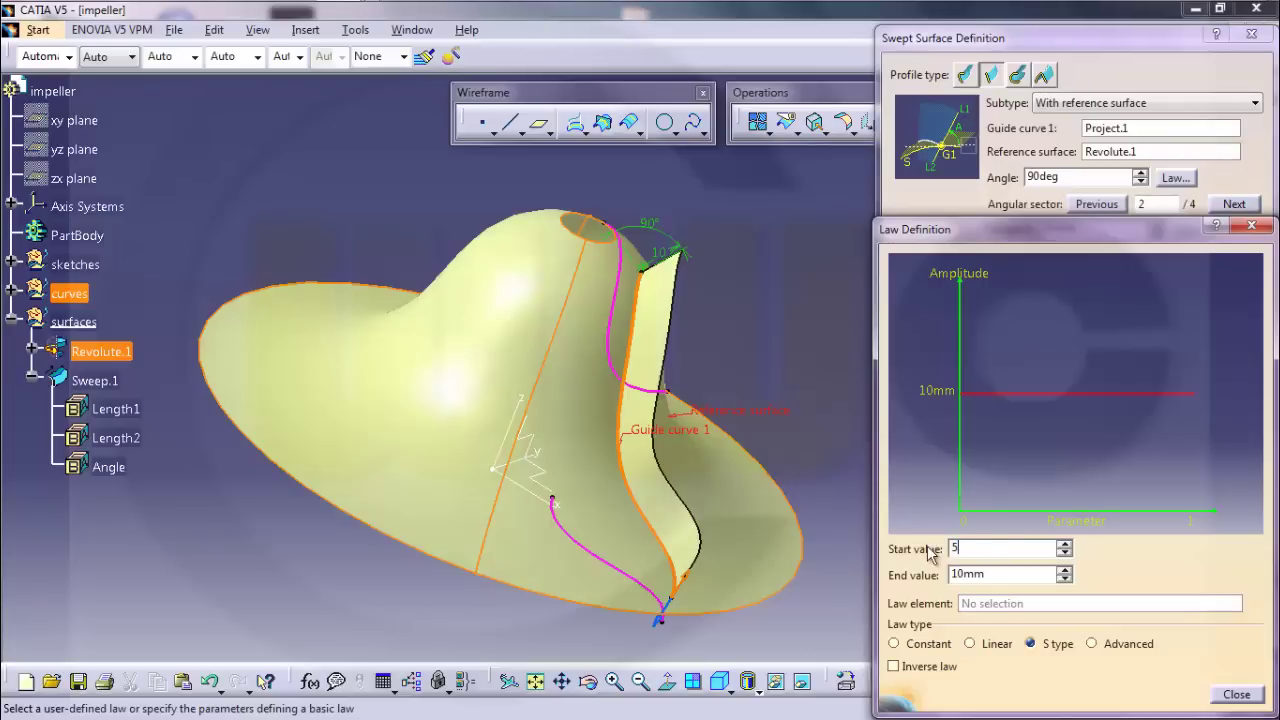
text(5)
click(1240, 694)
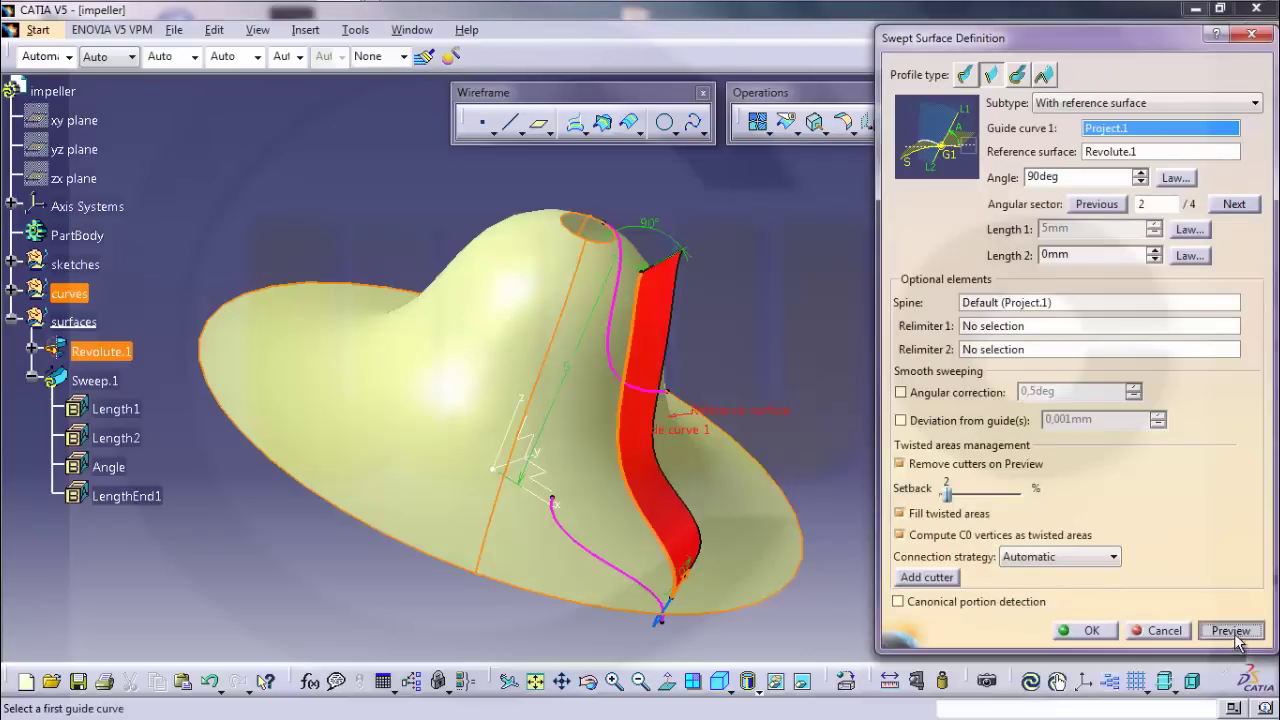
click(1231, 631)
click(1090, 630)
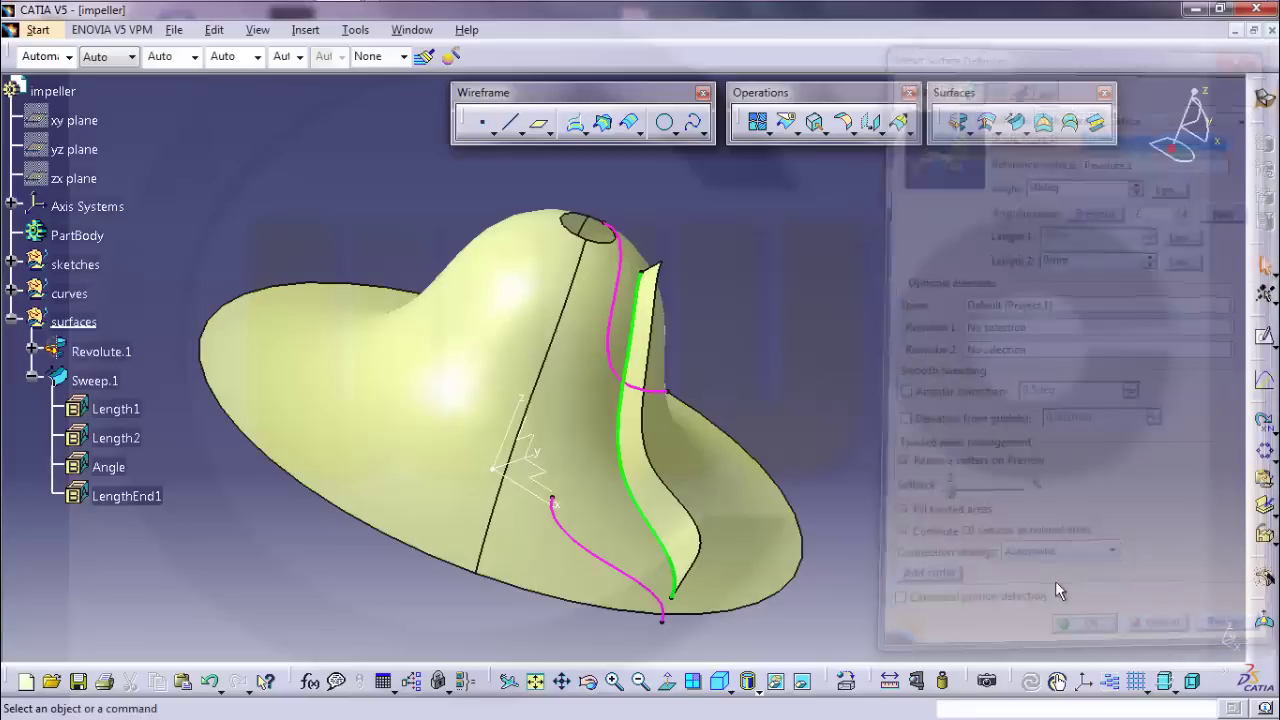
Step: Edit Sweep.1 so its Length 1 S-type law runs from 10mm down to 5mm
middle_drag(856, 352, 839, 424)
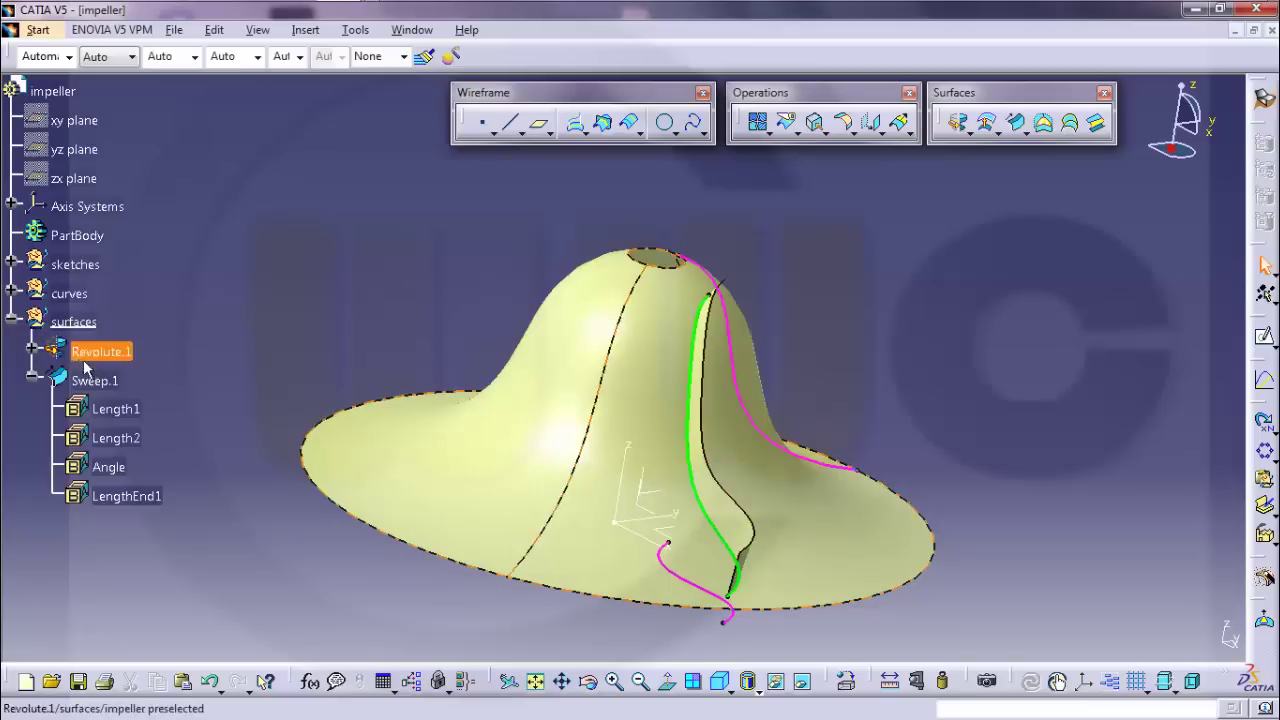
middle_drag(384, 406, 400, 434)
double_click(105, 381)
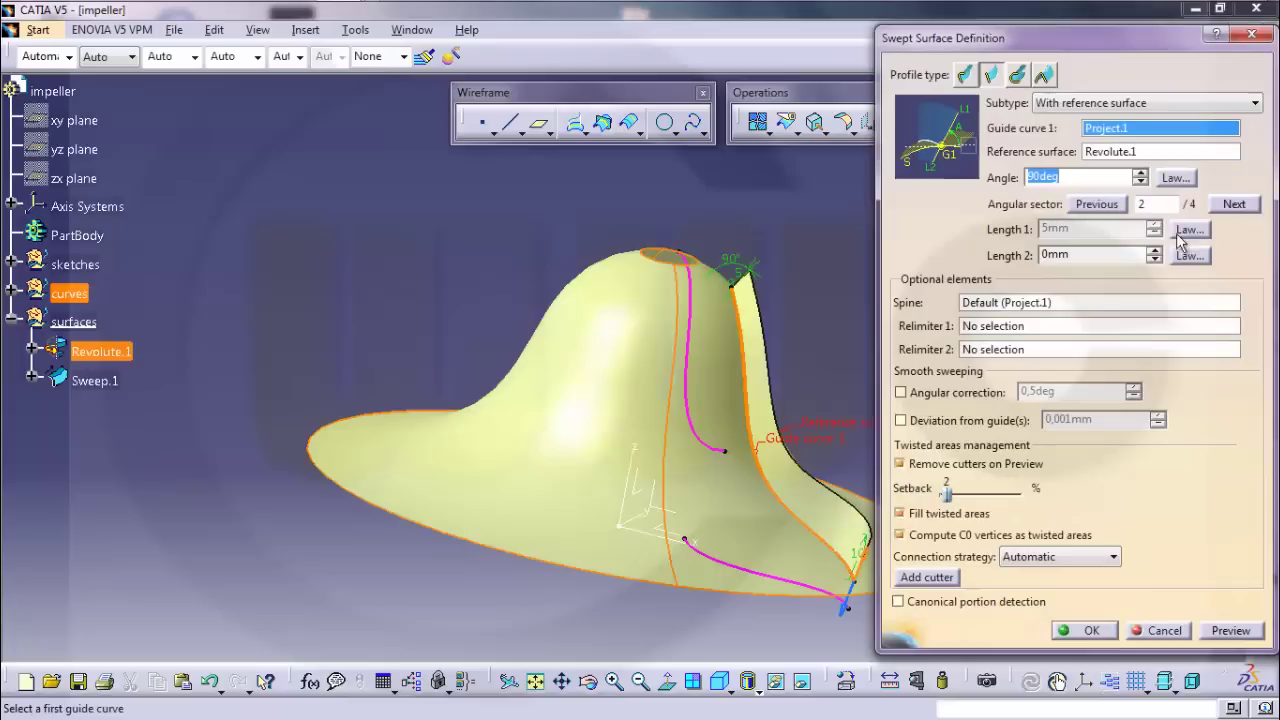
click(1189, 229)
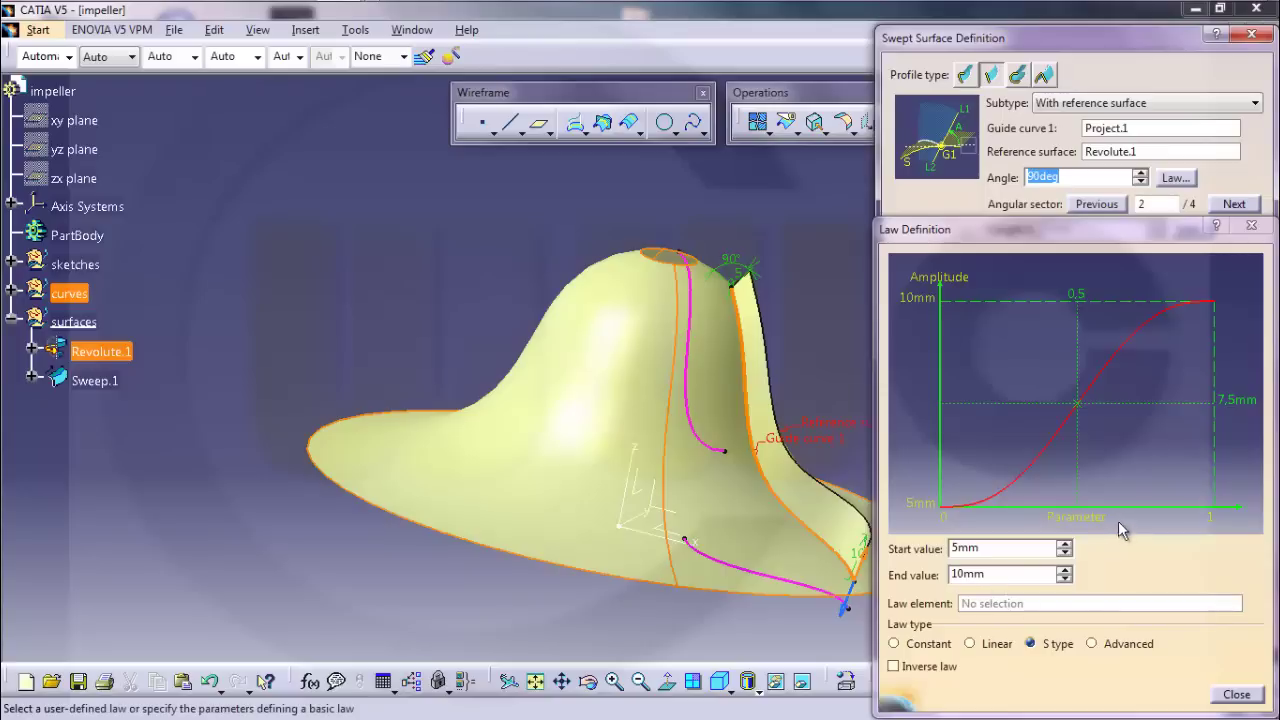
click(1035, 573)
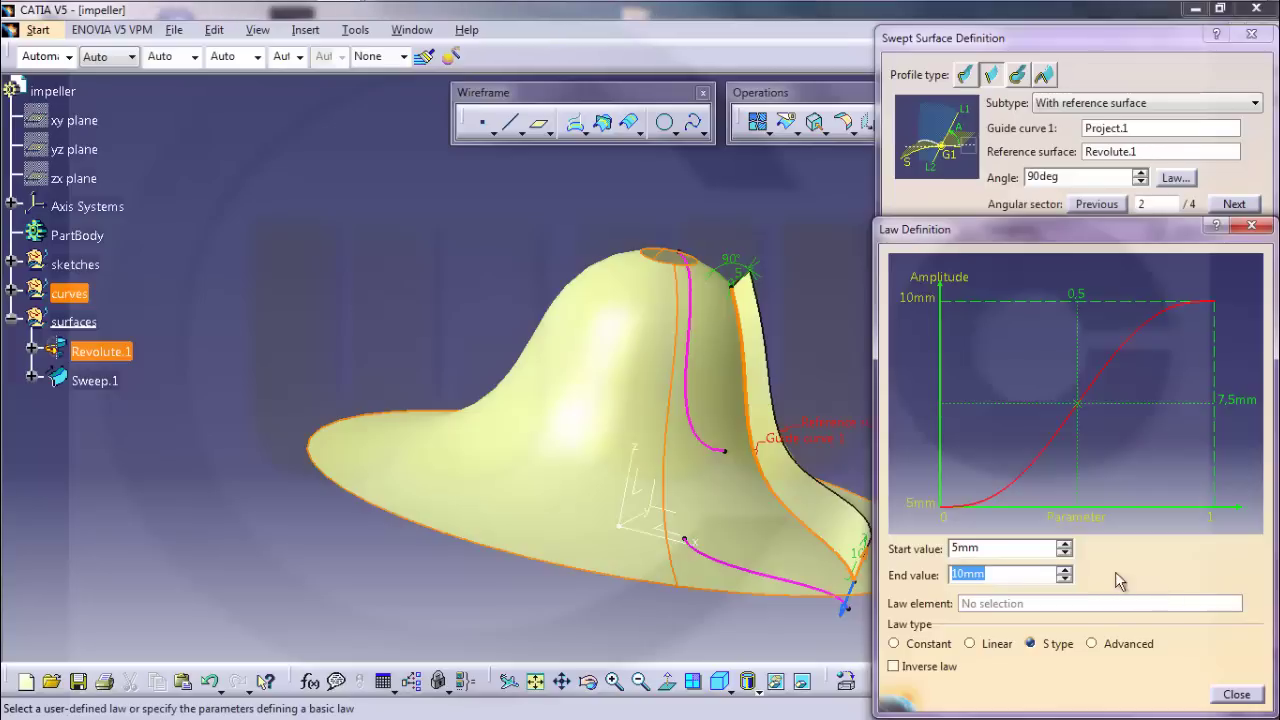
drag(1031, 549, 894, 547)
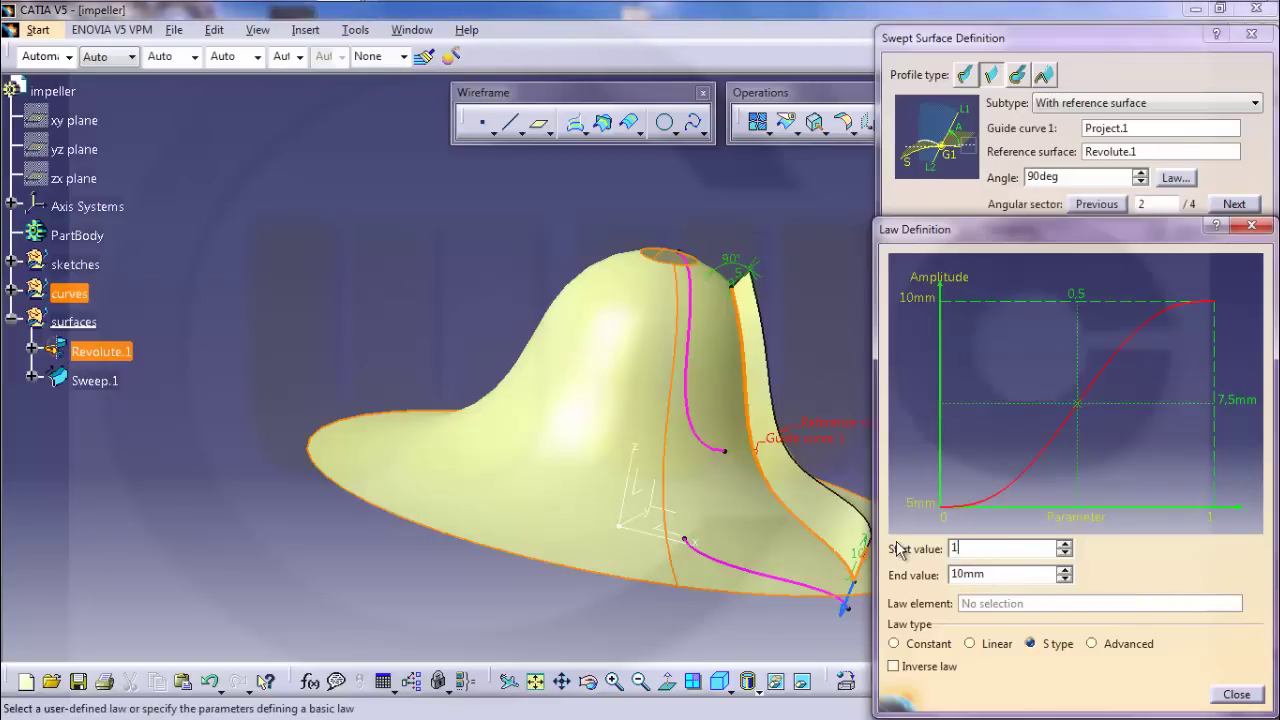
text(10)
key(Tab)
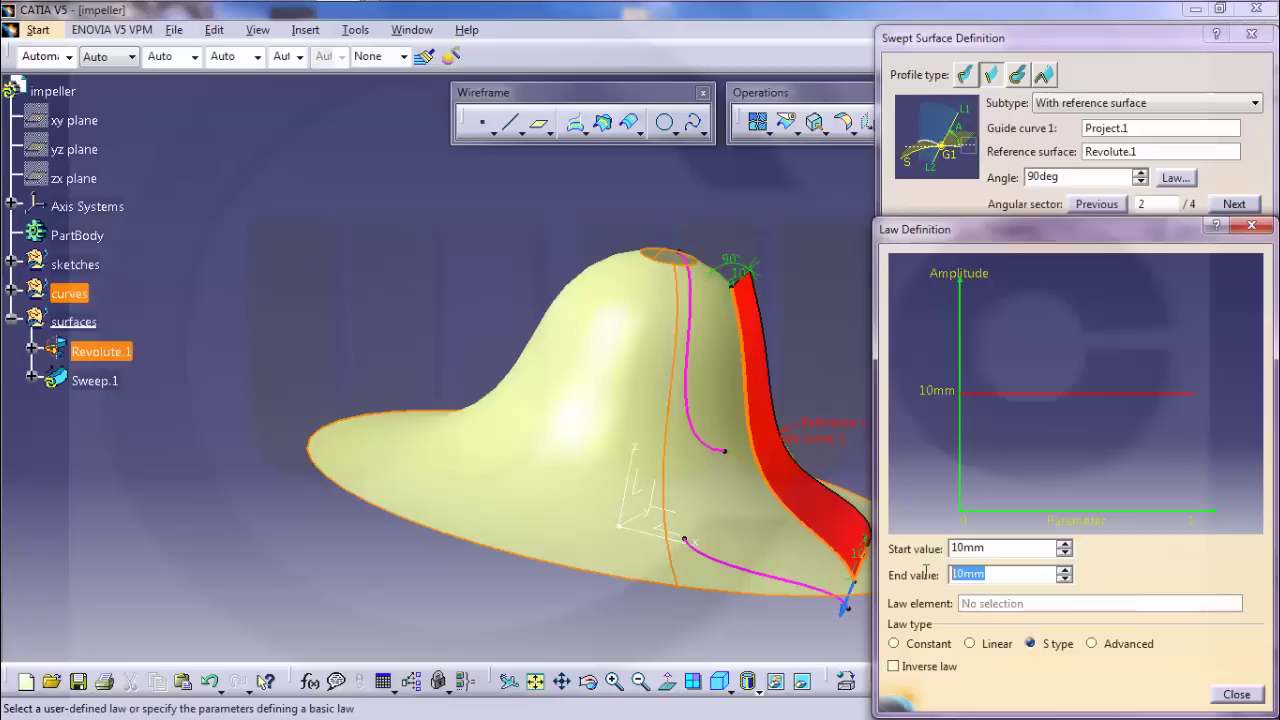
click(1237, 694)
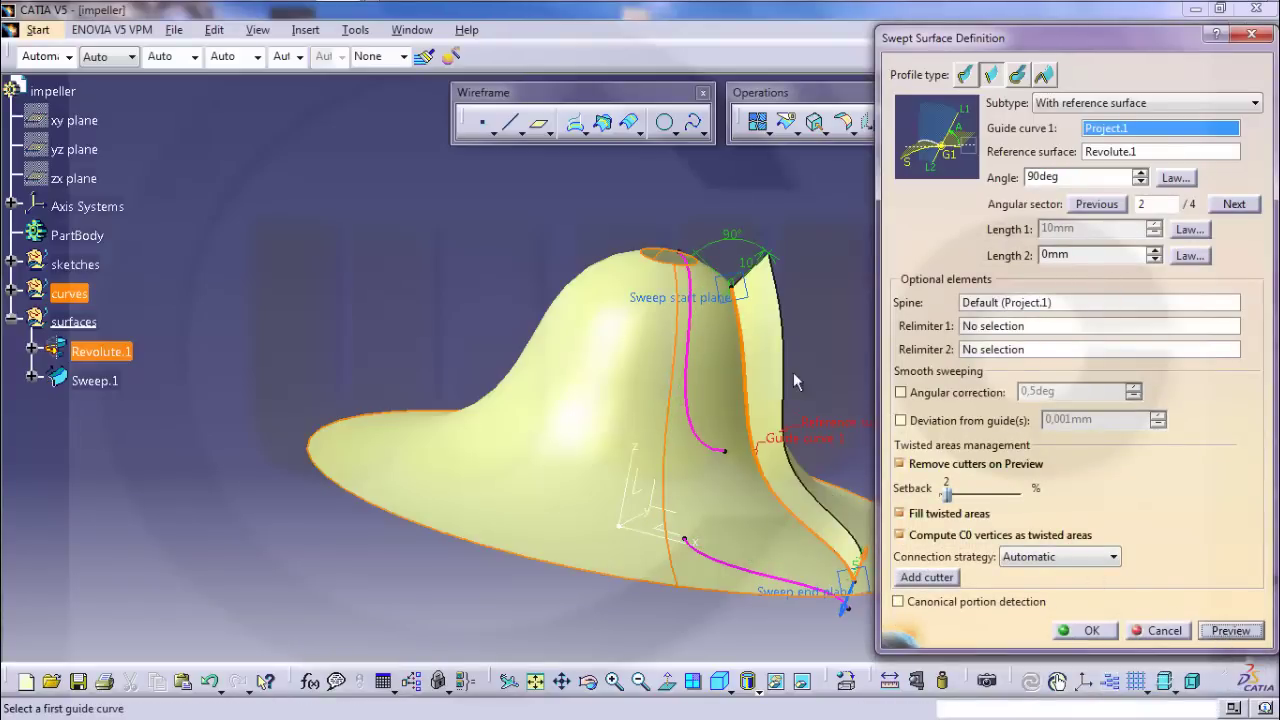
Step: Set Length 2 to 10mm with an S-type law ending at 5mm, then confirm Sweep.1
middle_drag(795, 382, 690, 322)
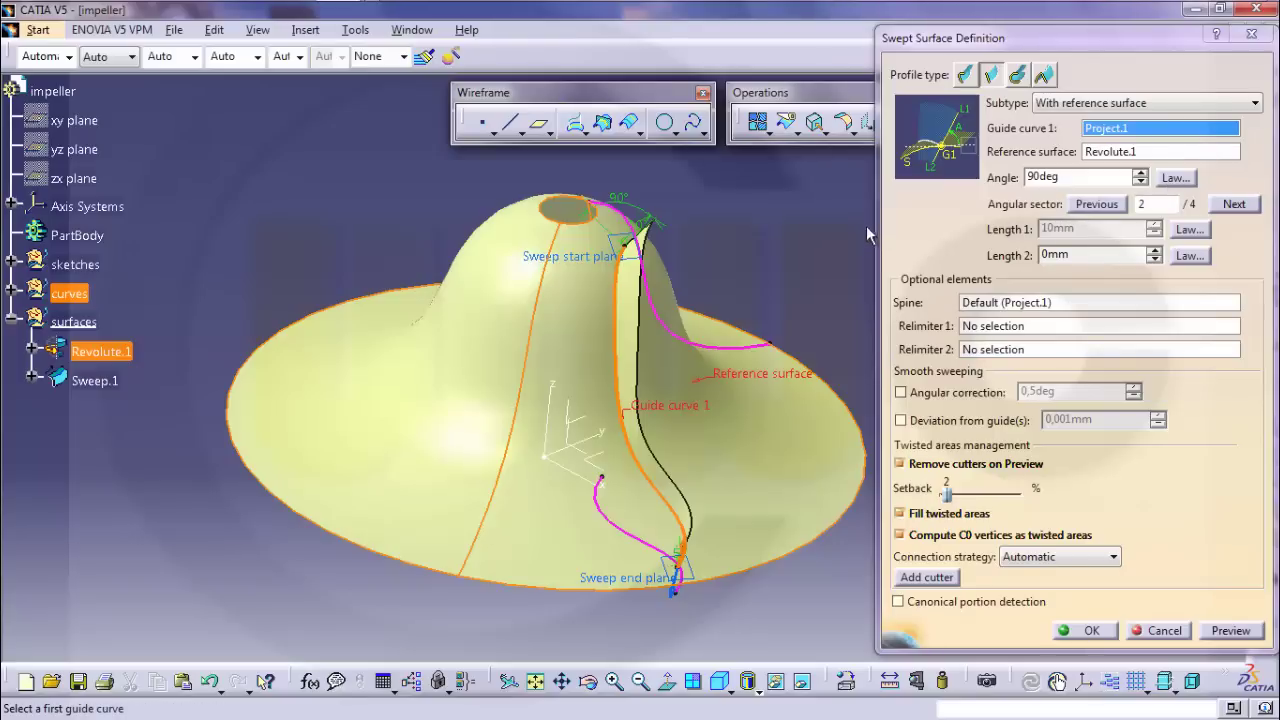
middle_drag(866, 226, 790, 273)
middle_drag(830, 366, 758, 466)
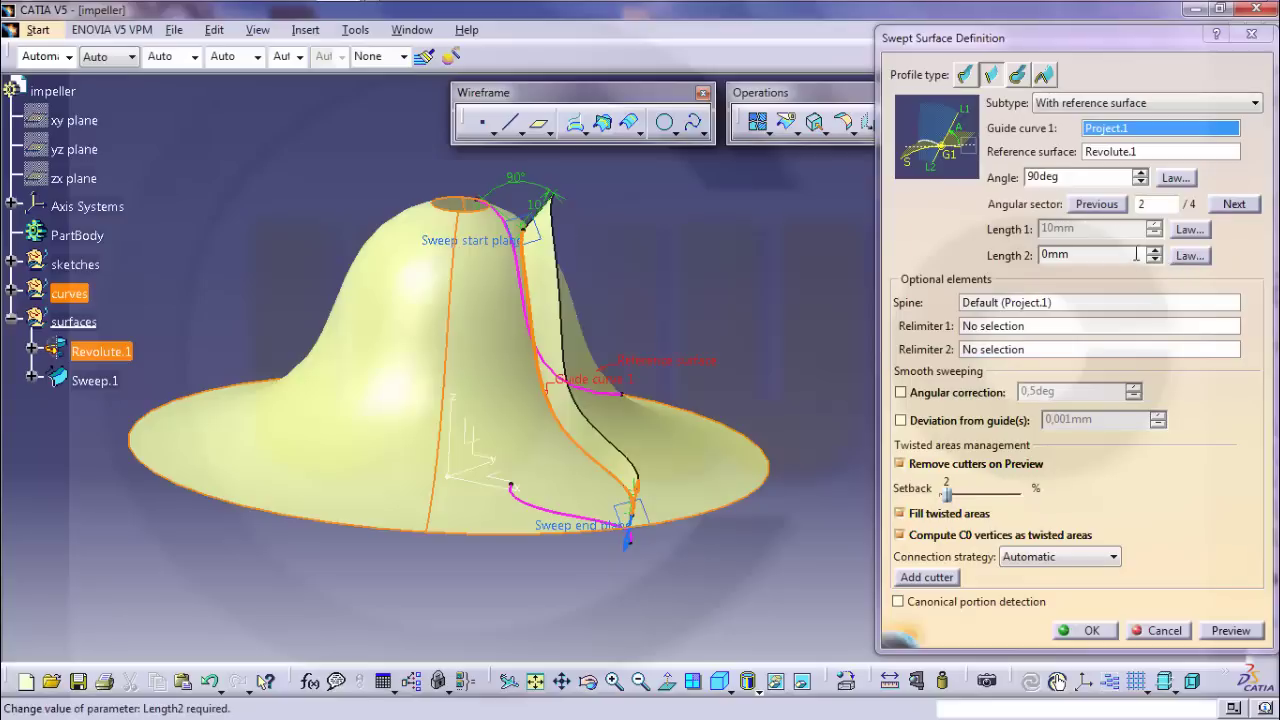
drag(1100, 255, 1004, 254)
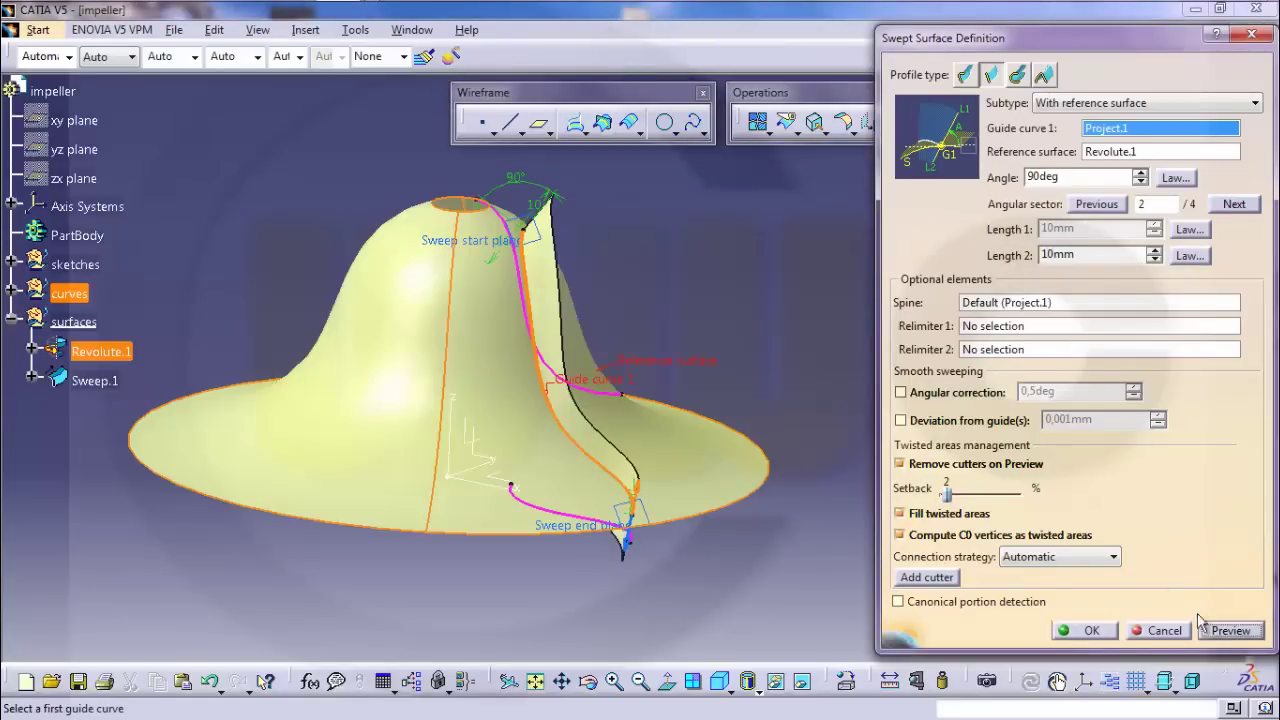
middle_drag(827, 379, 660, 292)
click(1190, 257)
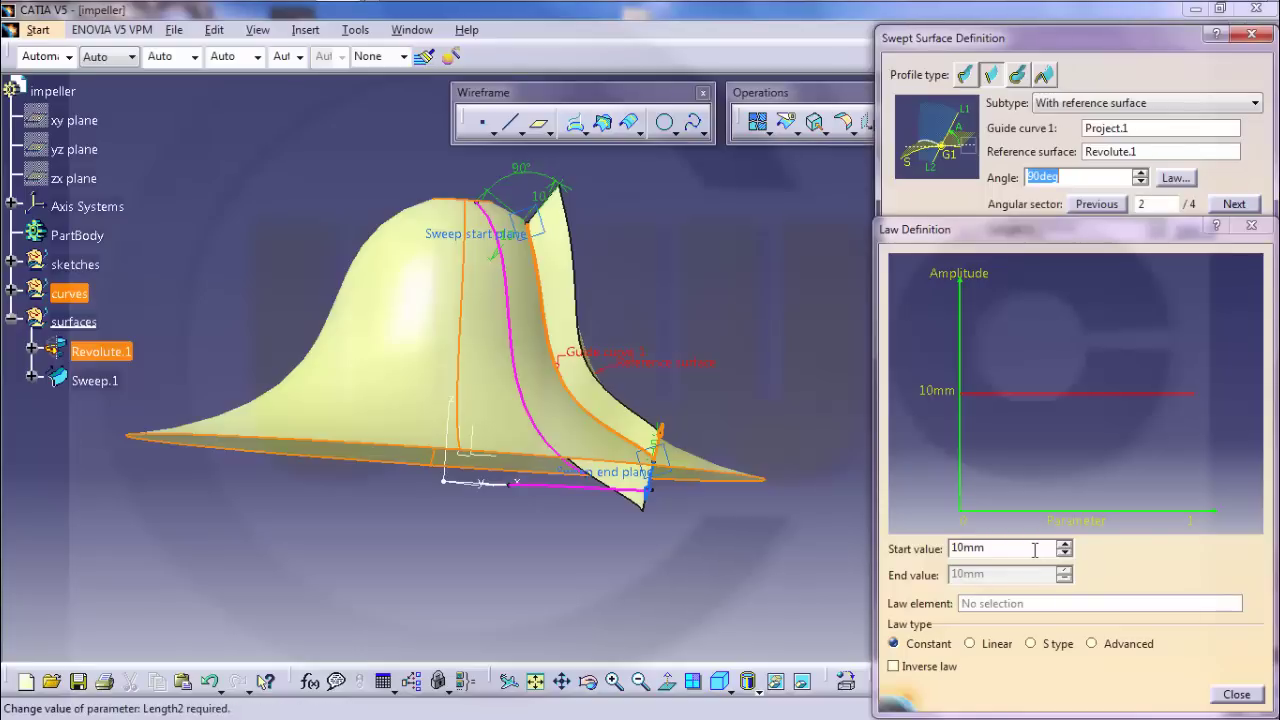
click(1031, 644)
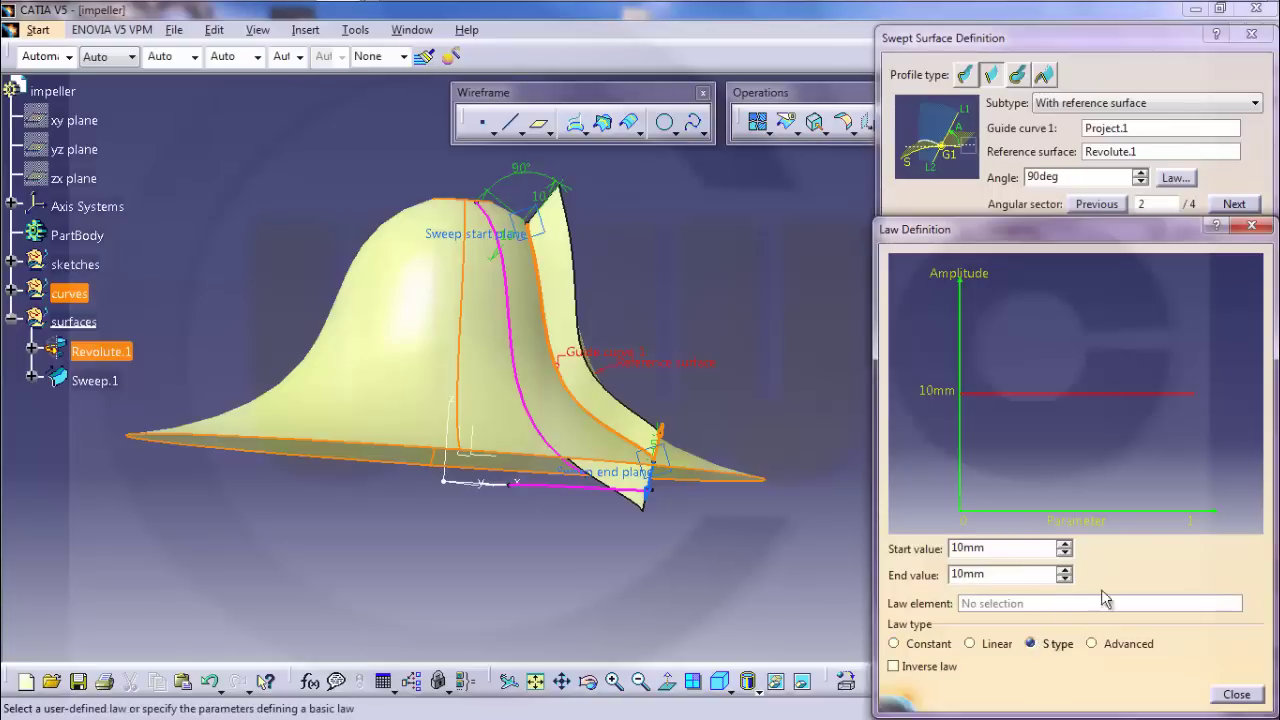
double_click(1000, 572)
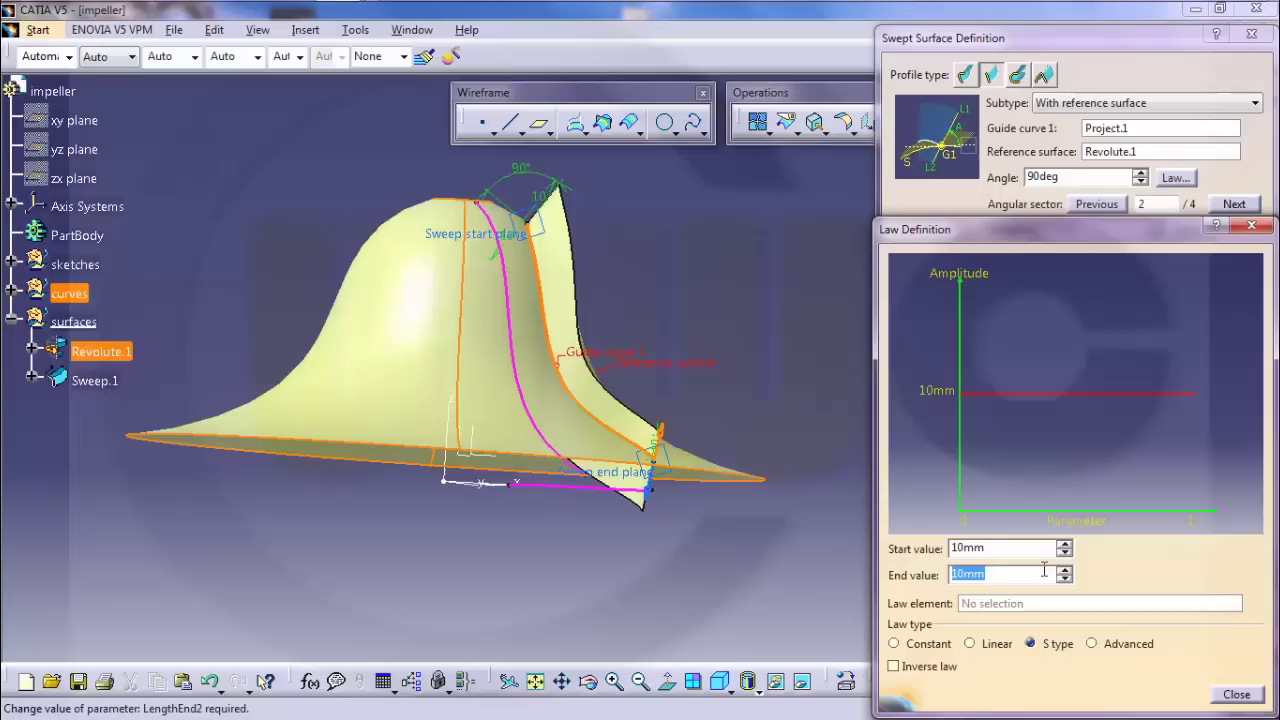
click(1235, 693)
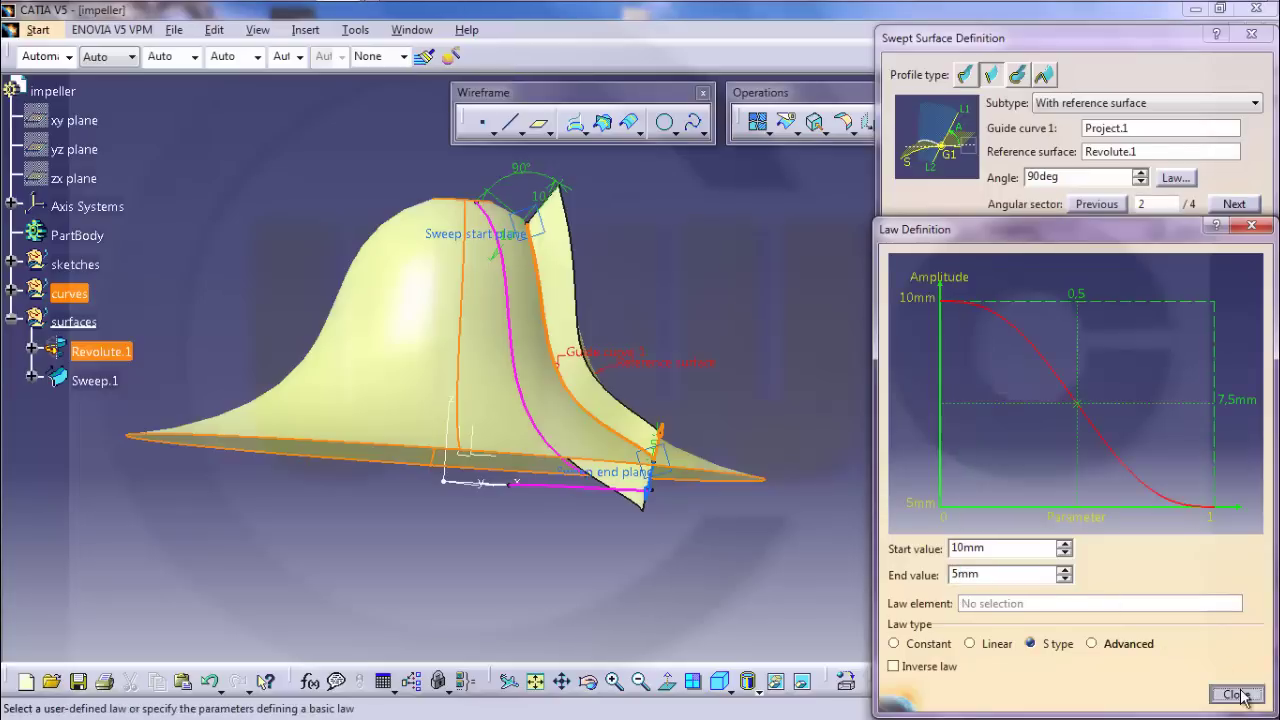
click(1105, 638)
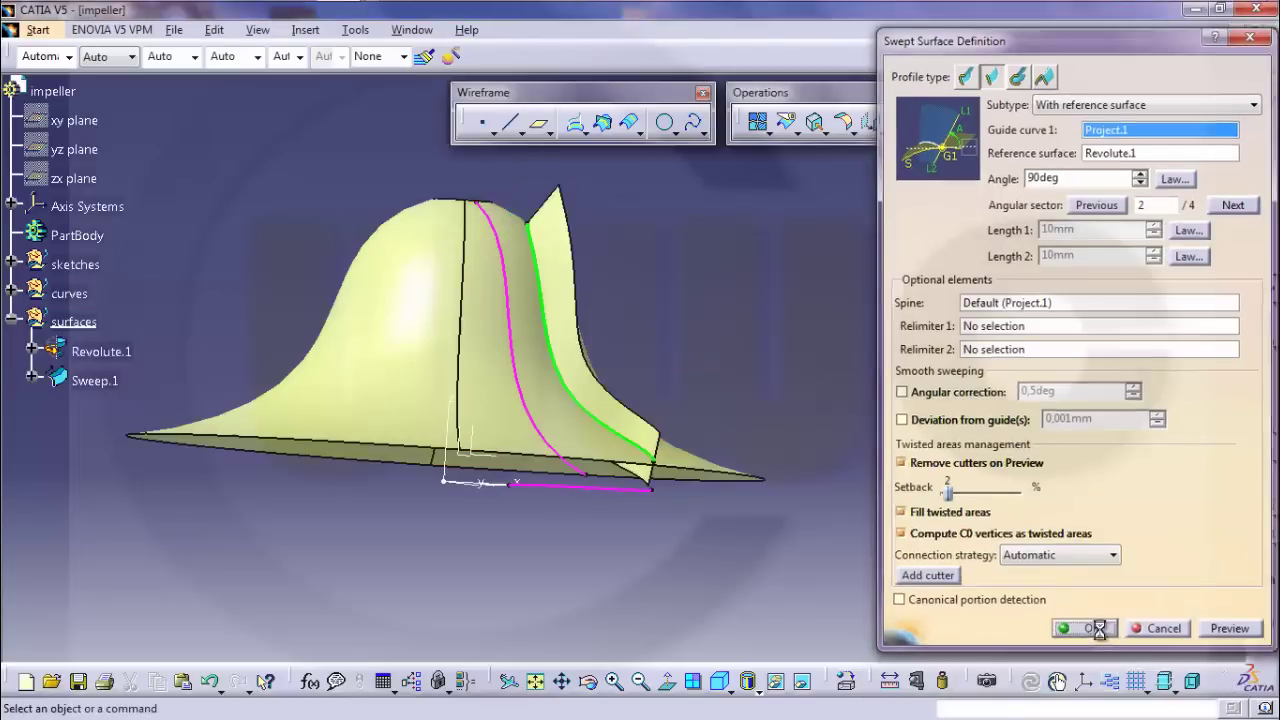
middle_drag(871, 466, 723, 437)
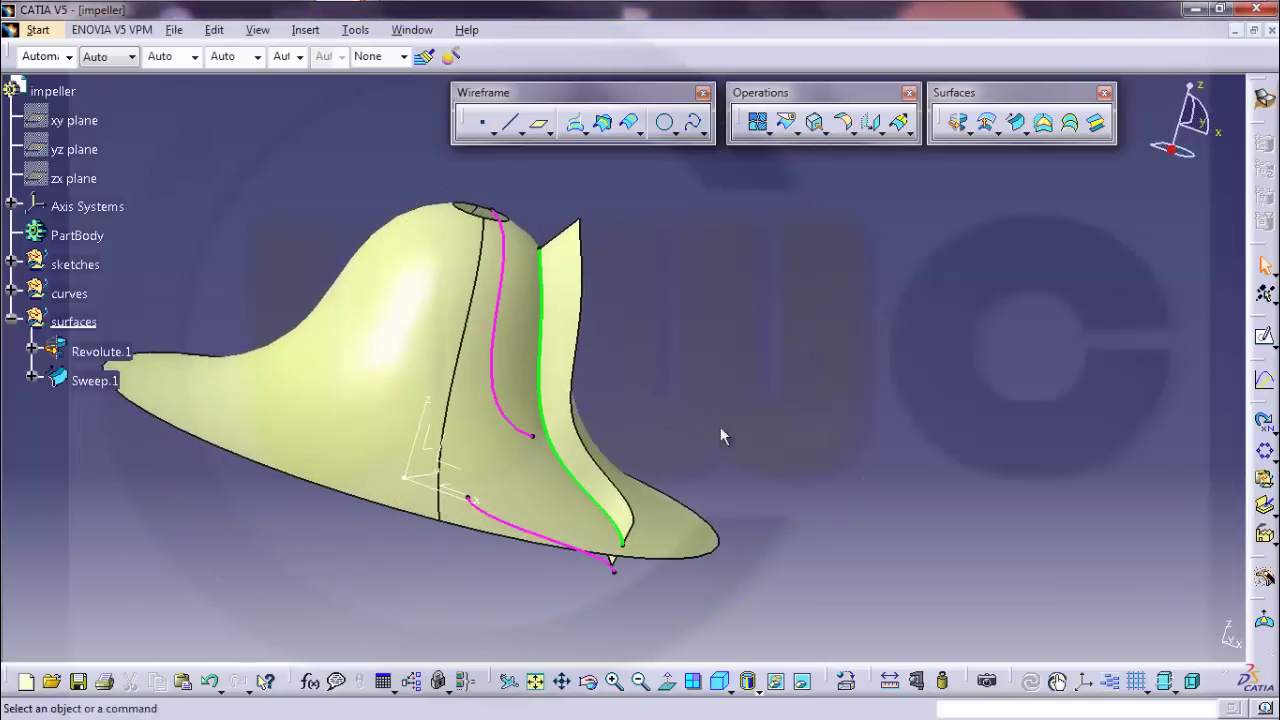
Step: Give Sweep.1's angle an S-type law from 80deg to 70deg and preview it
double_click(98, 381)
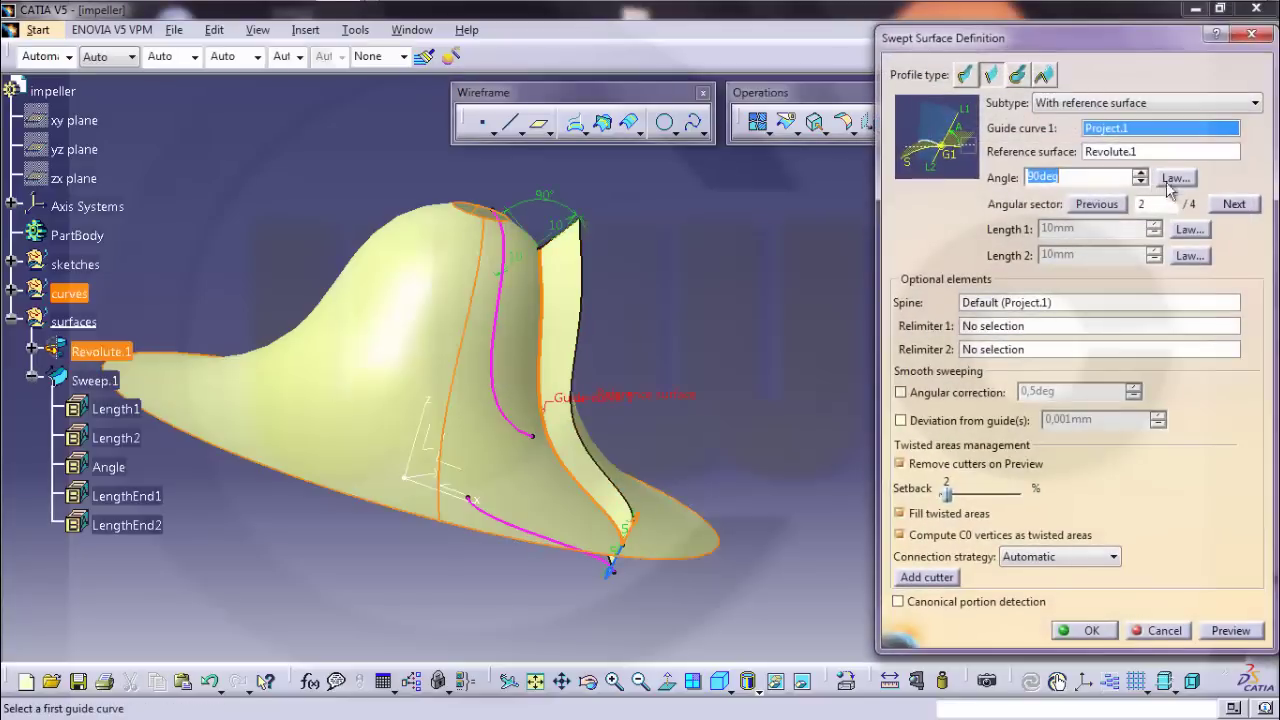
click(1175, 178)
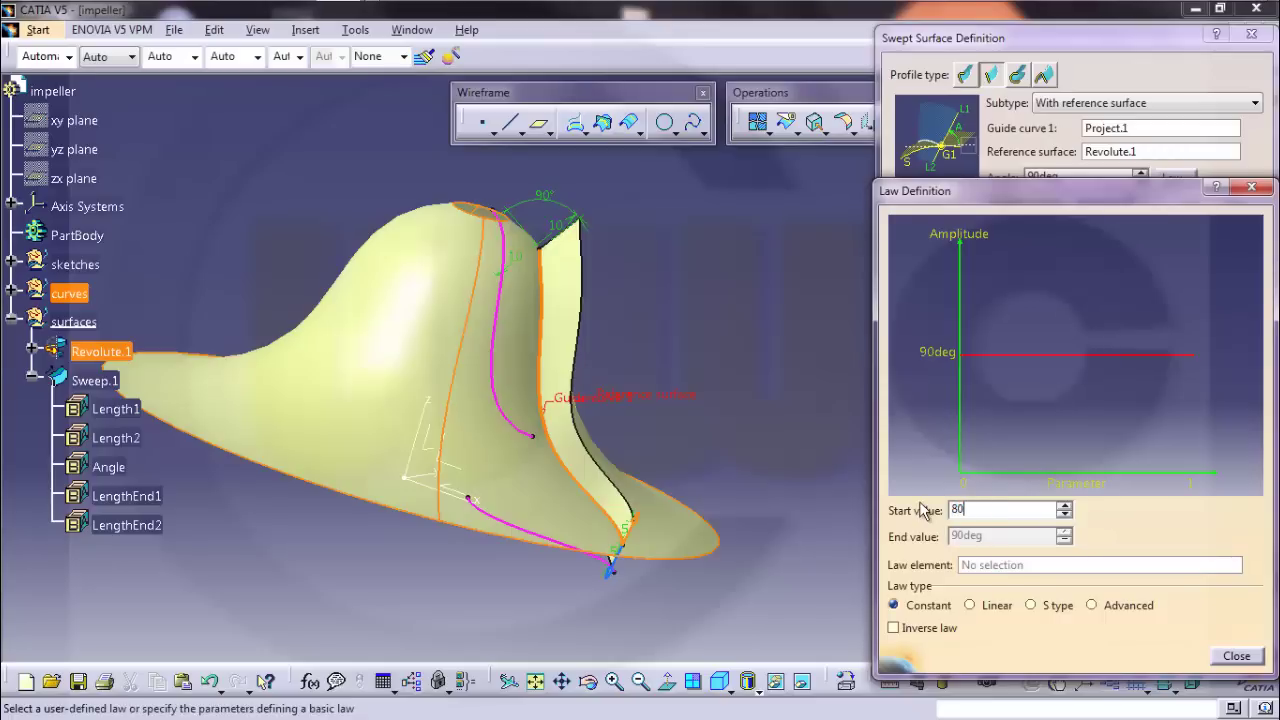
text(80)
click(1057, 605)
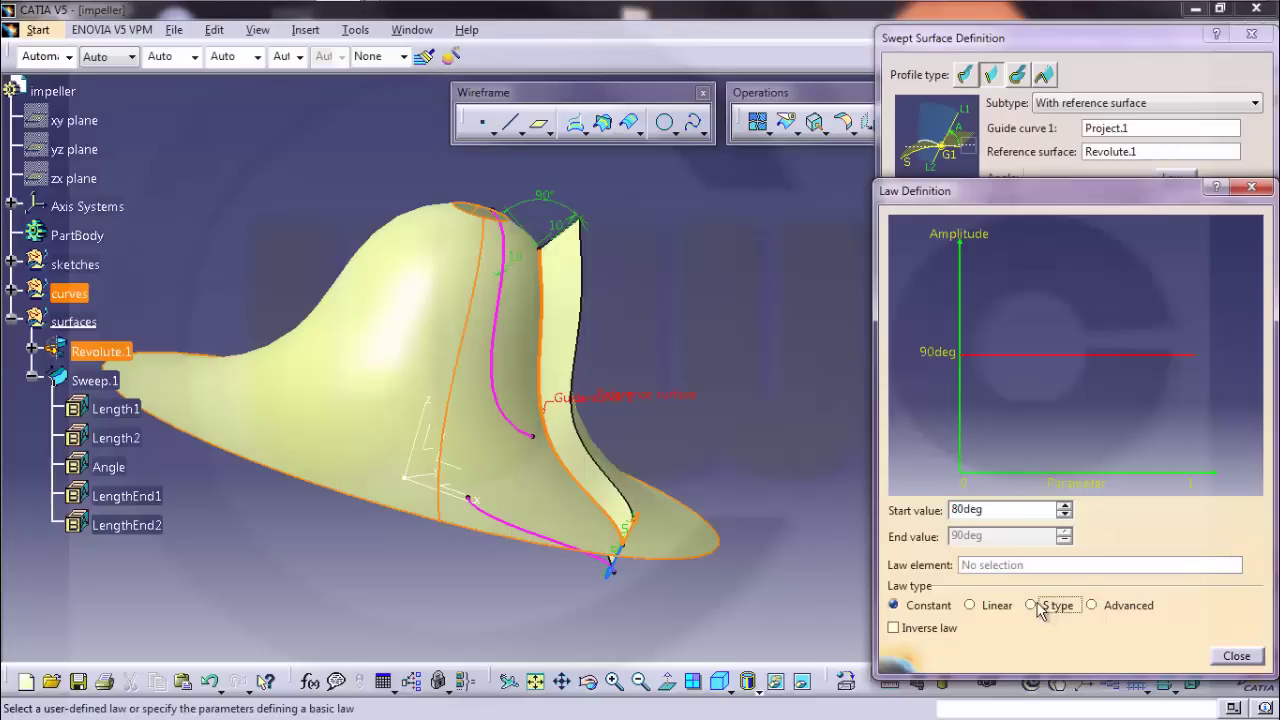
click(1017, 538)
drag(1017, 538, 928, 537)
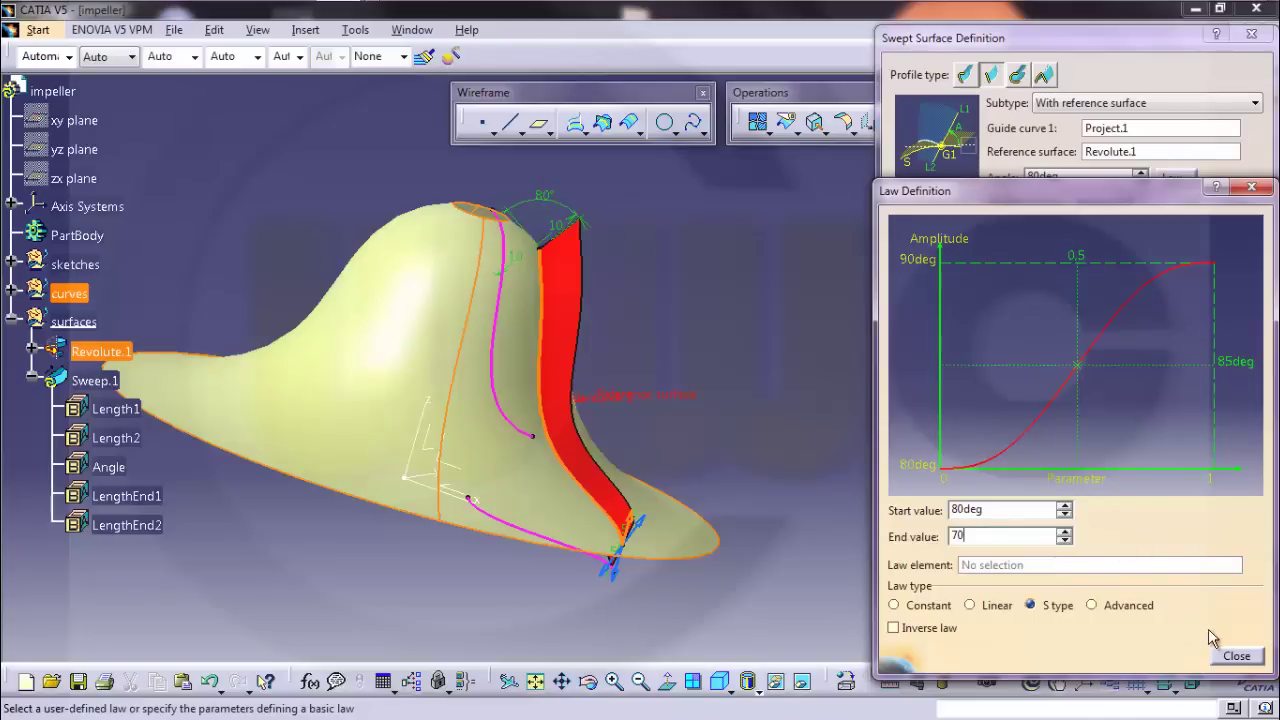
click(1237, 657)
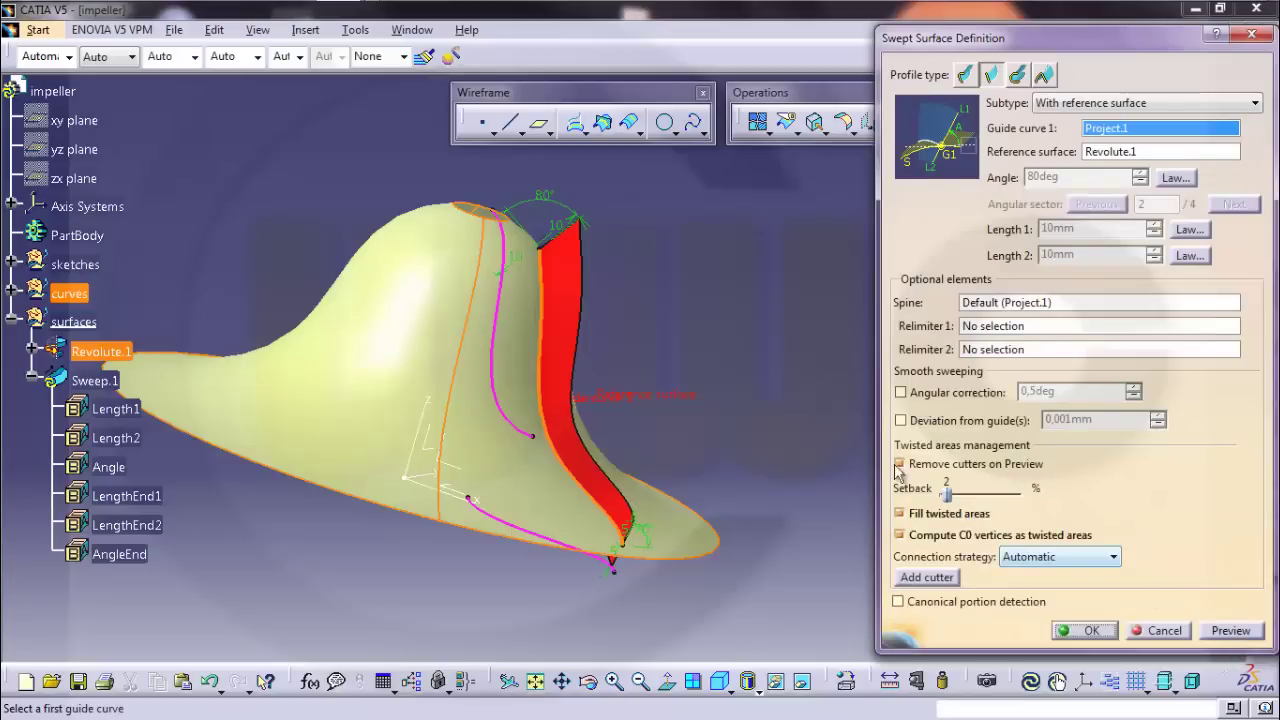
middle_drag(792, 470, 779, 328)
click(1229, 631)
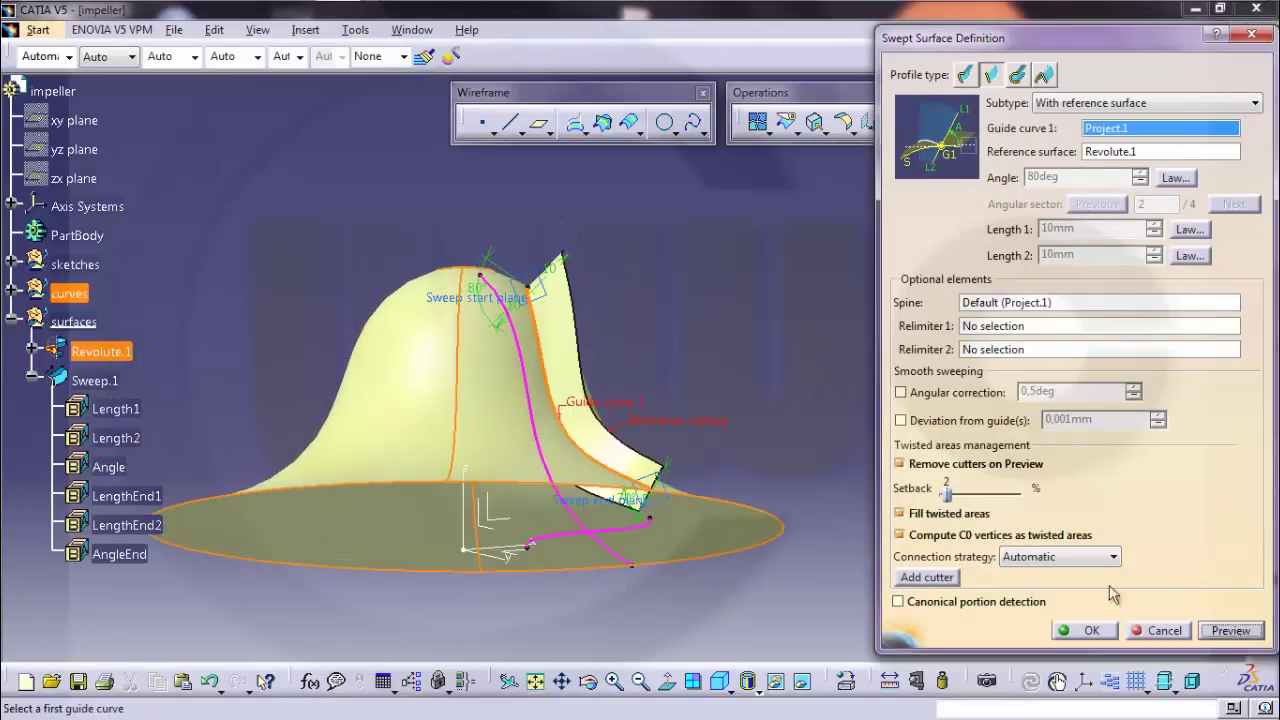
middle_drag(684, 380, 585, 472)
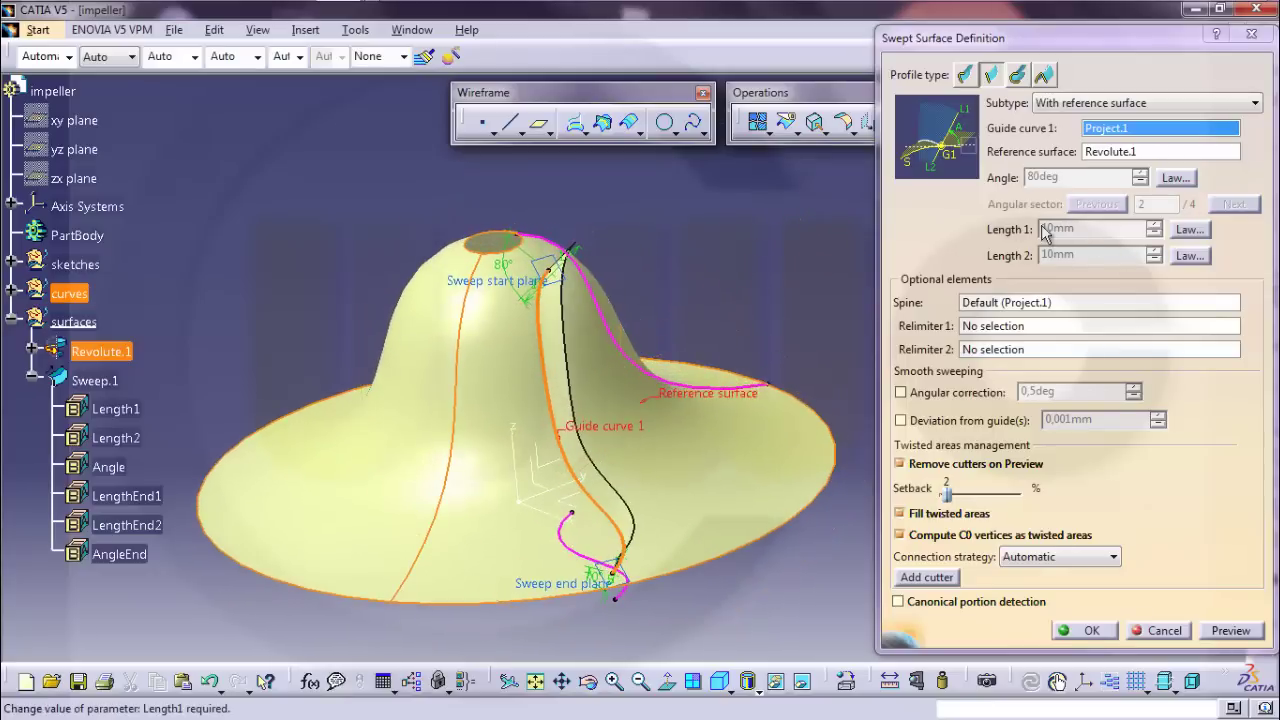
Step: Make Length 1 a constant 0mm, preview, and confirm the reworked blade
click(1188, 230)
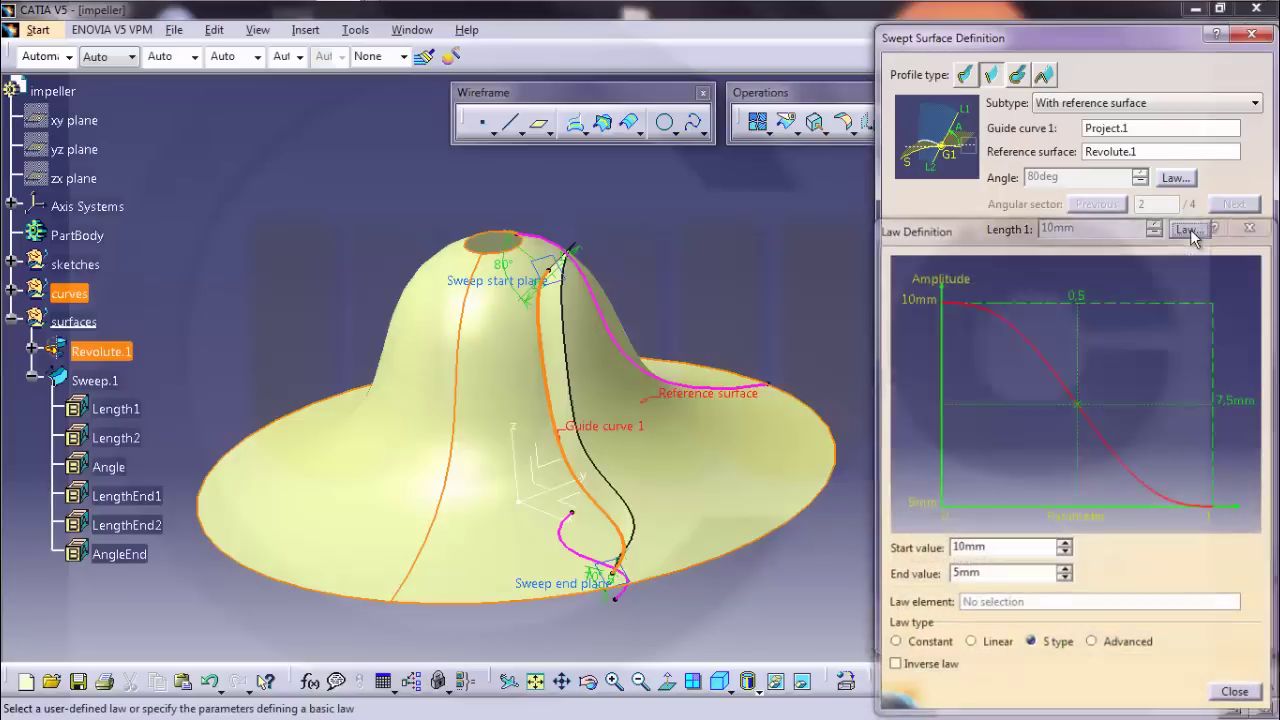
click(907, 641)
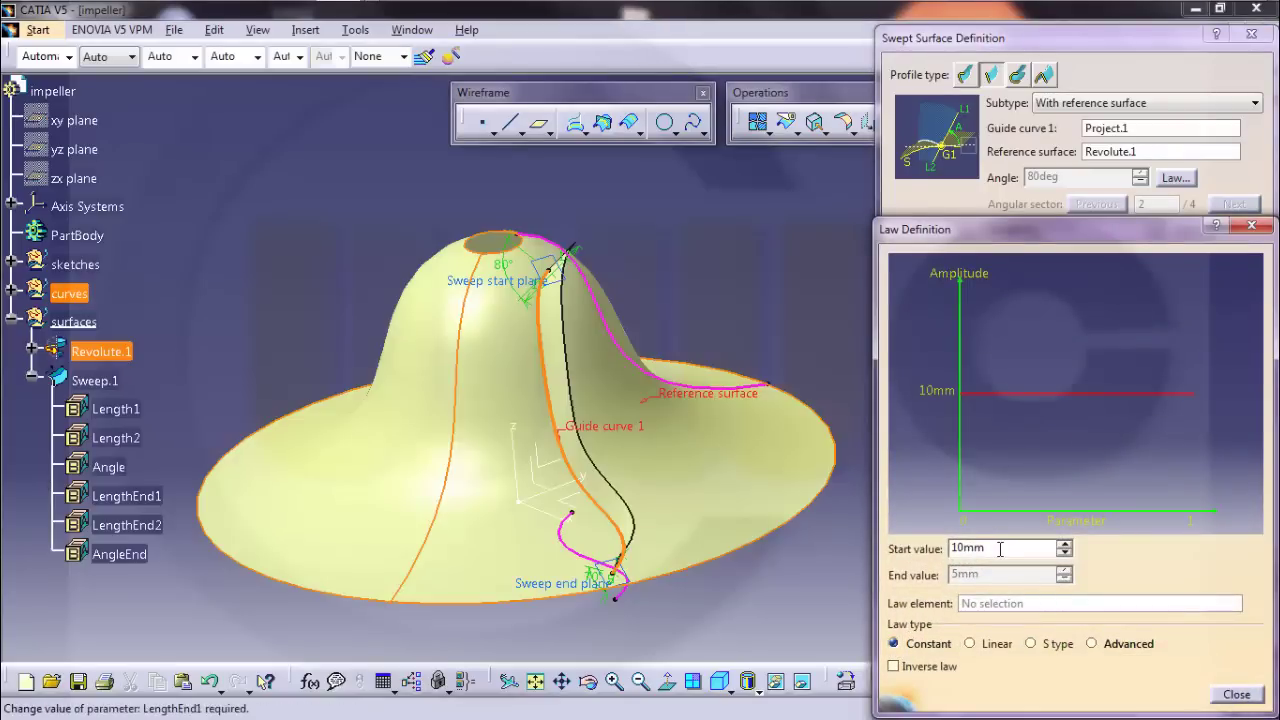
click(1236, 694)
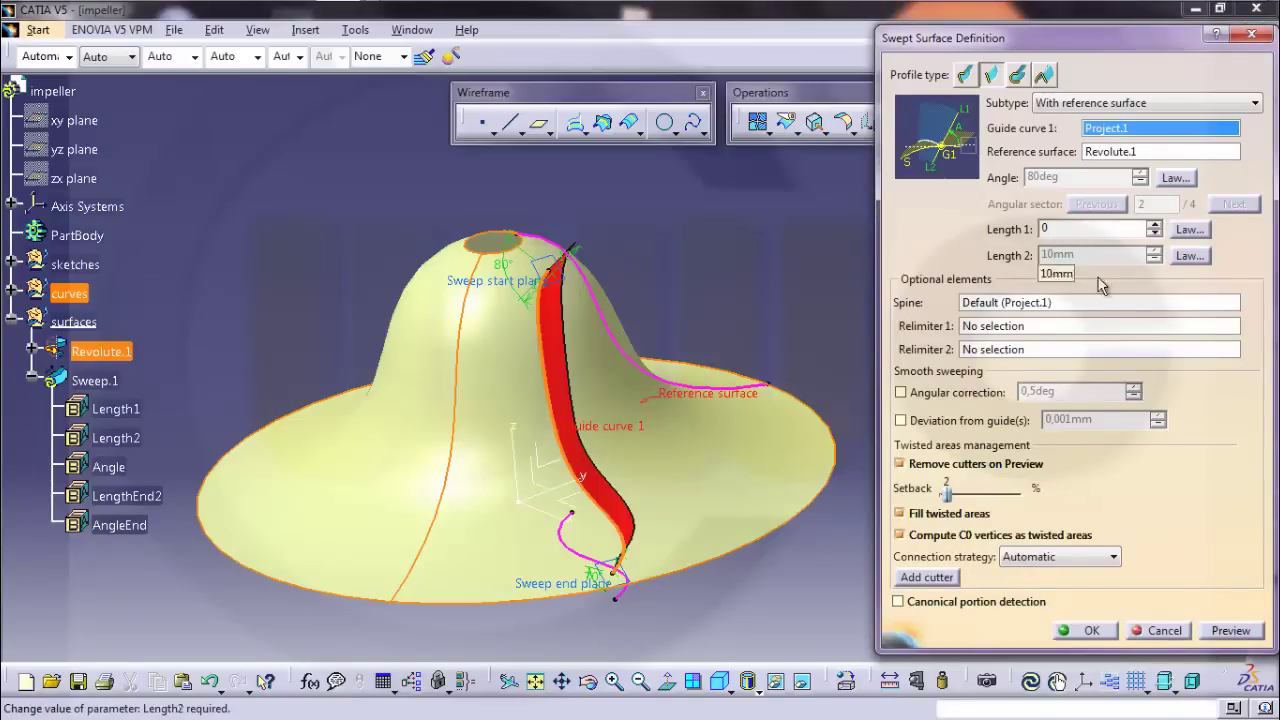
click(1230, 631)
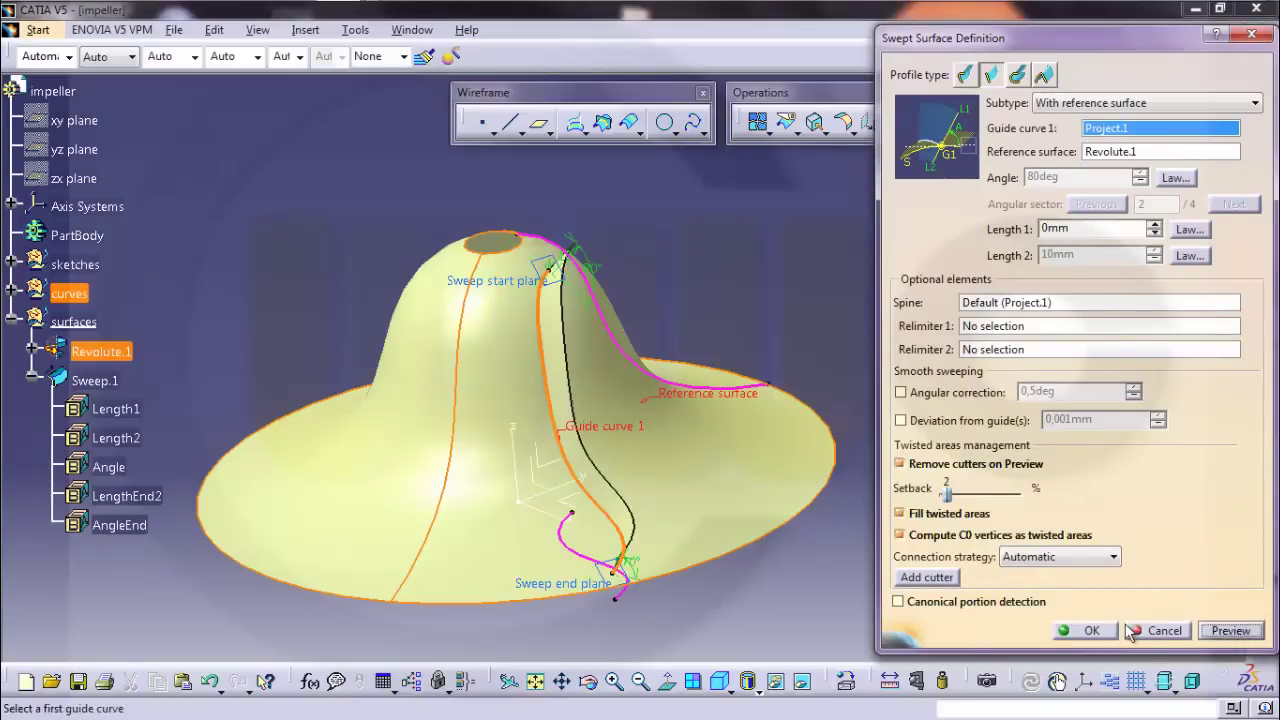
click(1090, 631)
middle_drag(843, 391, 984, 388)
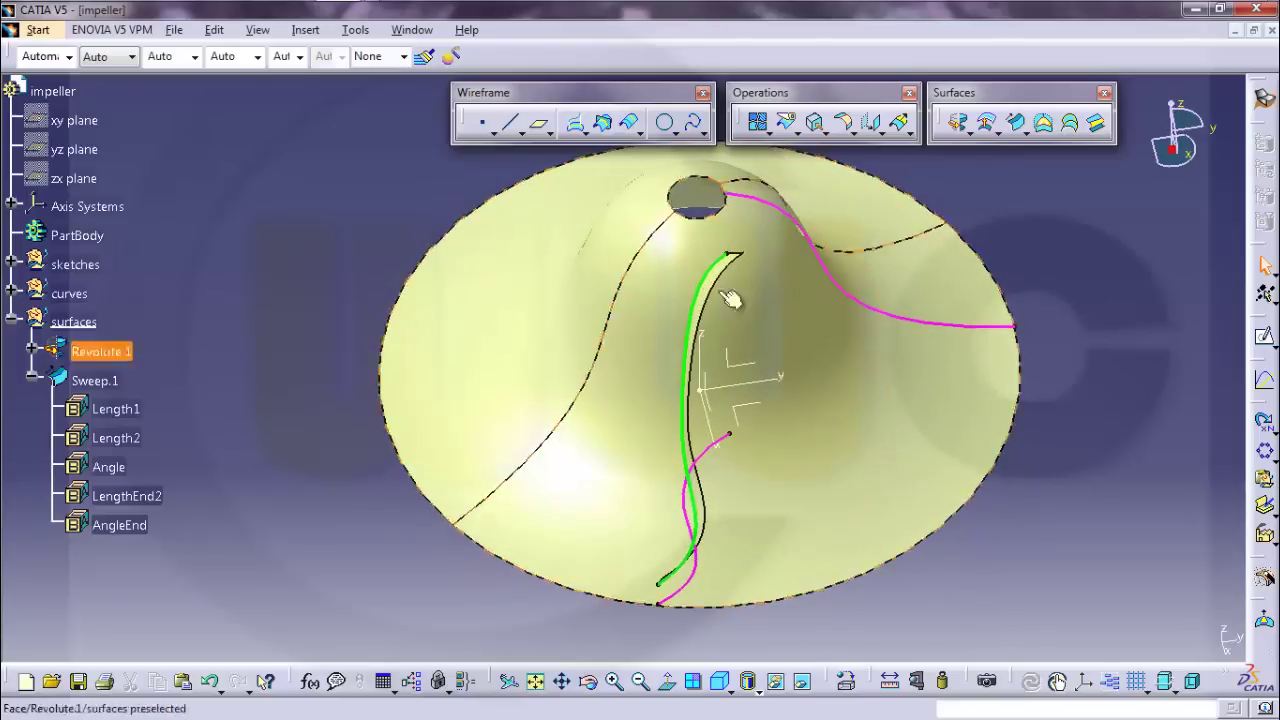
Step: Collapse the surfaces set in the tree, tucking away Revolute.1 and Sweep.1
click(10, 318)
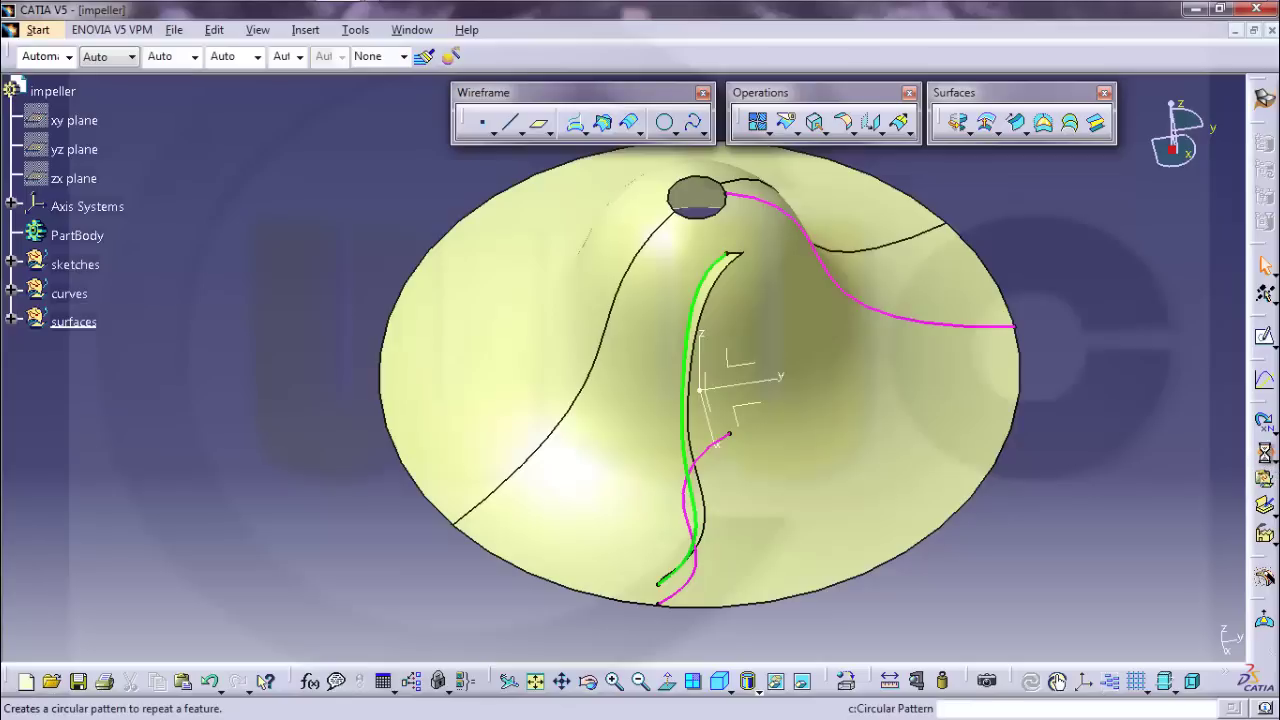
Step: Pattern Sweep.1 as a complete crown of 16 instances around the absolute Z axis
click(1263, 453)
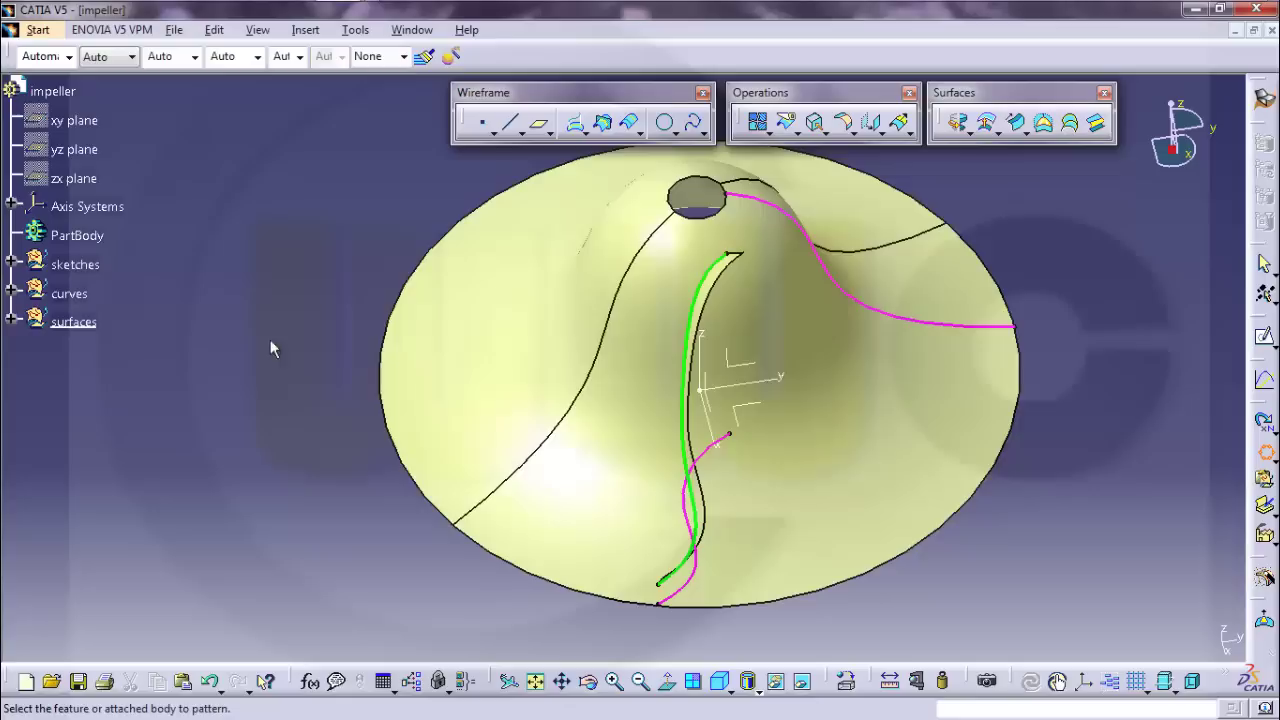
click(724, 294)
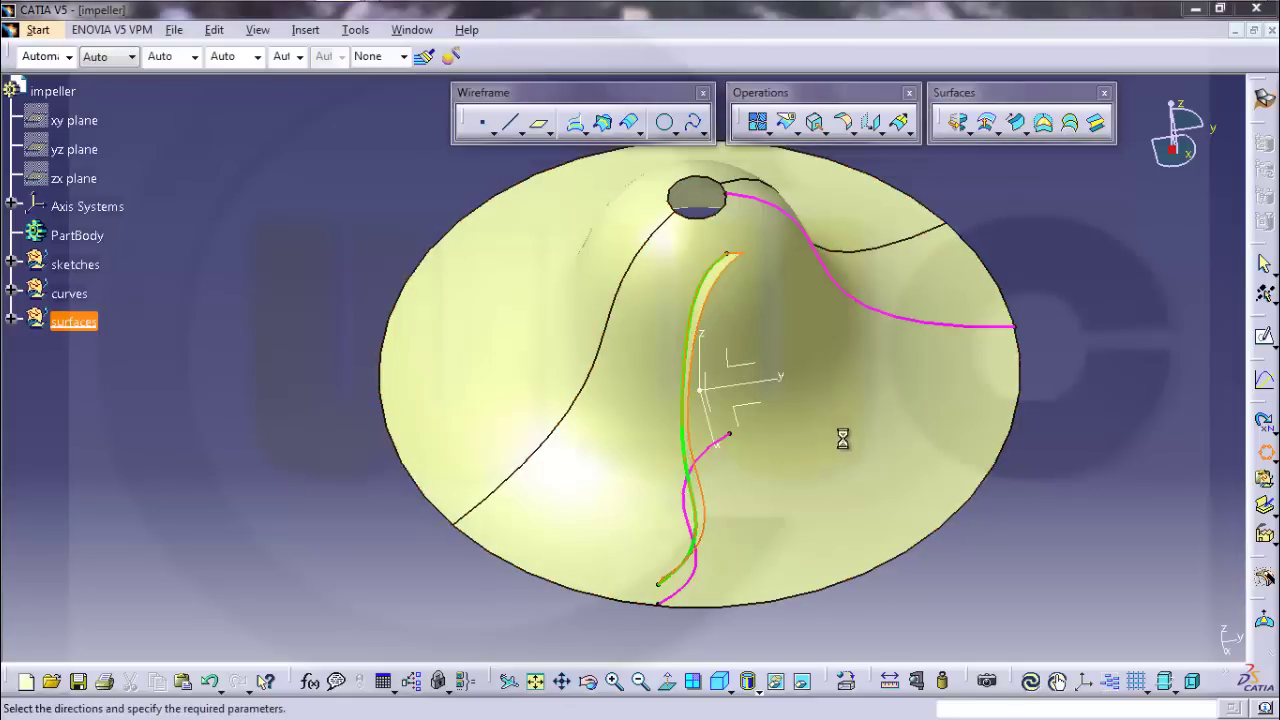
click(1212, 368)
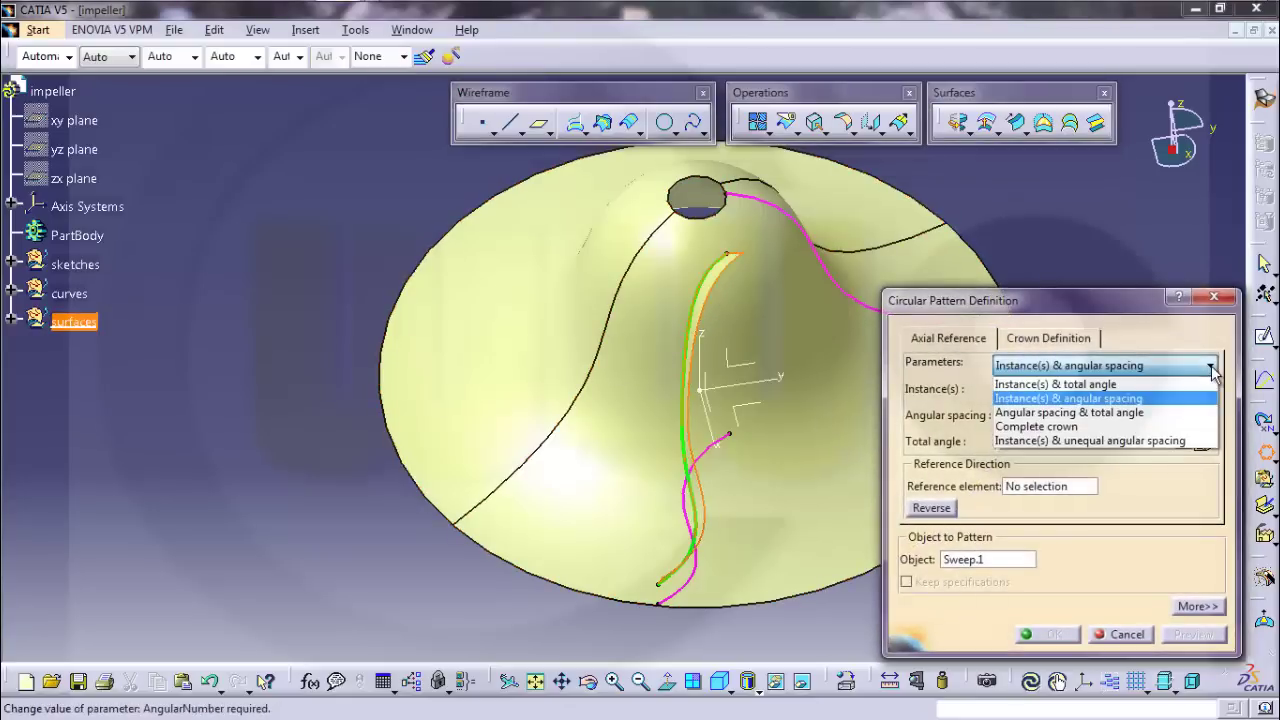
click(1078, 420)
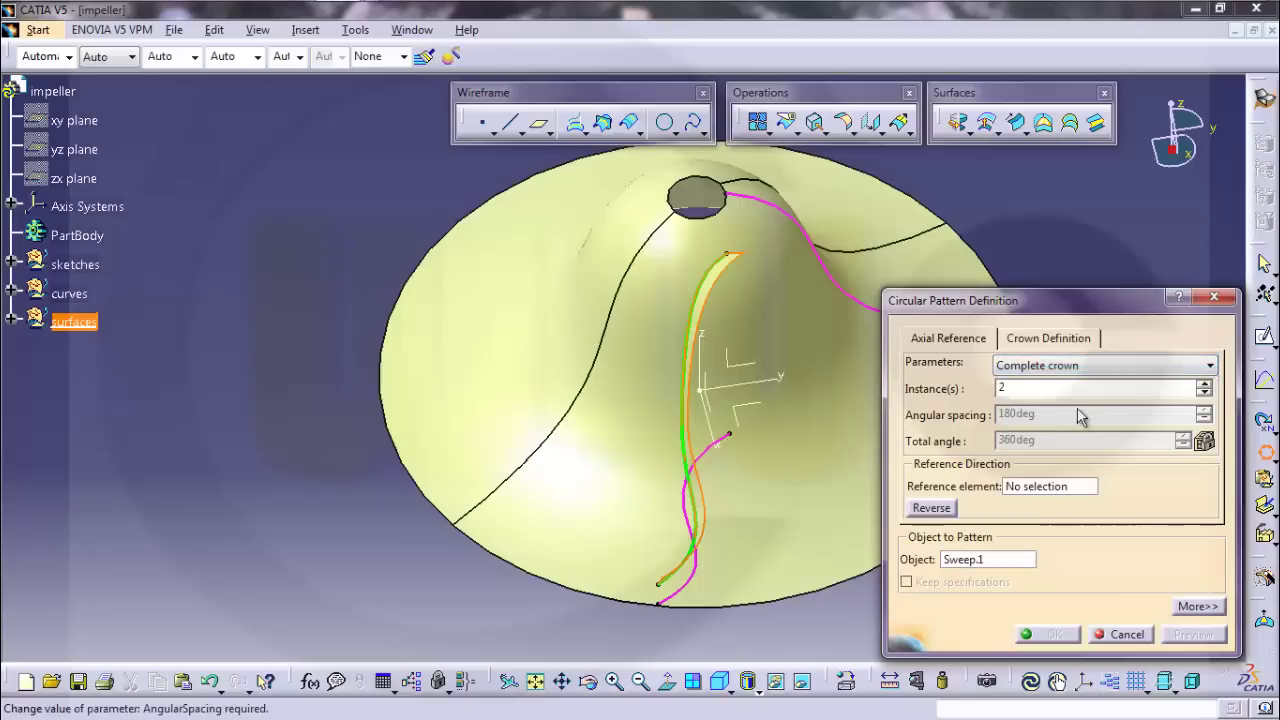
double_click(1009, 388)
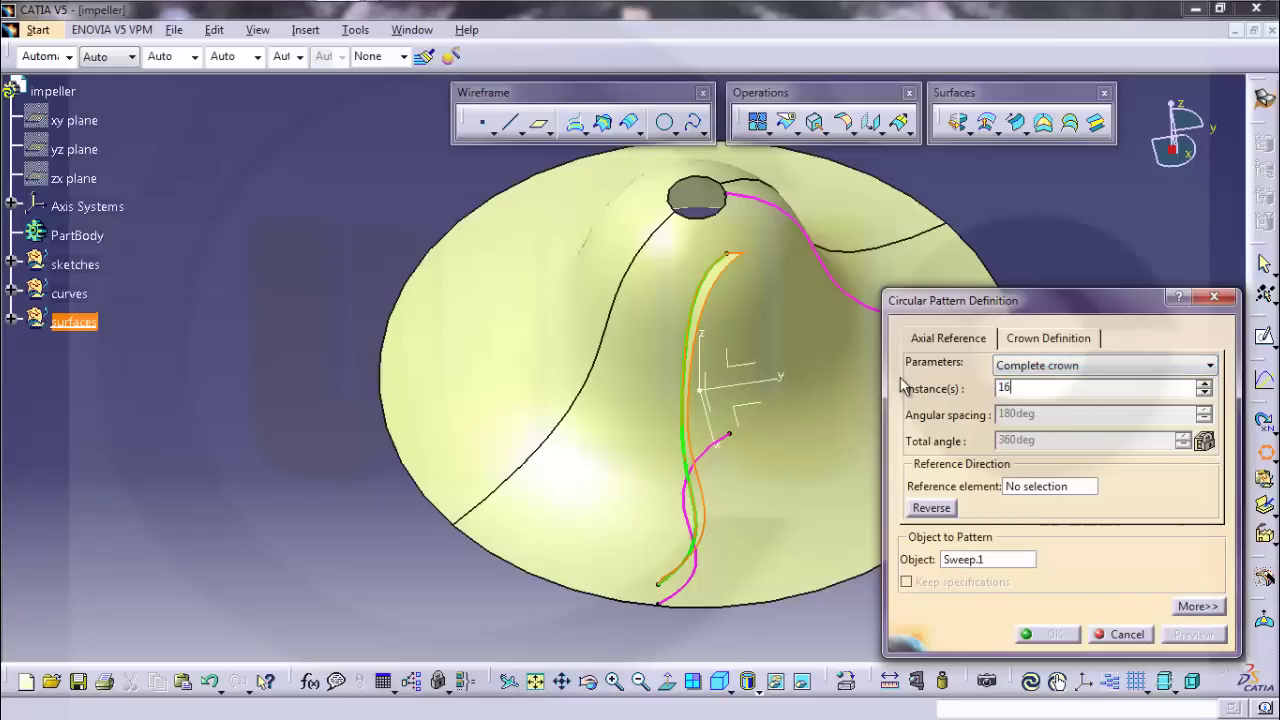
click(1043, 487)
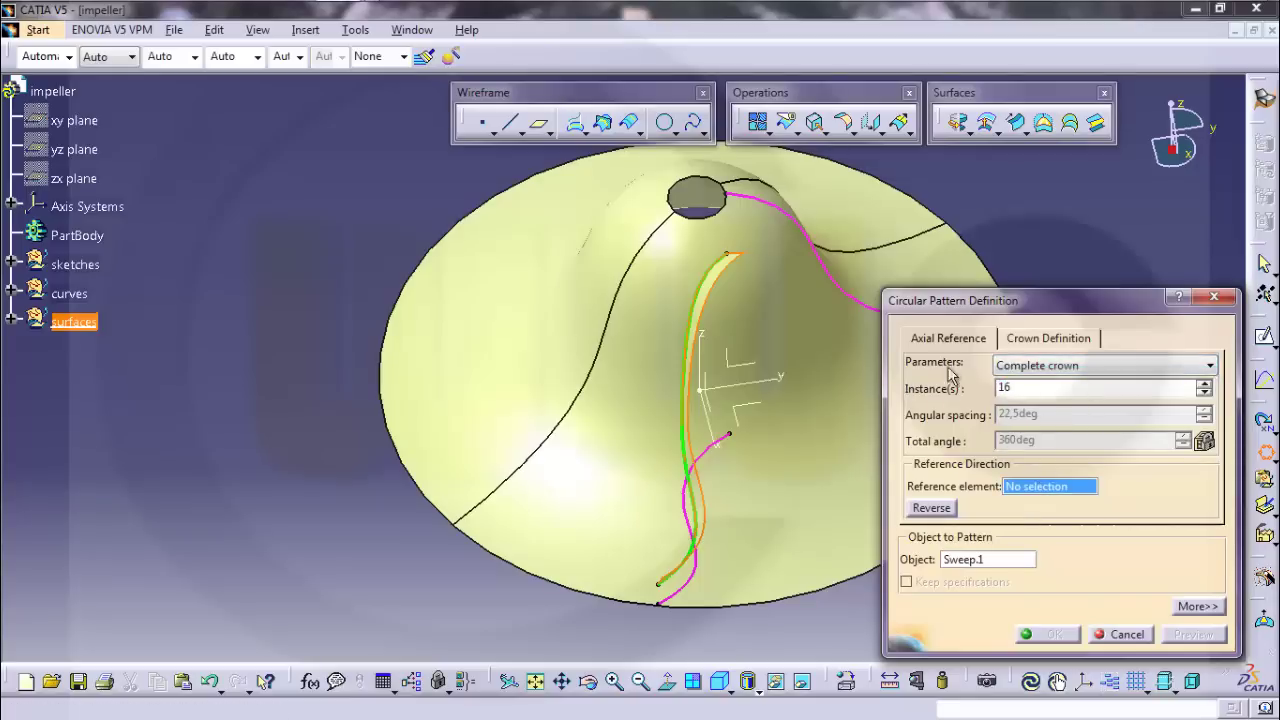
click(712, 358)
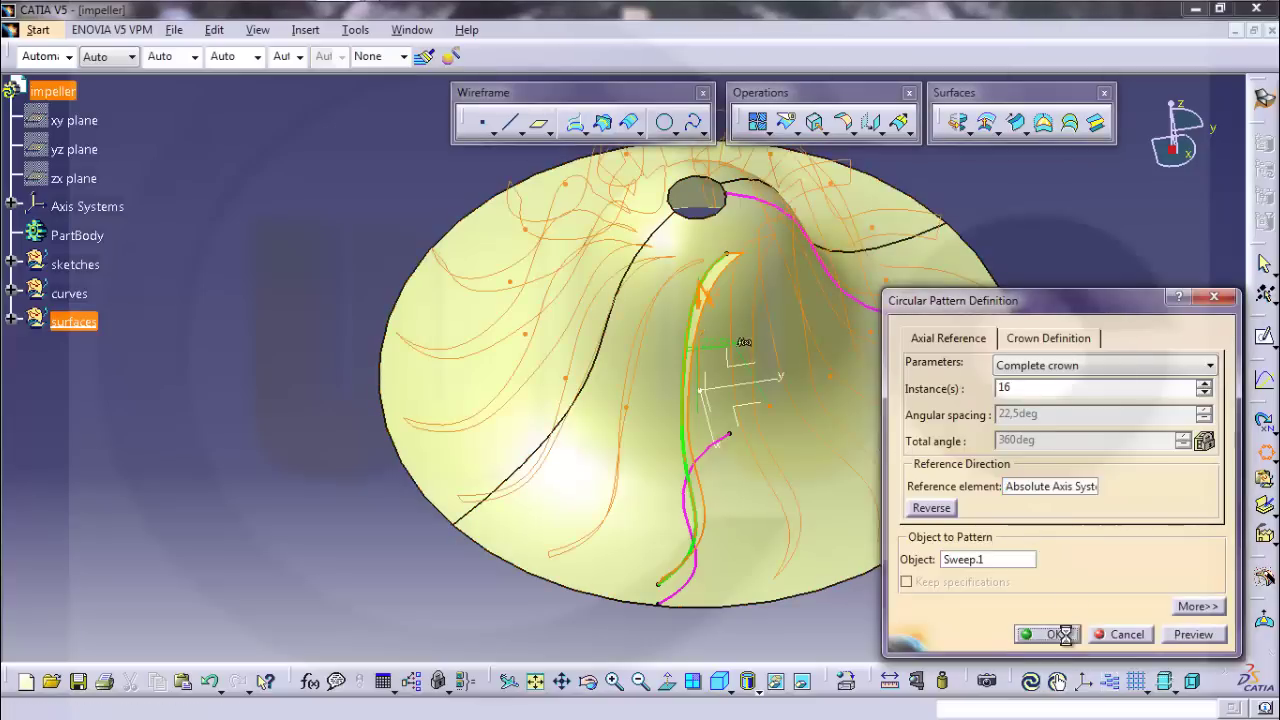
middle_drag(1033, 499, 447, 252)
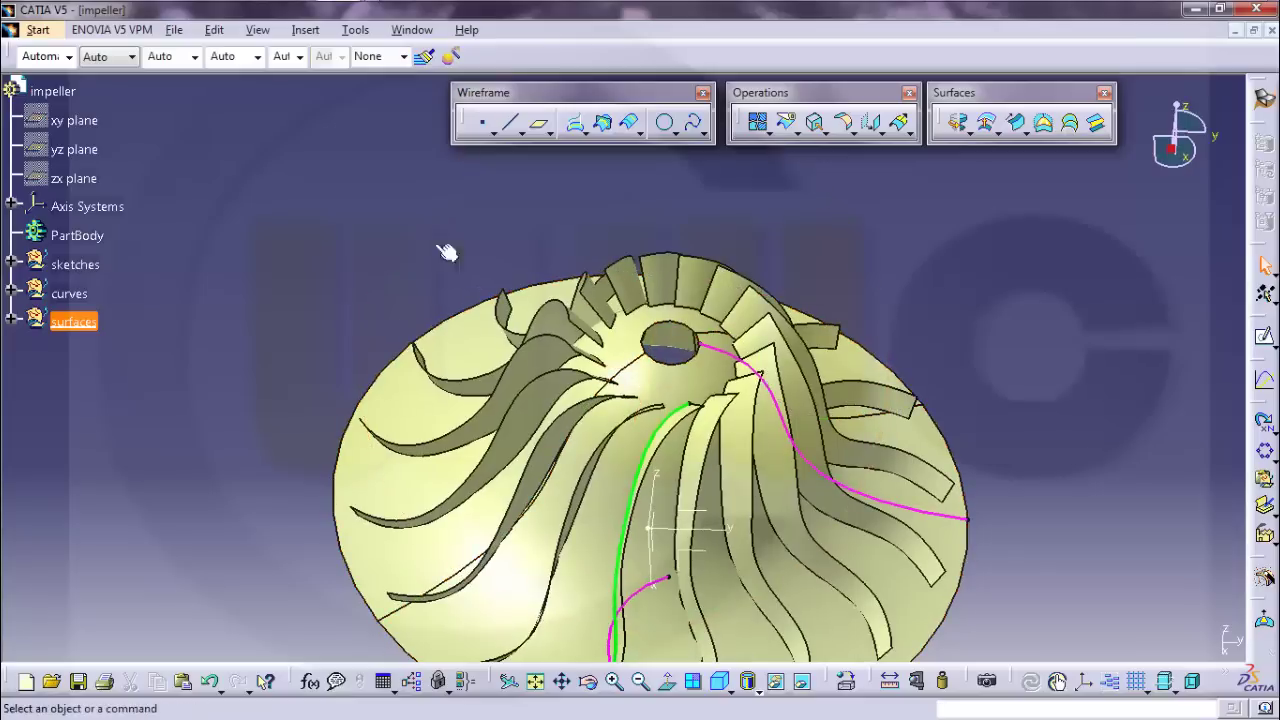
Step: Switch to the Part Design workbench
click(48, 33)
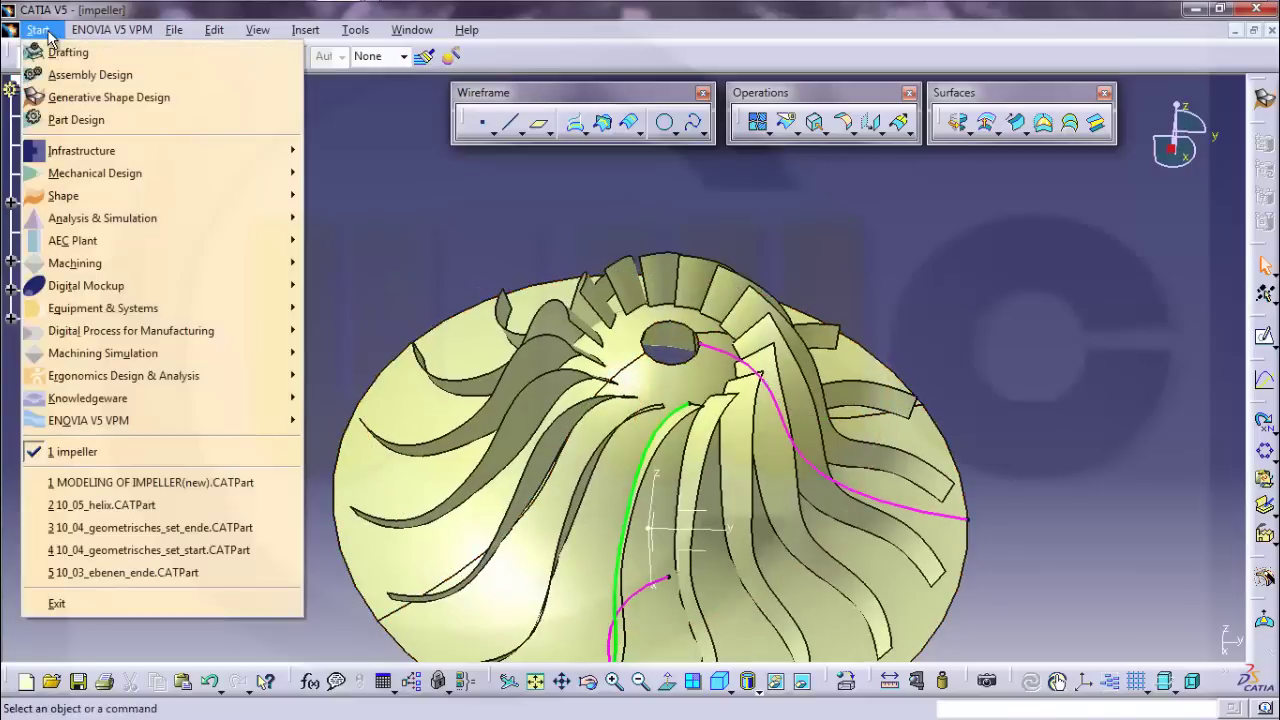
click(80, 122)
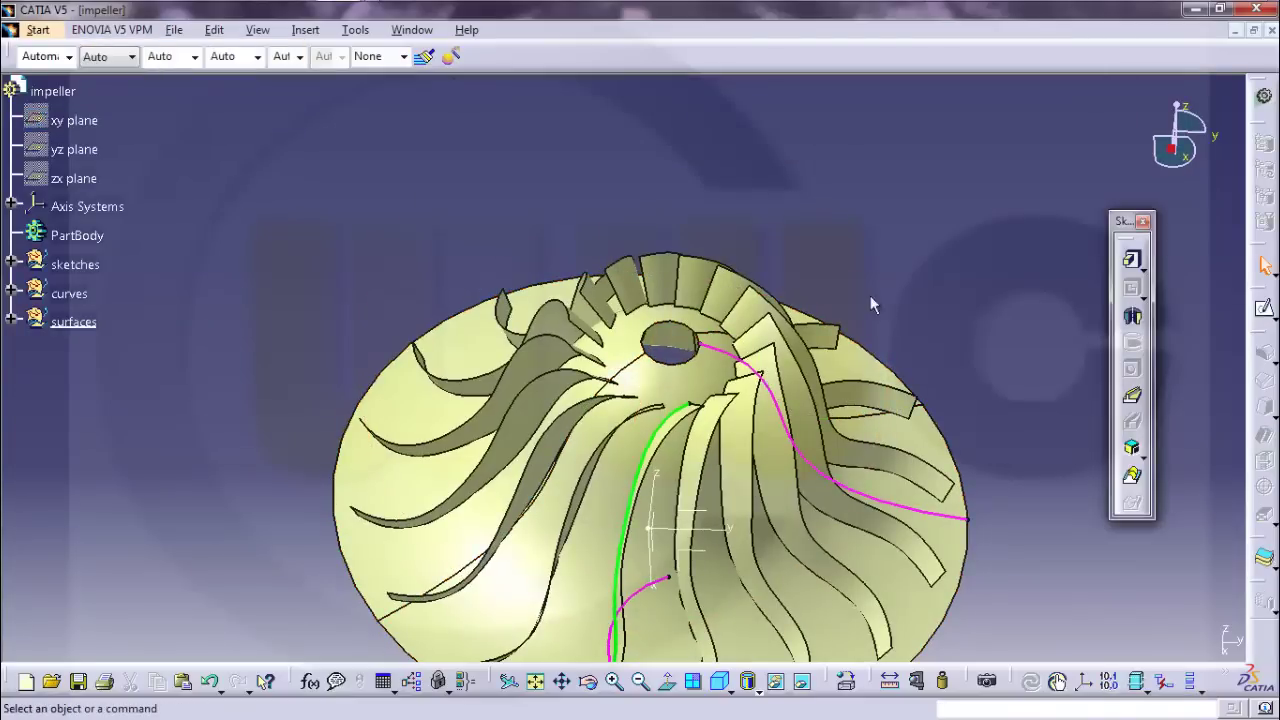
mouse_move(870, 295)
middle_down()
mouse_move(851, 229)
mouse_move(891, 306)
middle_up()
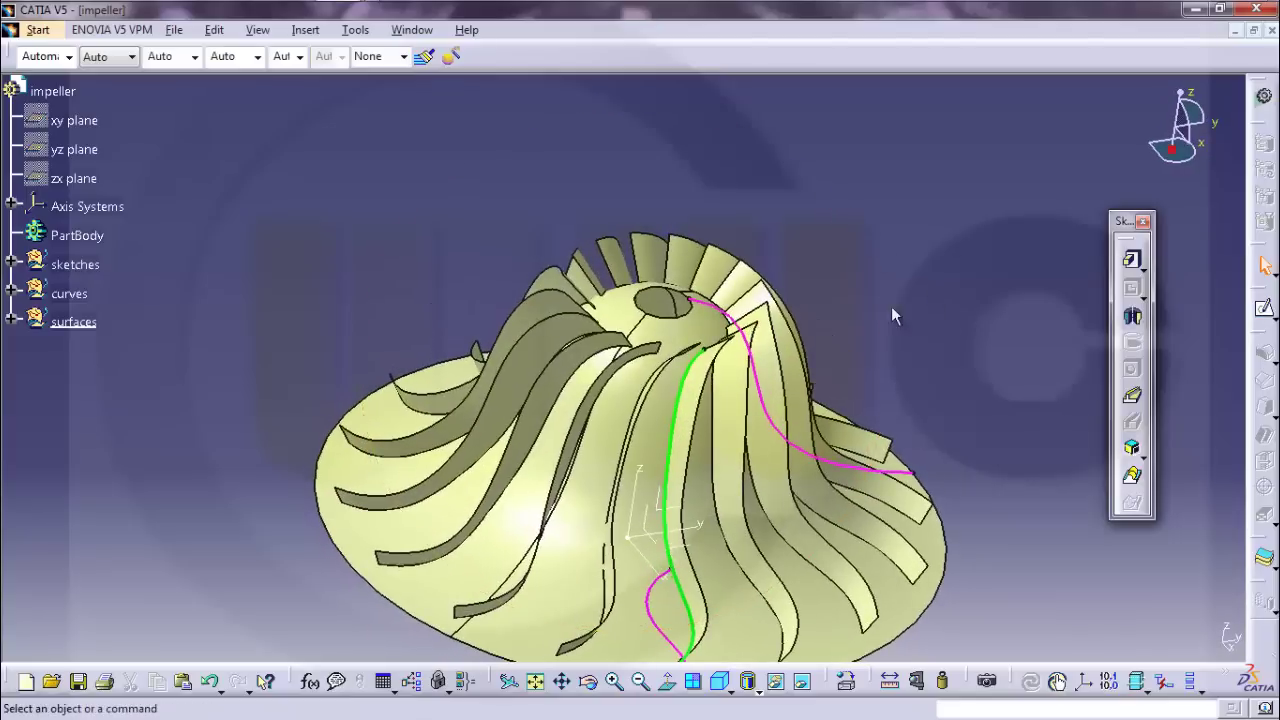
Step: Thicken the Revolute.1 hub surface 1mm into the solid ThickSurface.1
click(1263, 557)
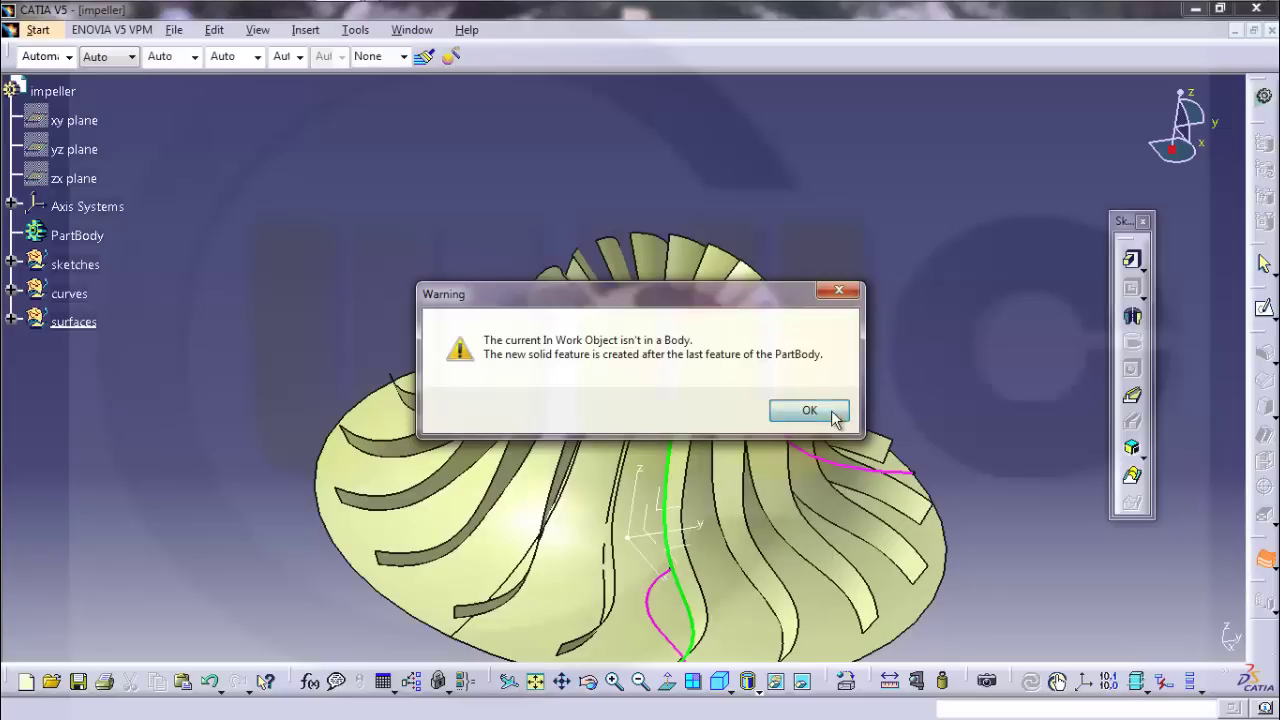
click(835, 418)
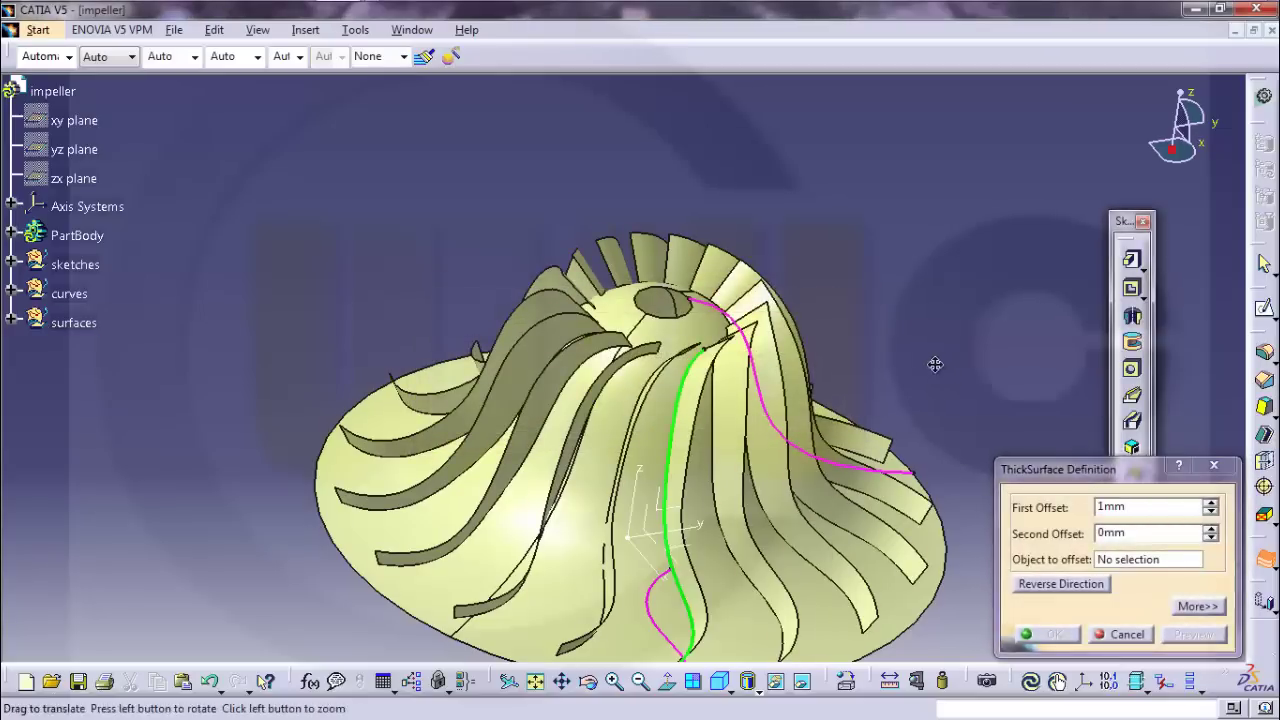
middle_drag(935, 364, 875, 330)
mouse_move(1099, 478)
mouse_down()
mouse_move(1000, 300)
mouse_move(1000, 228)
mouse_up()
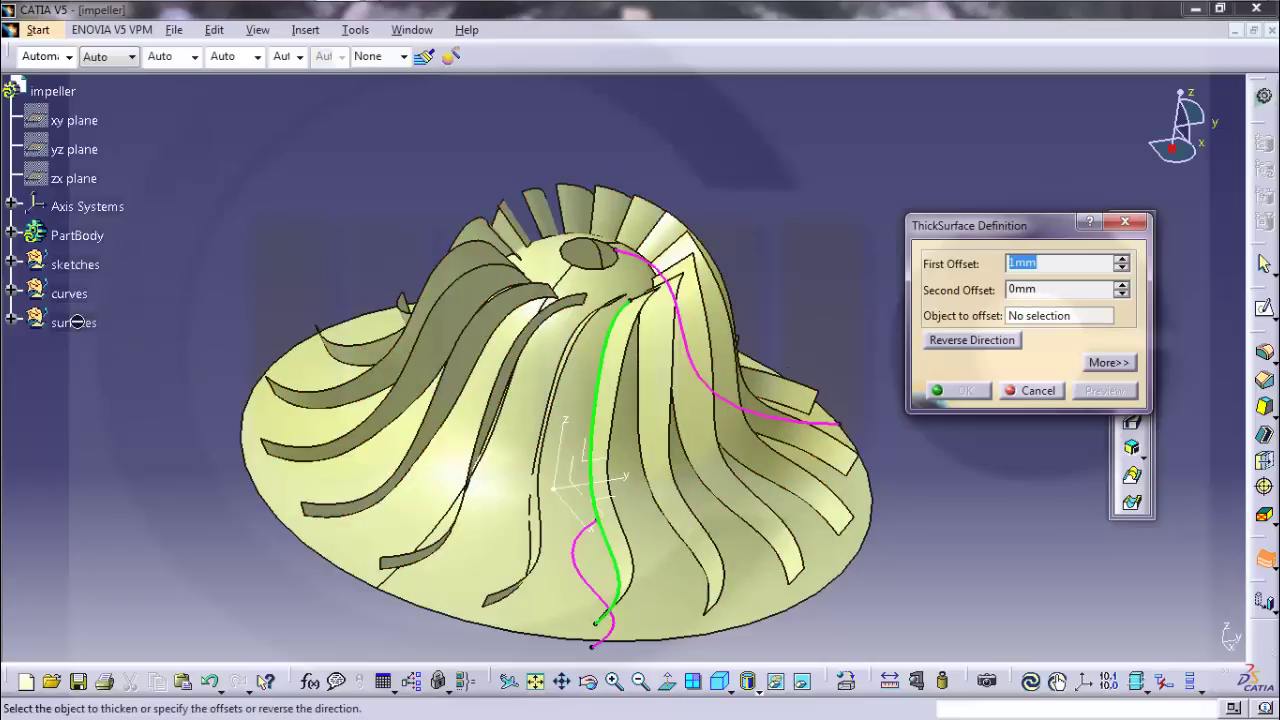
click(340, 430)
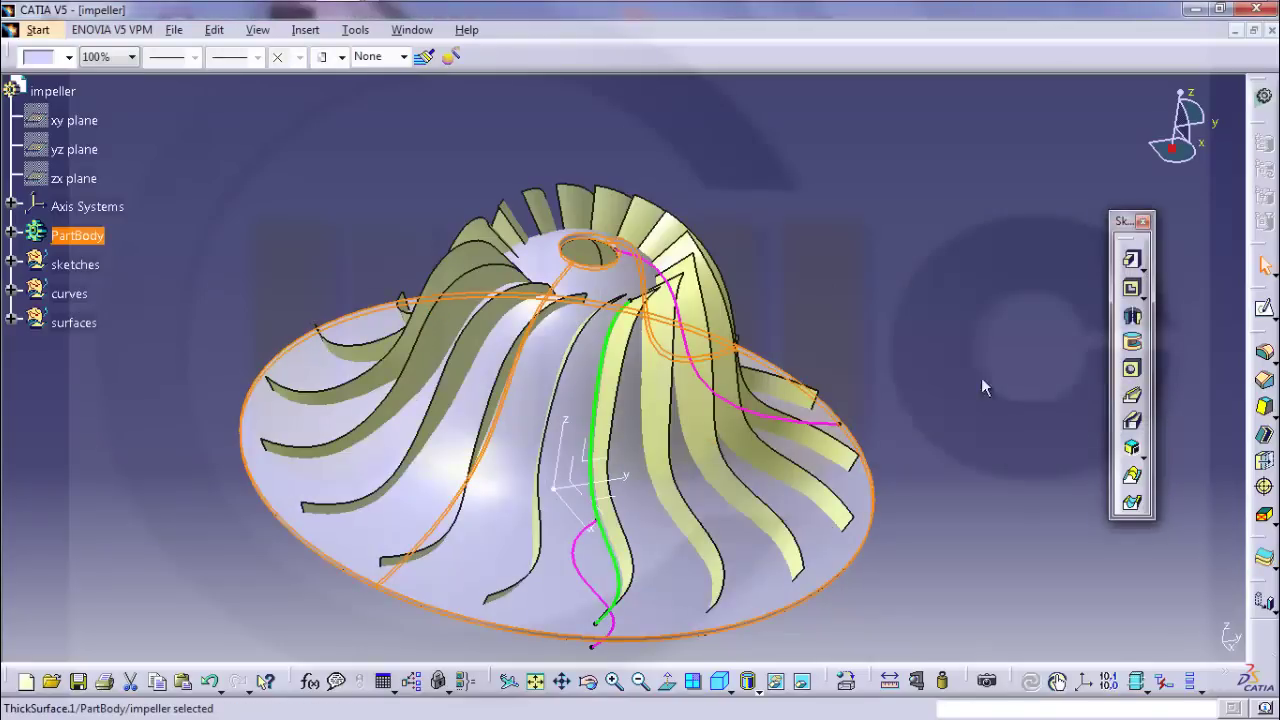
click(1265, 562)
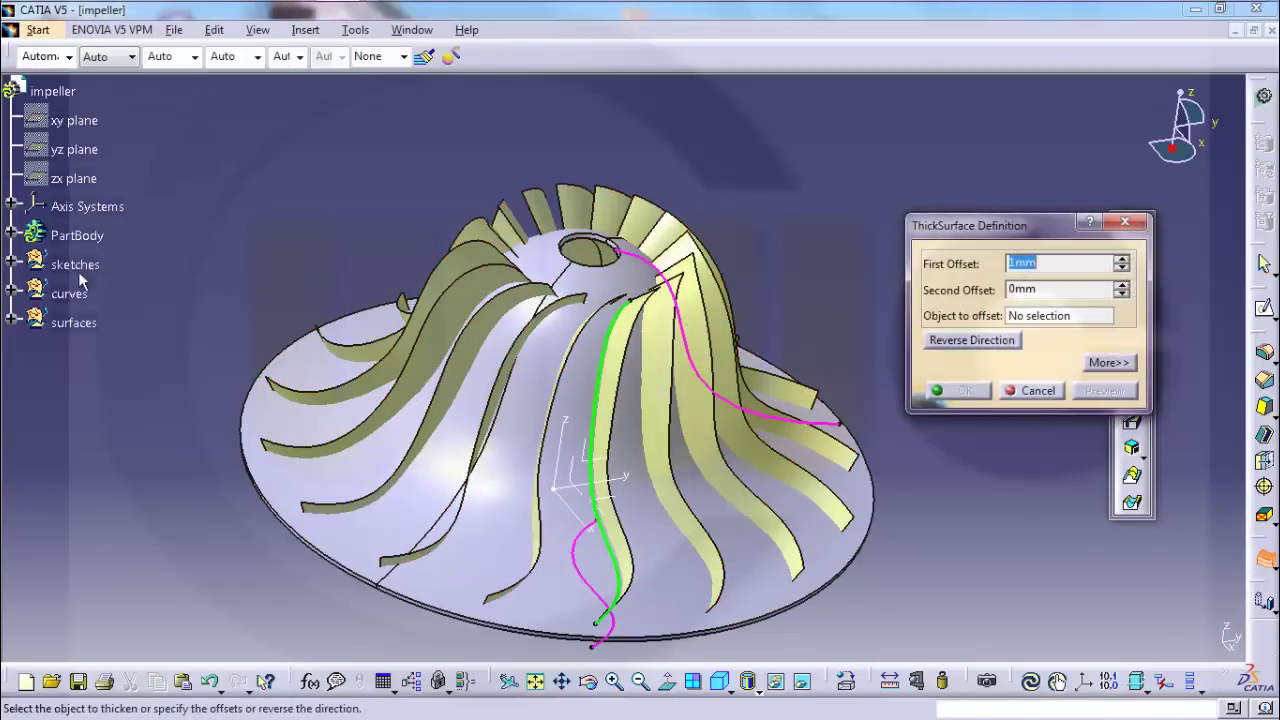
Step: Thicken Sweep.1 and the CircPattern.1 blades 1mm, reversing the blades' direction
click(11, 322)
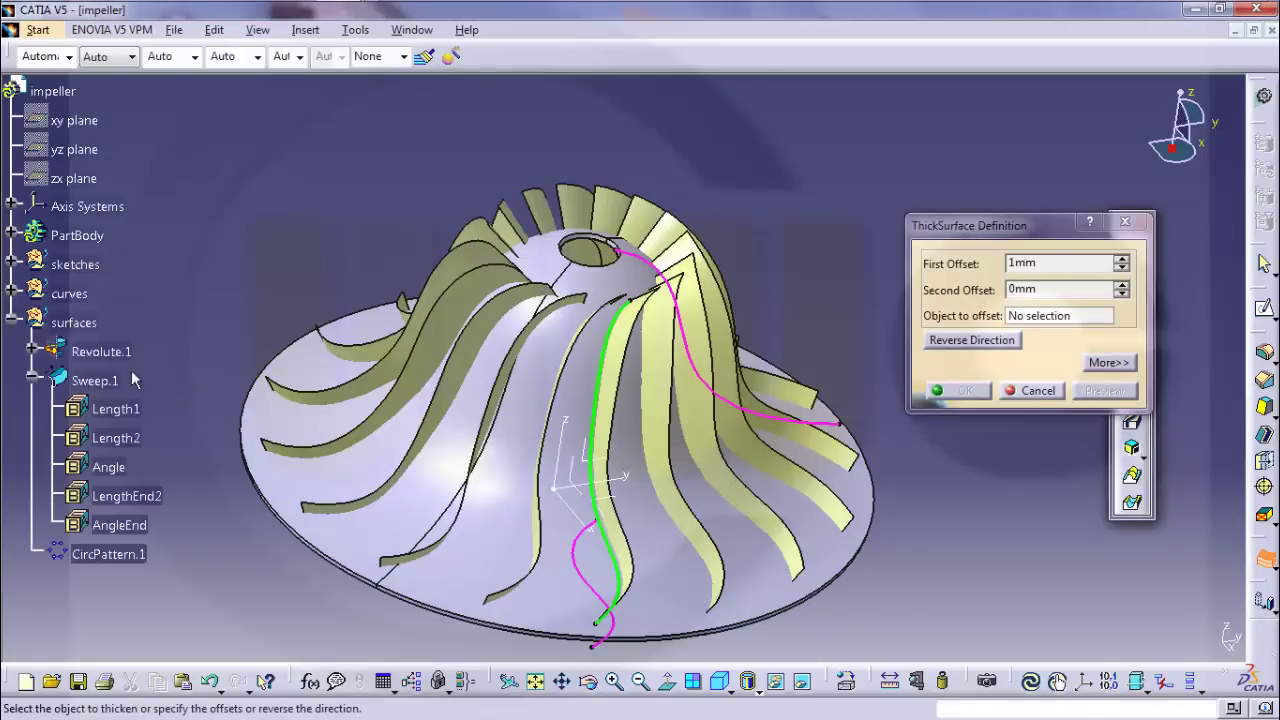
click(100, 380)
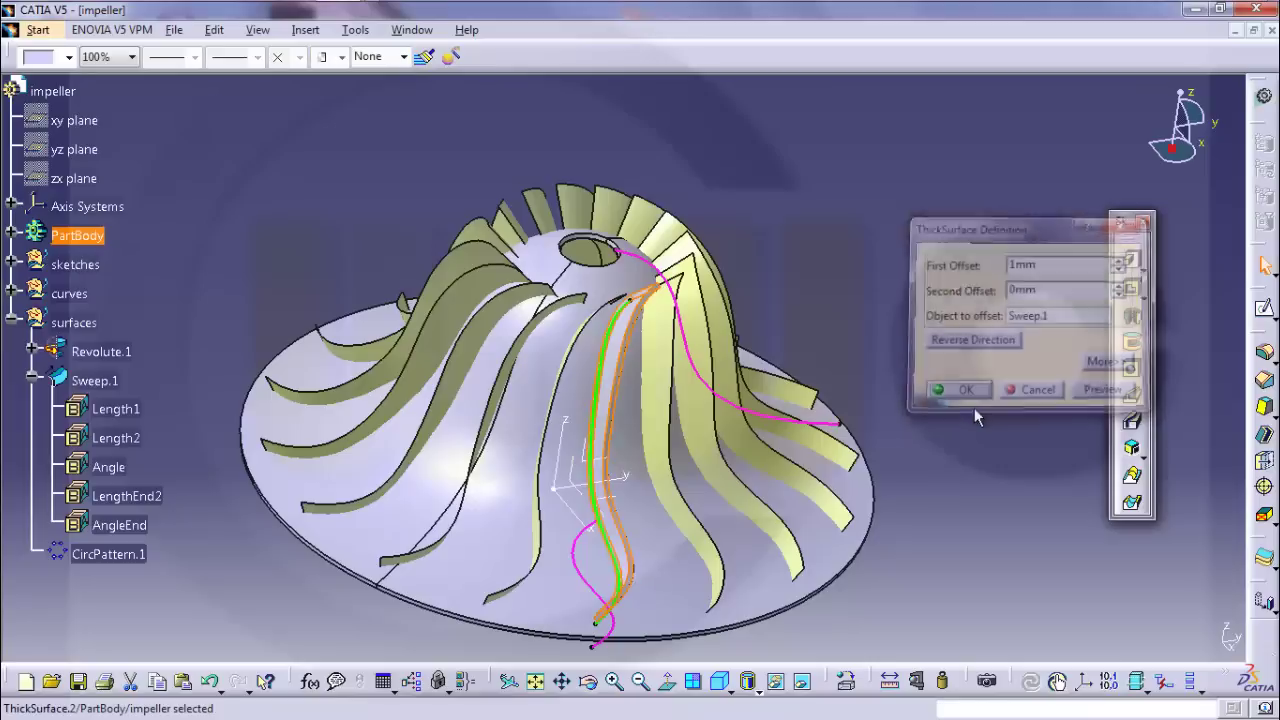
click(143, 557)
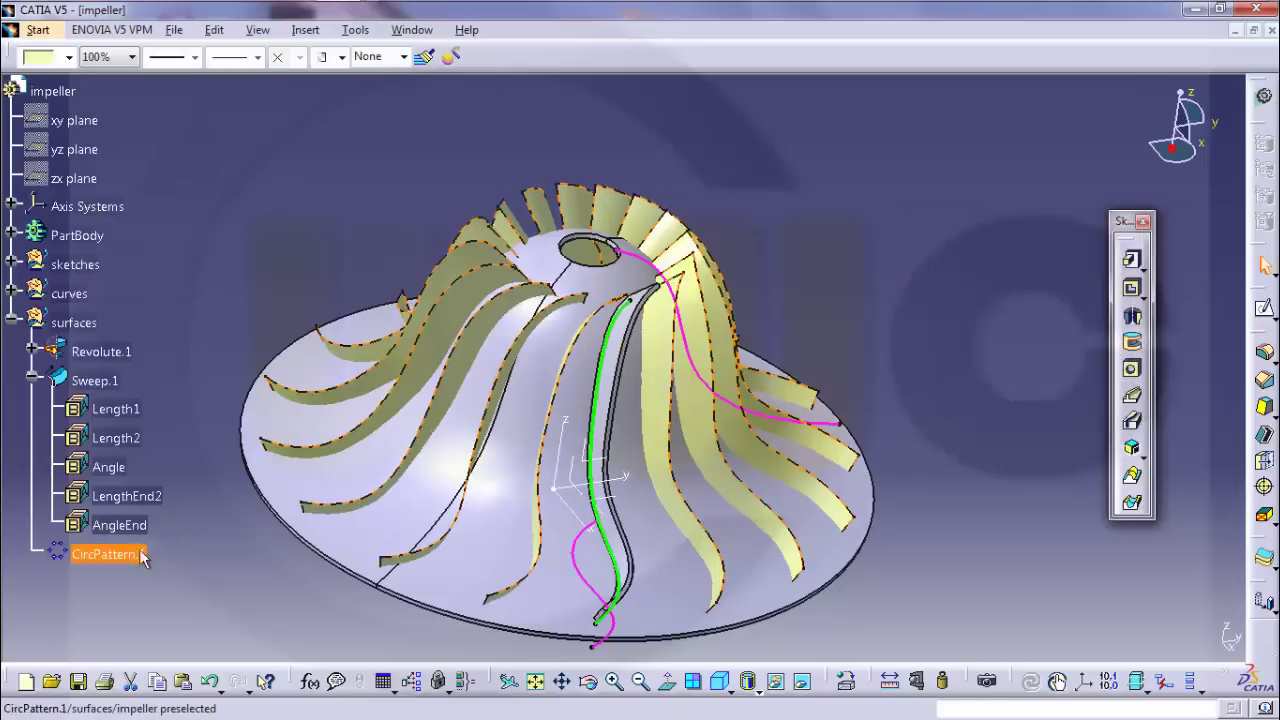
click(1264, 557)
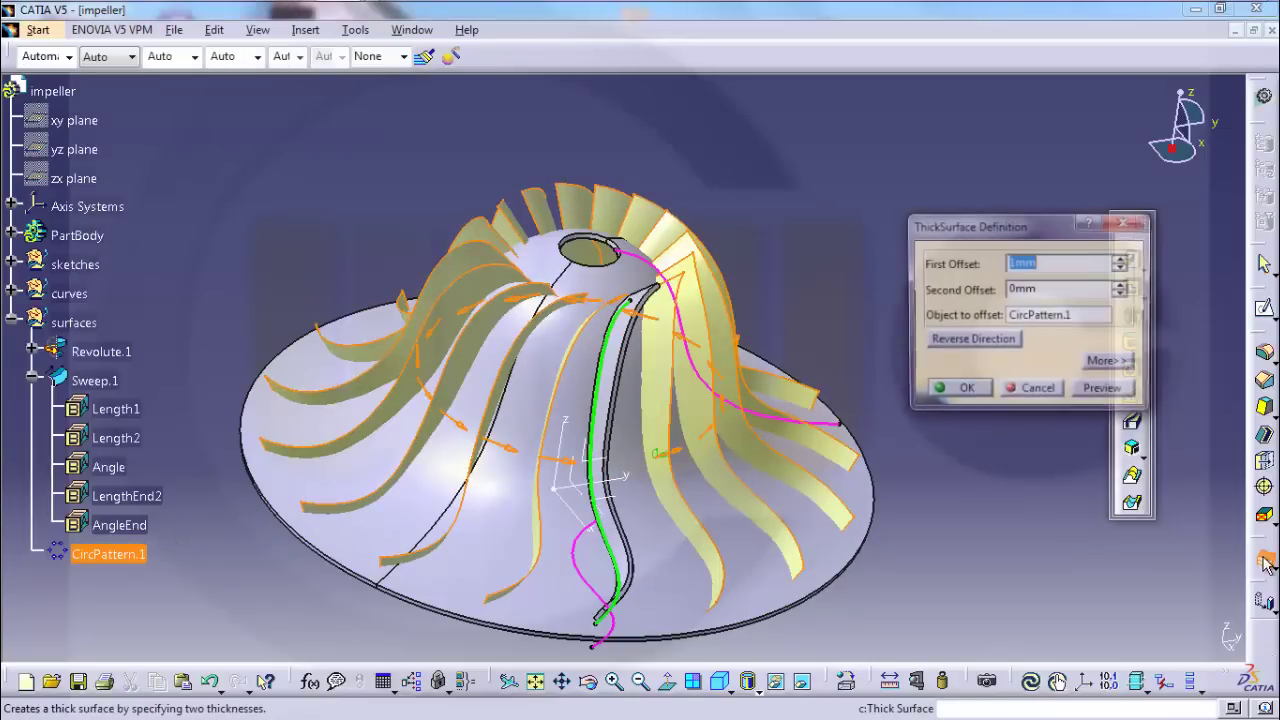
click(979, 340)
click(962, 391)
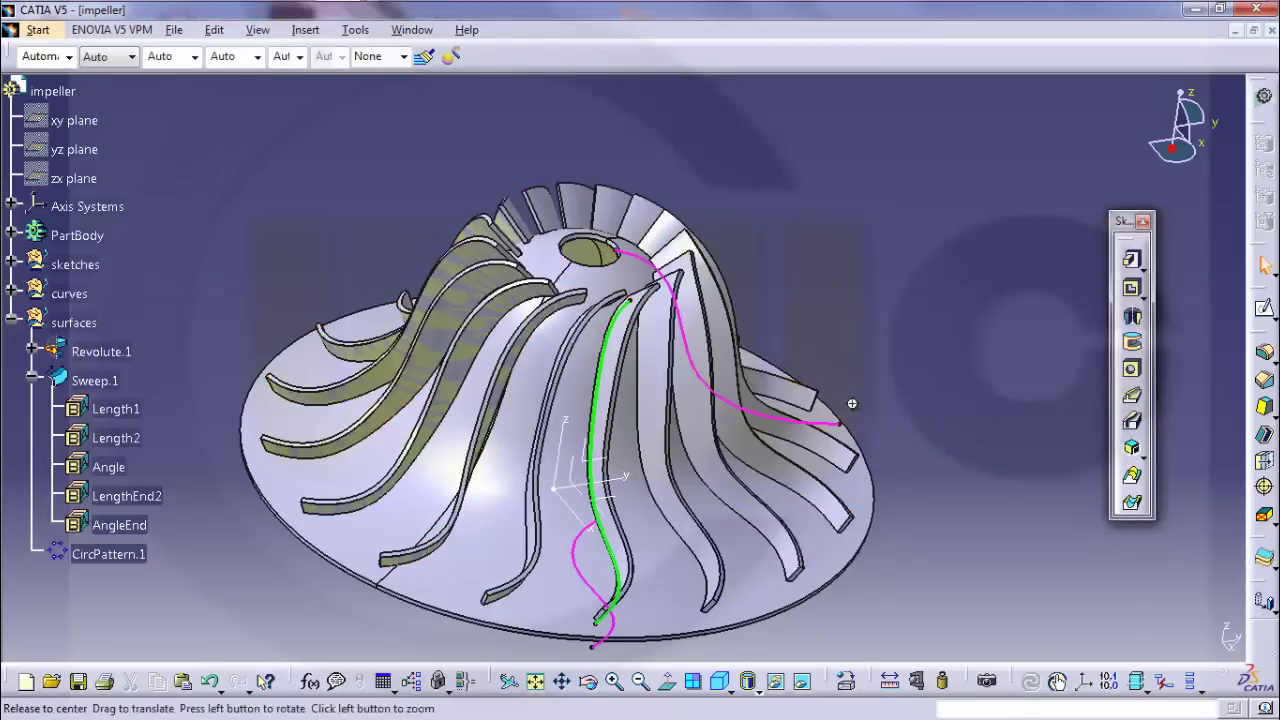
middle_drag(852, 403, 960, 378)
Step: Hide the sketches, curves and surfaces sets, leaving the solid 16-blade impeller
click(10, 319)
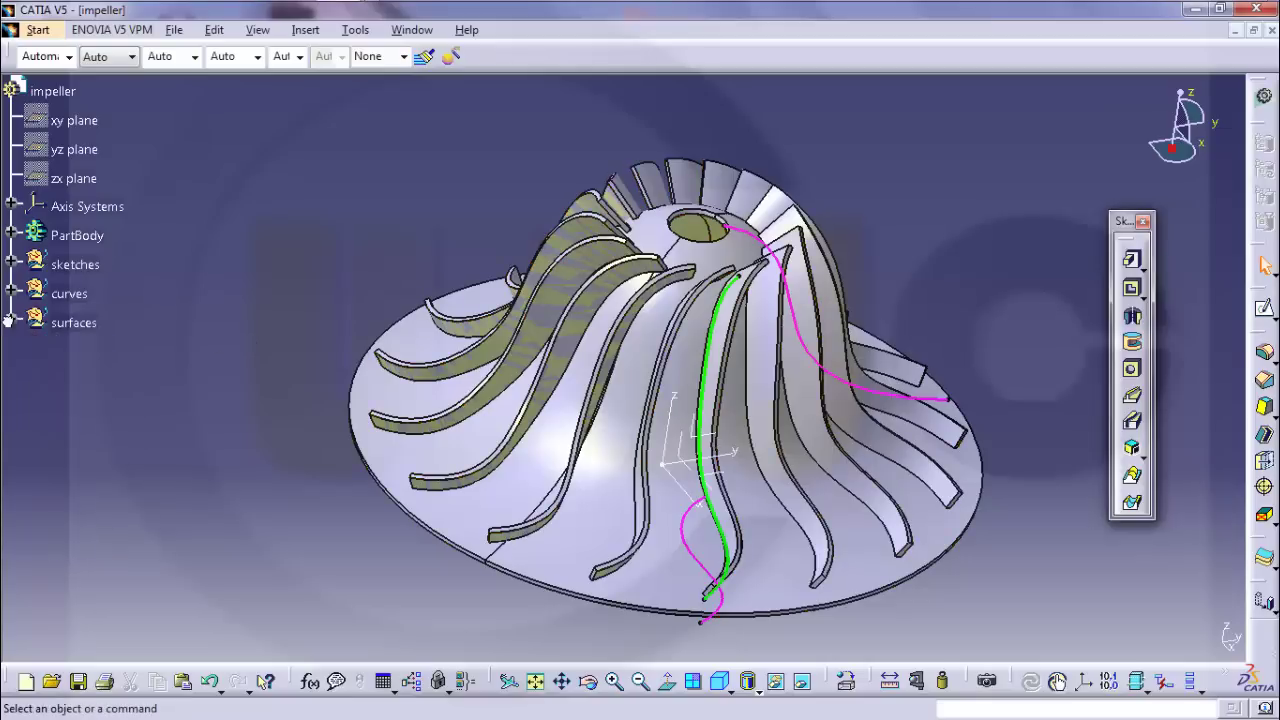
click(75, 264)
ctrl+click(80, 326)
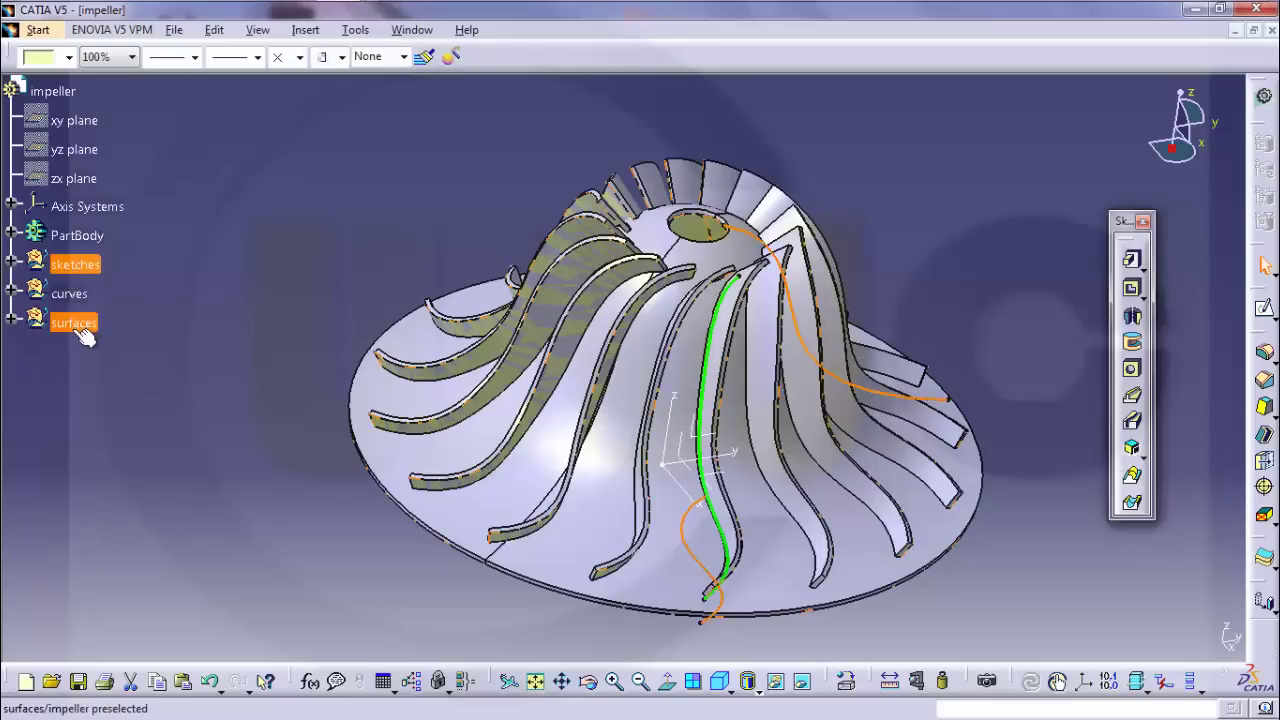
shift+click(80, 328)
right_click(74, 326)
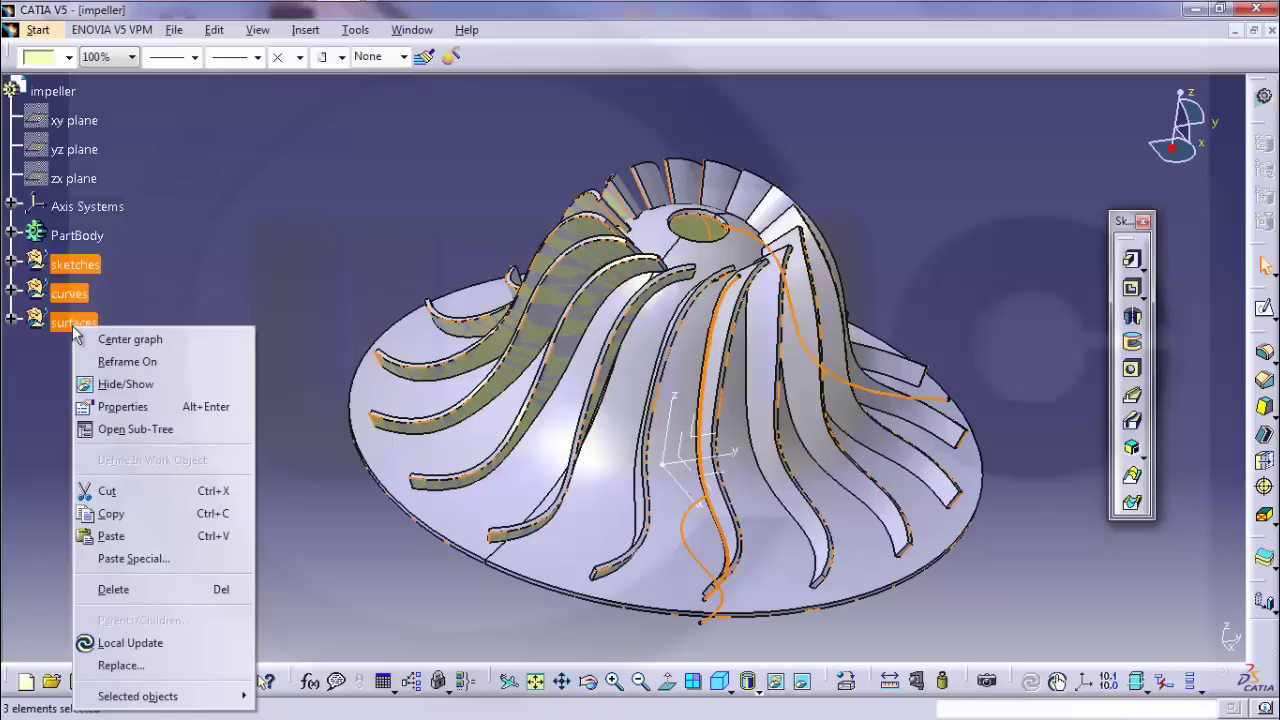
click(120, 384)
mouse_move(480, 232)
middle_down()
mouse_move(491, 223)
mouse_move(502, 295)
mouse_move(548, 335)
mouse_move(483, 455)
mouse_move(713, 330)
mouse_move(645, 300)
mouse_move(624, 362)
mouse_move(560, 385)
mouse_move(346, 351)
mouse_move(640, 430)
mouse_move(694, 426)
mouse_move(700, 410)
middle_up()
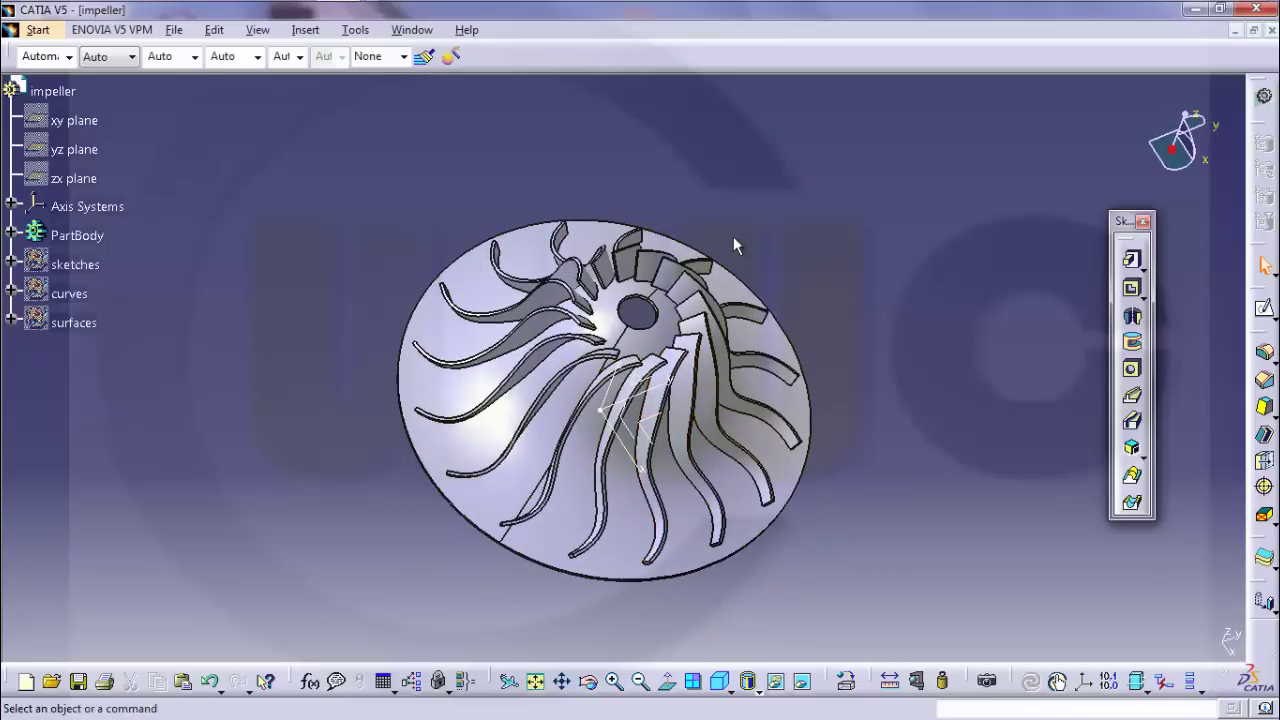